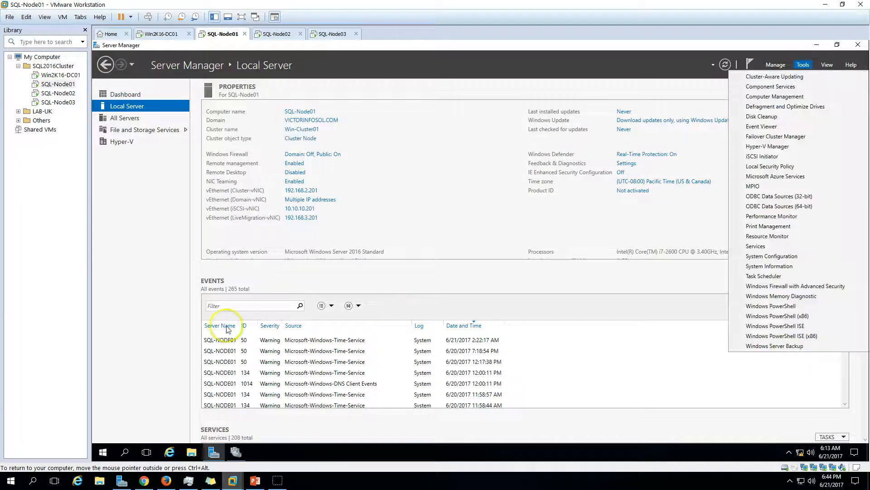
- Open Failover Cluster Manager, inspect nodes SQL-Node02 and SQL-Node01, and select the SQL Server role
{"action": "left_click", "coordinate": [235, 452]}
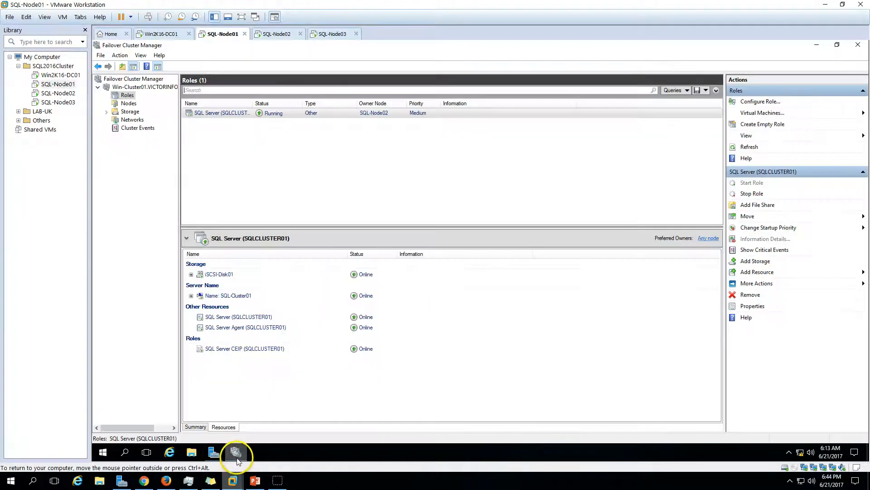
{"action": "left_click", "coordinate": [127, 104]}
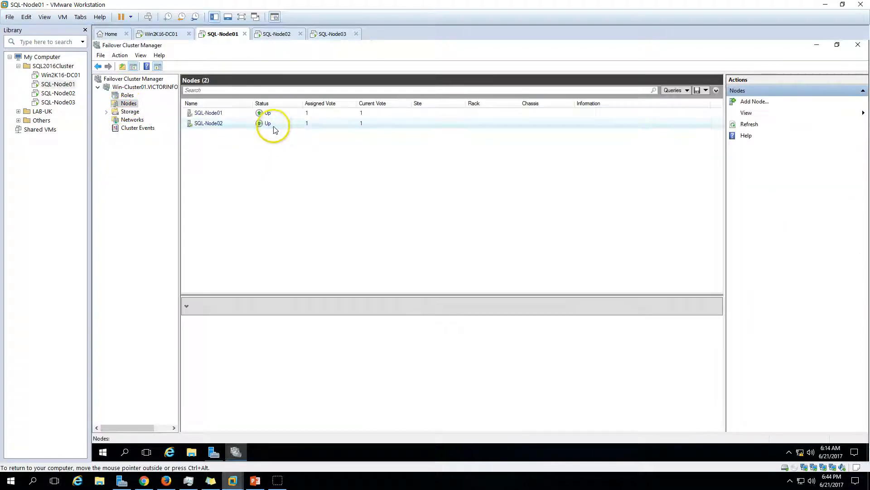
{"action": "left_click", "coordinate": [275, 125]}
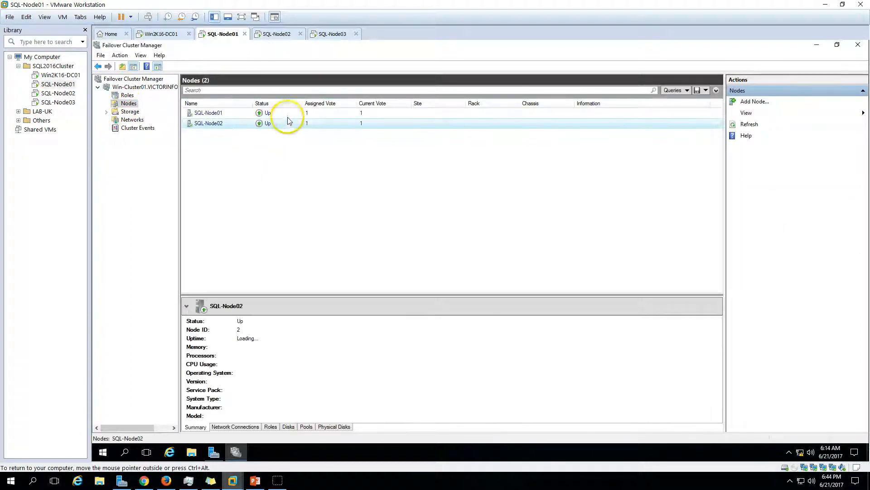
{"action": "left_click", "coordinate": [287, 115]}
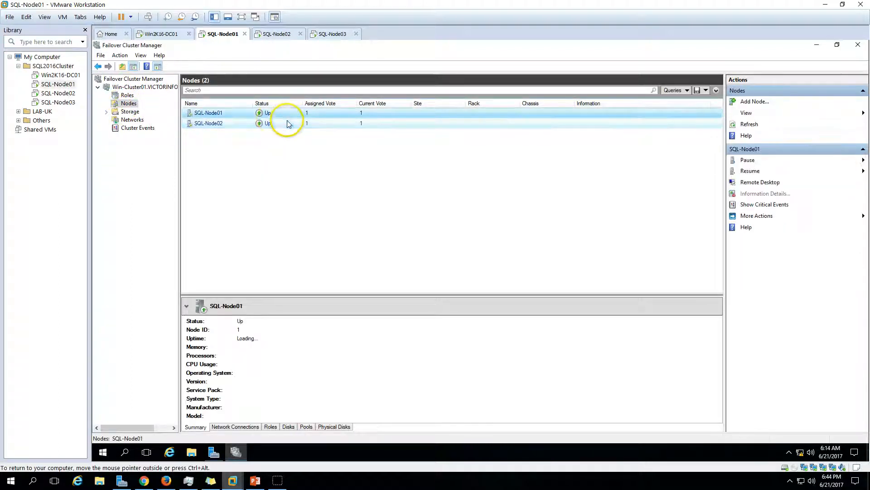
{"action": "left_click", "coordinate": [124, 96]}
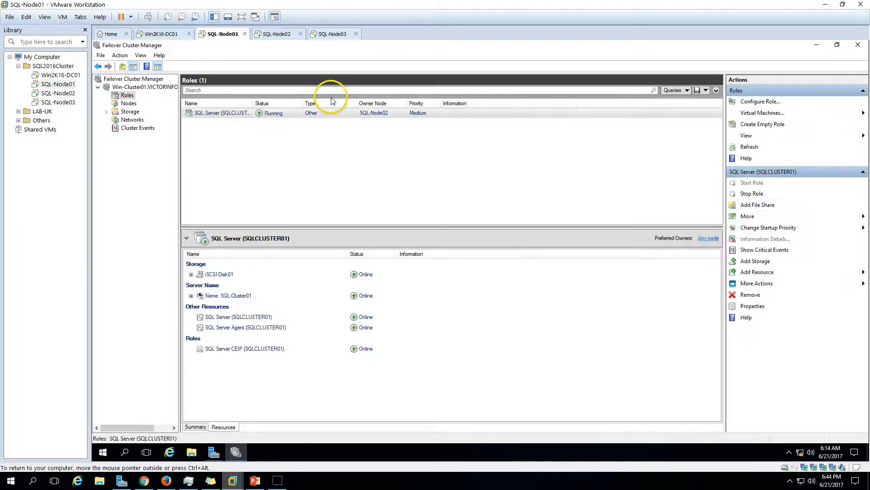
{"action": "left_click", "coordinate": [314, 113]}
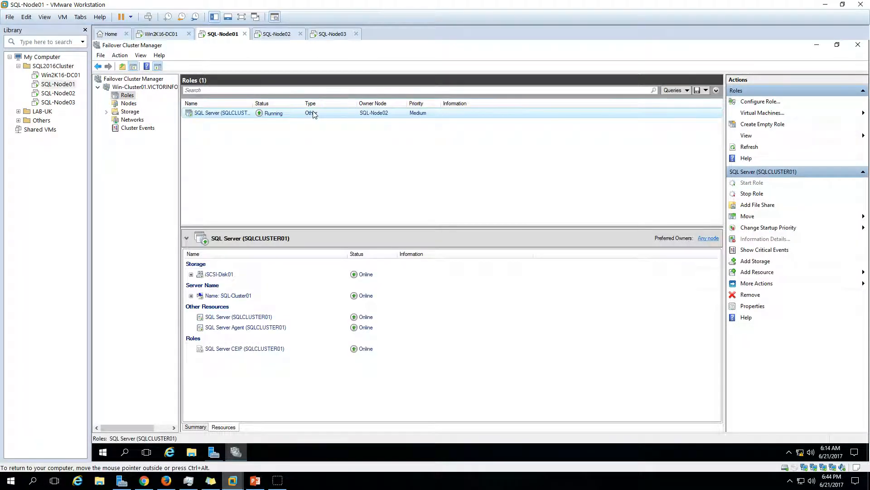
- Move the SQL Server role to the Best Possible Node
{"action": "right_click", "coordinate": [314, 114]}
{"action": "mouse_move", "coordinate": [374, 152]}
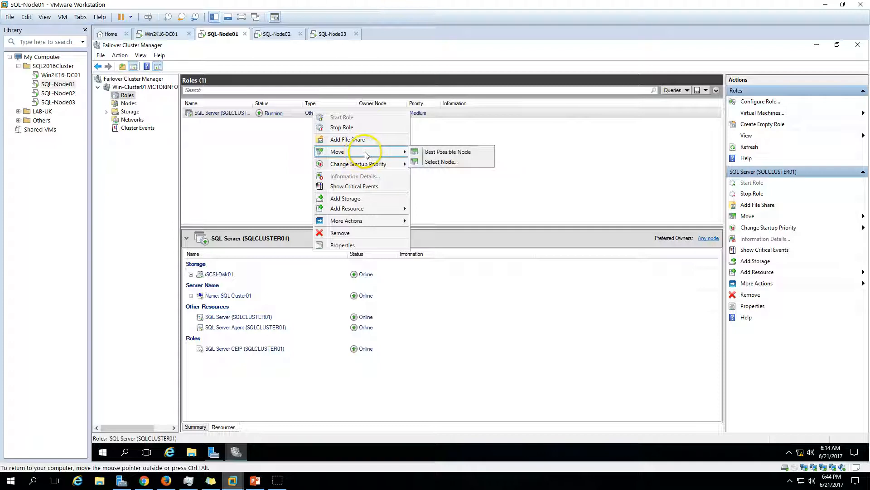
{"action": "left_click", "coordinate": [443, 154]}
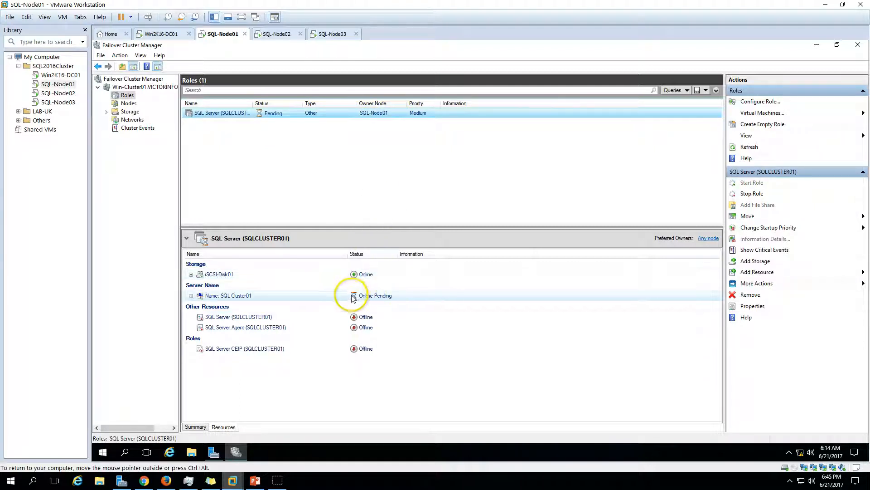
- Expand SQL-Cluster01 and check that the IP address and SQL Server resources come online
{"action": "left_click", "coordinate": [191, 296]}
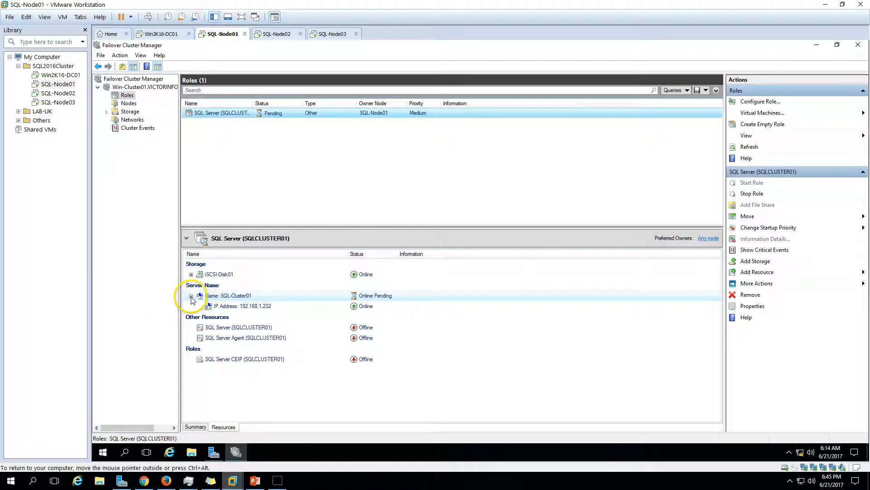
{"action": "left_click", "coordinate": [288, 302]}
{"action": "left_click", "coordinate": [297, 327]}
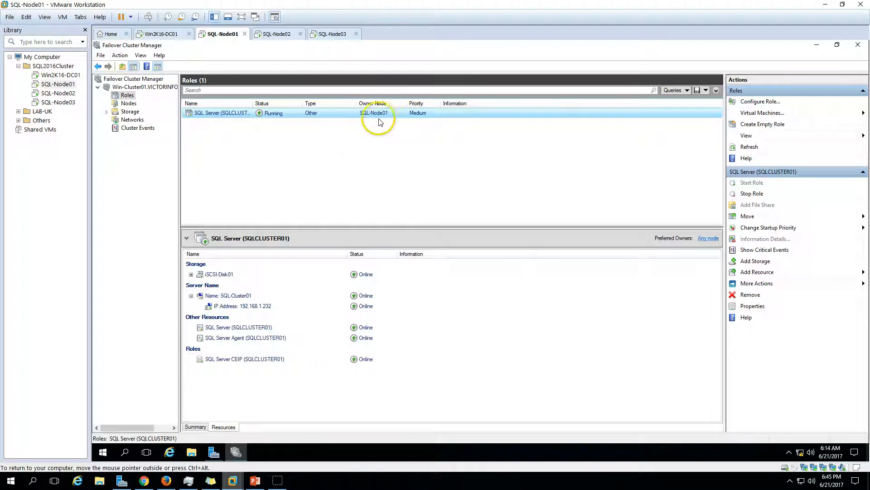
- List the cluster nodes and glance at the demo environment slide
{"action": "left_click", "coordinate": [128, 103]}
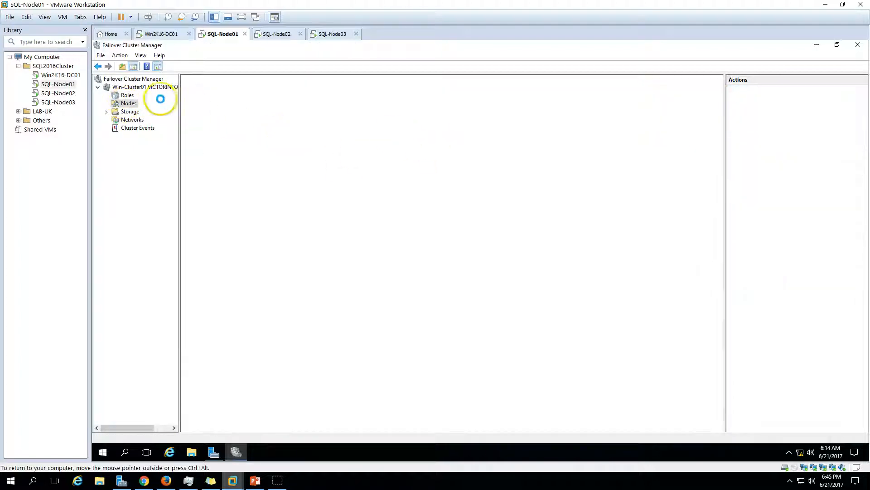
{"action": "left_click", "coordinate": [253, 480]}
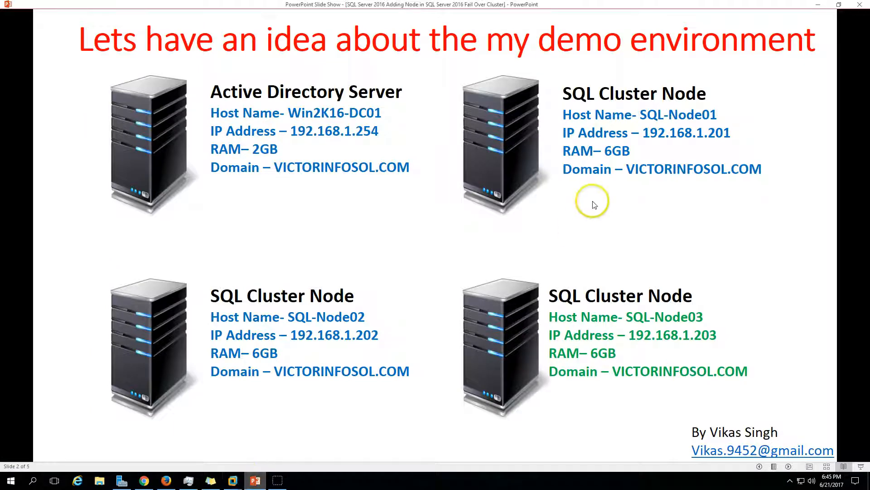
{"action": "left_click", "coordinate": [232, 479]}
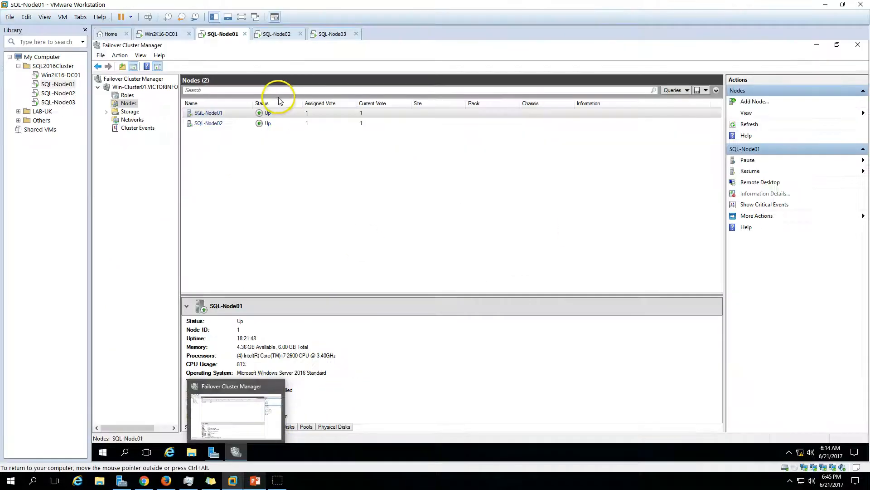
- Switch to SQL-Node02 and look through its All Servers, Local Server and Dashboard views
{"action": "left_click", "coordinate": [275, 34]}
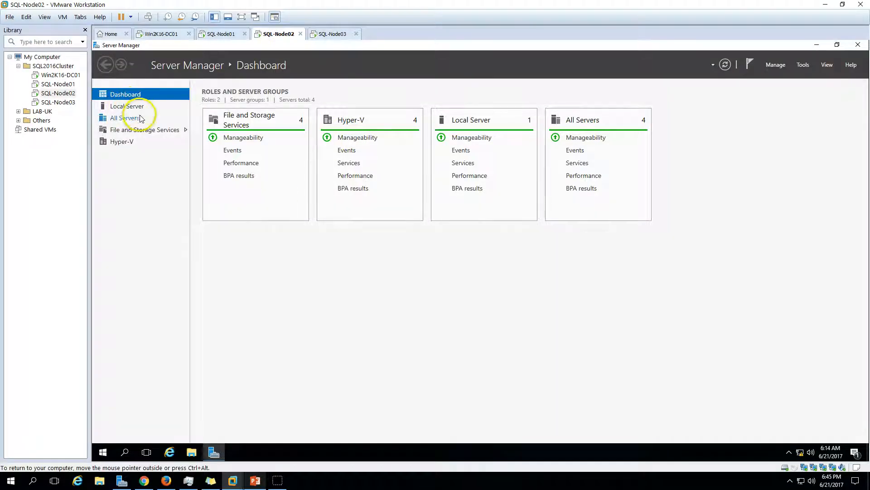
{"action": "left_click", "coordinate": [124, 118]}
{"action": "left_click", "coordinate": [129, 105]}
{"action": "left_click", "coordinate": [125, 94]}
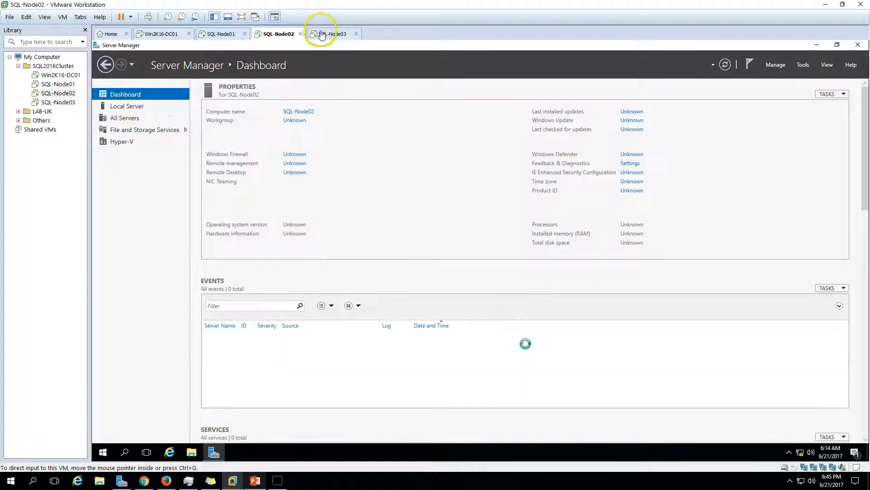
- Switch to the SQL-Node03 tab, checking the demo environment slide once more
{"action": "left_click", "coordinate": [333, 34]}
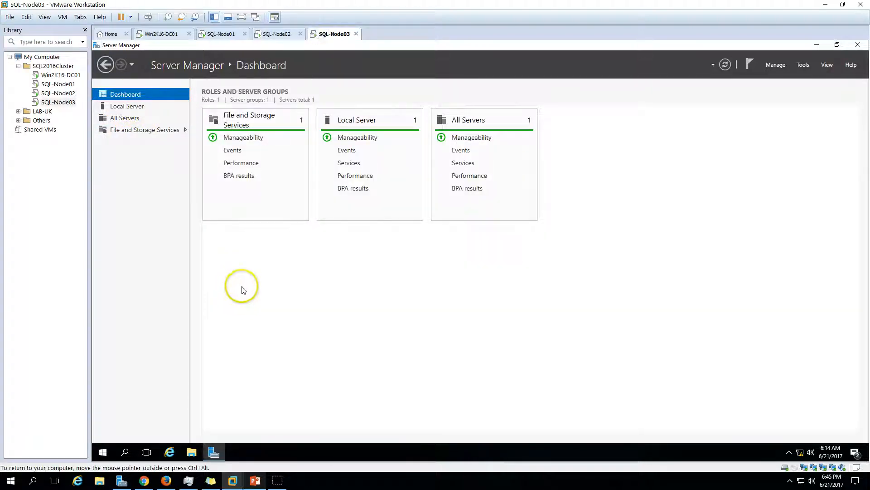
{"action": "left_click", "coordinate": [255, 480]}
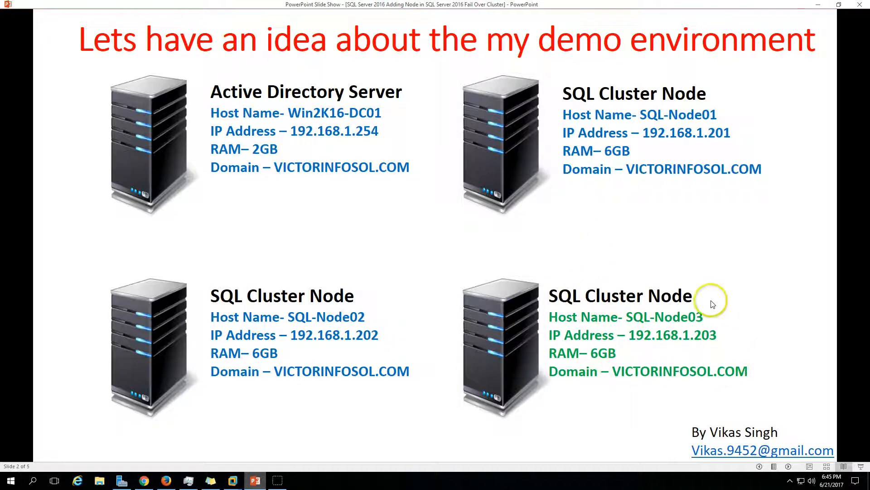
{"action": "left_click", "coordinate": [232, 480]}
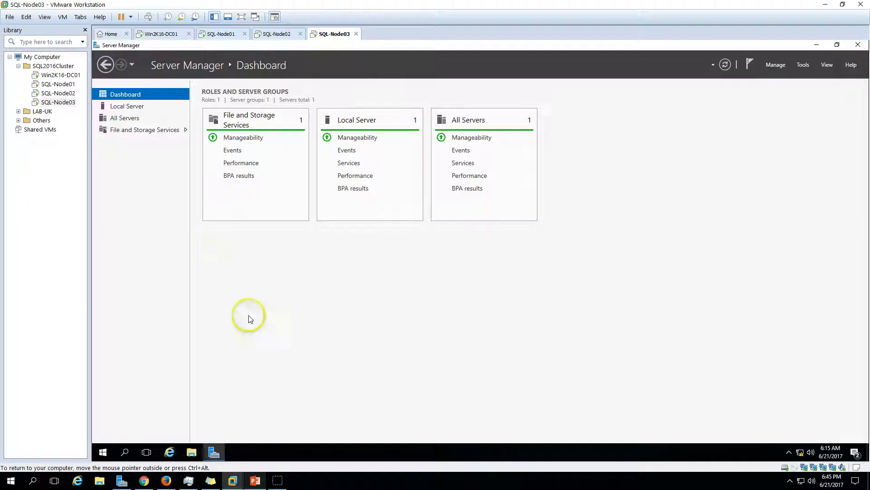
- Check SQL-Node03's local properties and its VICTORINFOSOL.COM domain in System Properties, then cancel
{"action": "left_click", "coordinate": [136, 106]}
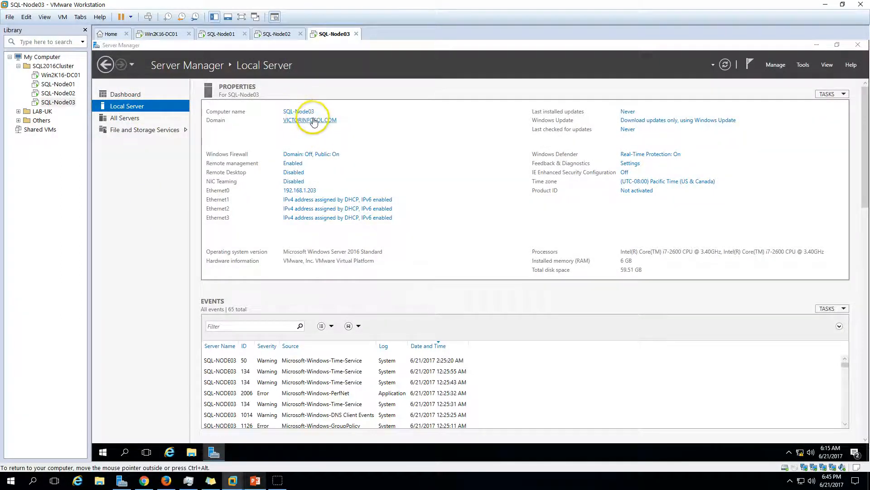
{"action": "left_click", "coordinate": [313, 122]}
{"action": "left_click", "coordinate": [247, 157]}
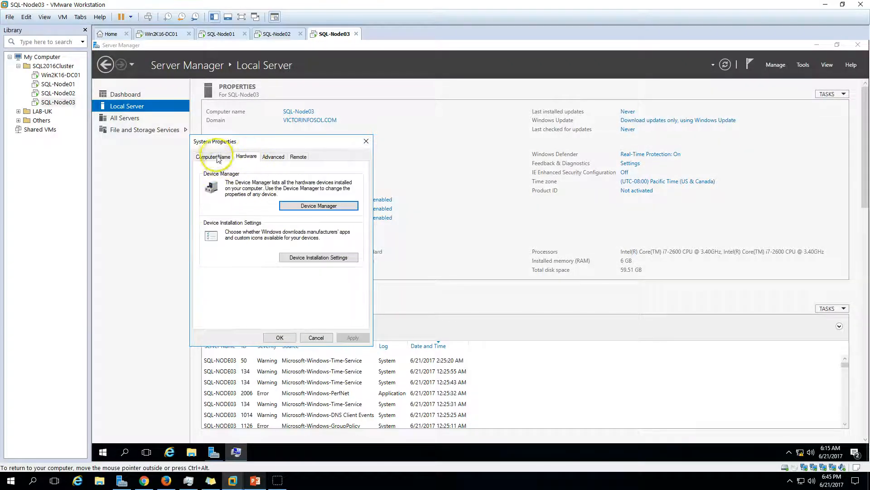
{"action": "left_click", "coordinate": [216, 157]}
{"action": "left_click", "coordinate": [315, 338]}
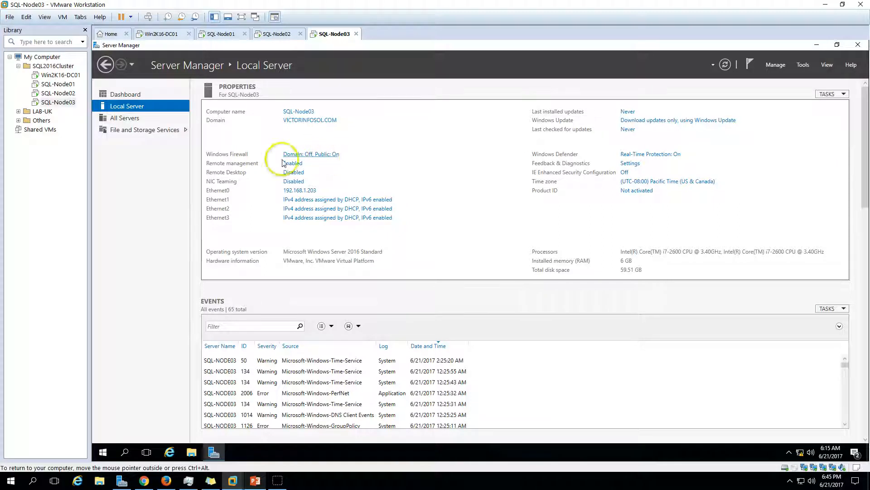
- Recheck the local server properties from the dashboard, then bring the demo slide show forward
{"action": "left_click", "coordinate": [119, 93]}
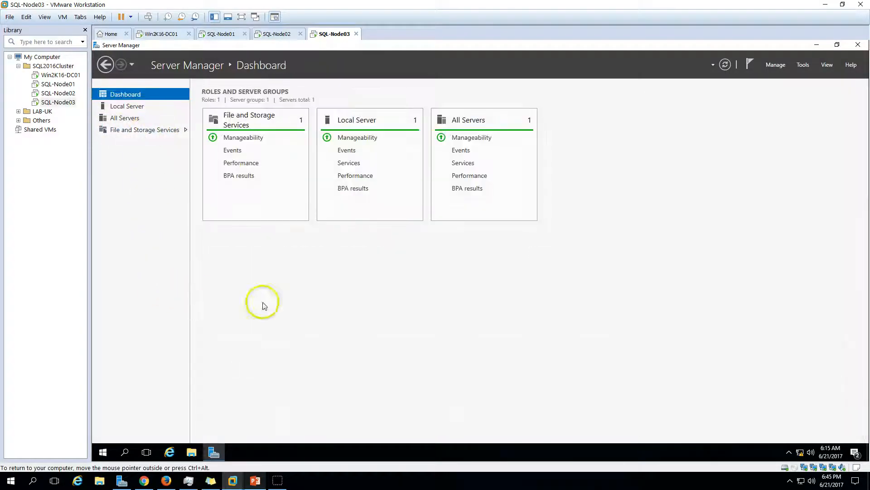
{"action": "left_click", "coordinate": [131, 106]}
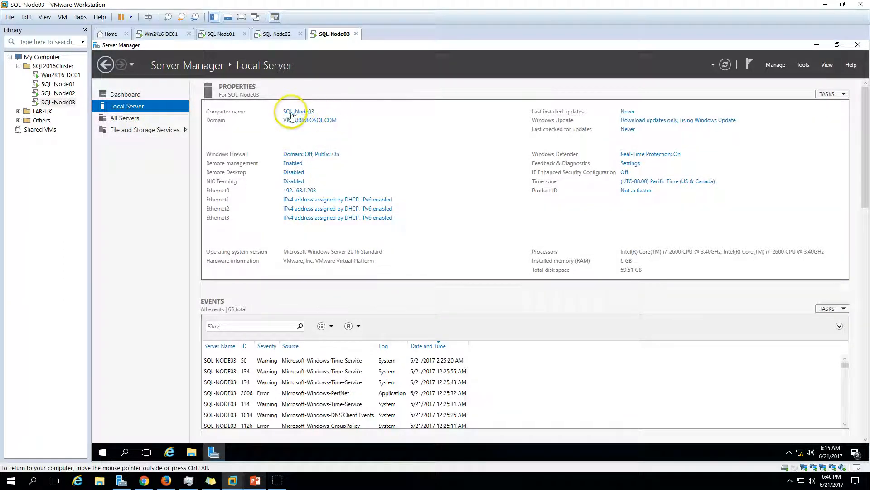
{"action": "left_click", "coordinate": [130, 94]}
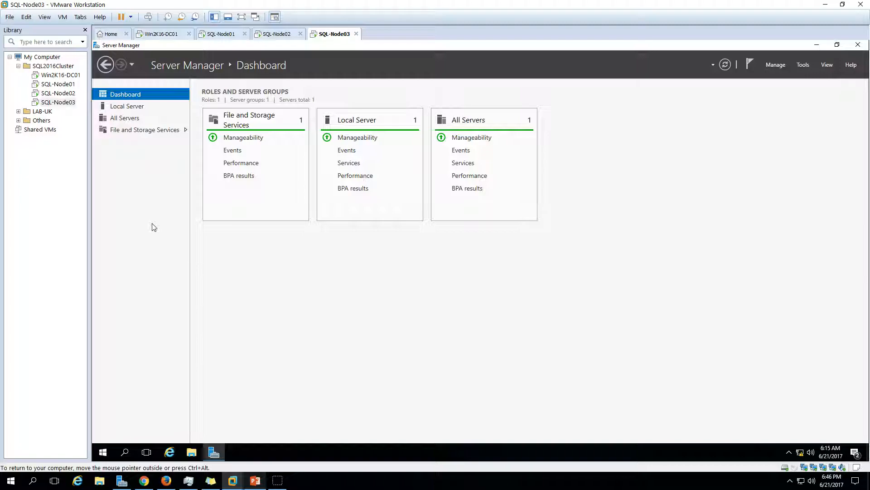
{"action": "left_click", "coordinate": [256, 480]}
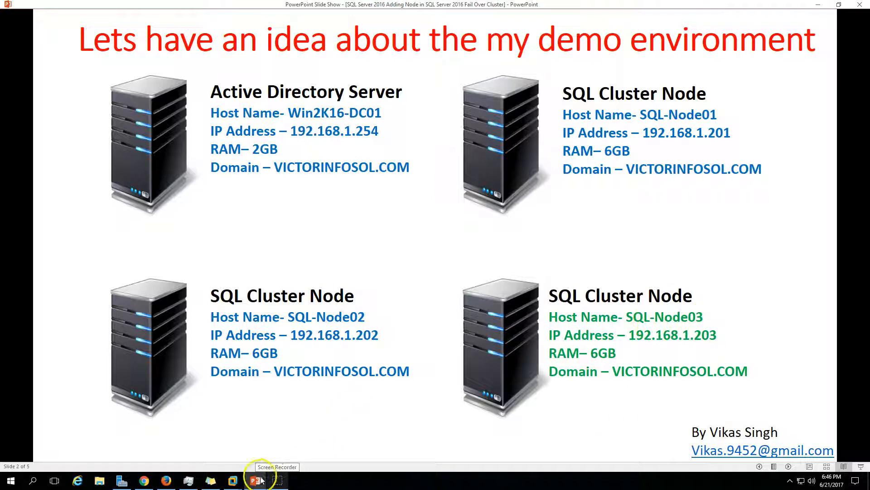
- Advance to slide 3's seven-step add-node list, then return to the VMware Workstation window
{"action": "left_click", "coordinate": [788, 467]}
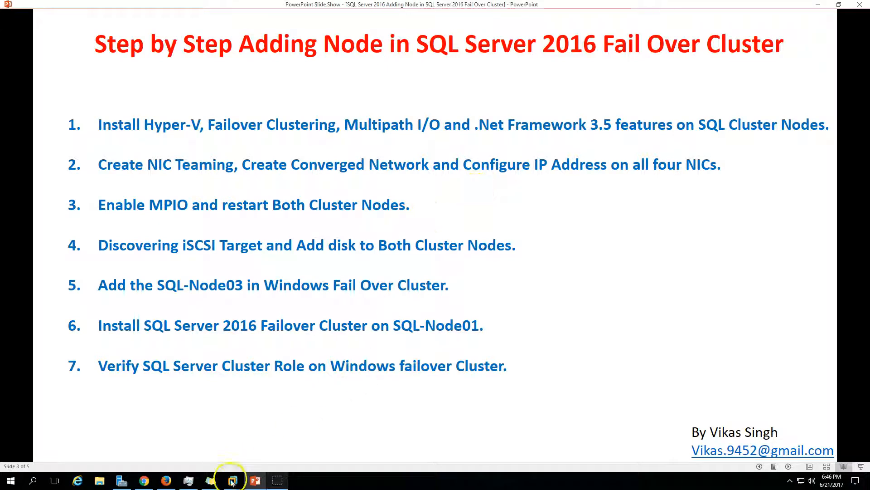
{"action": "left_click", "coordinate": [255, 482]}
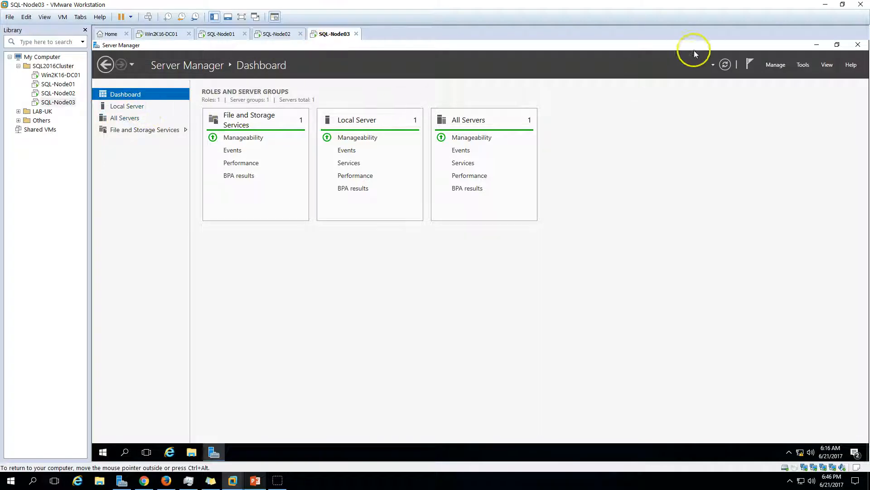
- Launch Add Roles and Features and accept SQL-Node03 as the destination server
{"action": "left_click", "coordinate": [780, 68]}
{"action": "left_click", "coordinate": [785, 75]}
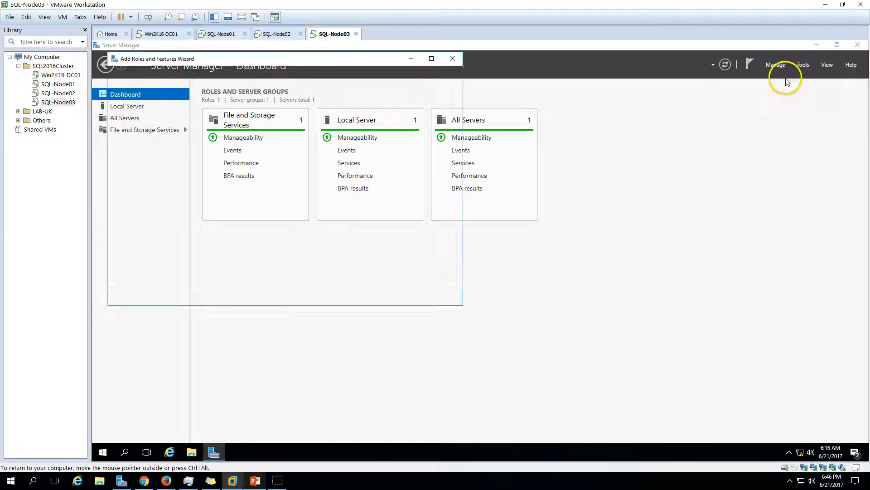
{"action": "left_click", "coordinate": [350, 297]}
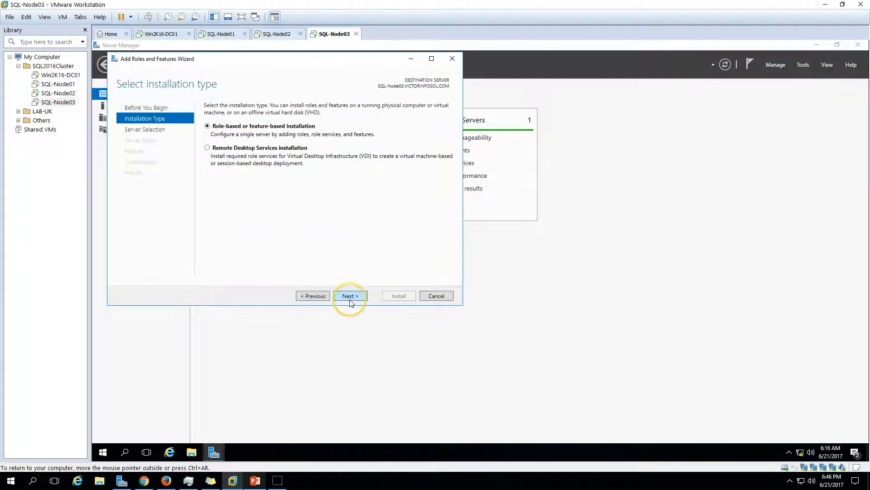
{"action": "left_click", "coordinate": [350, 297]}
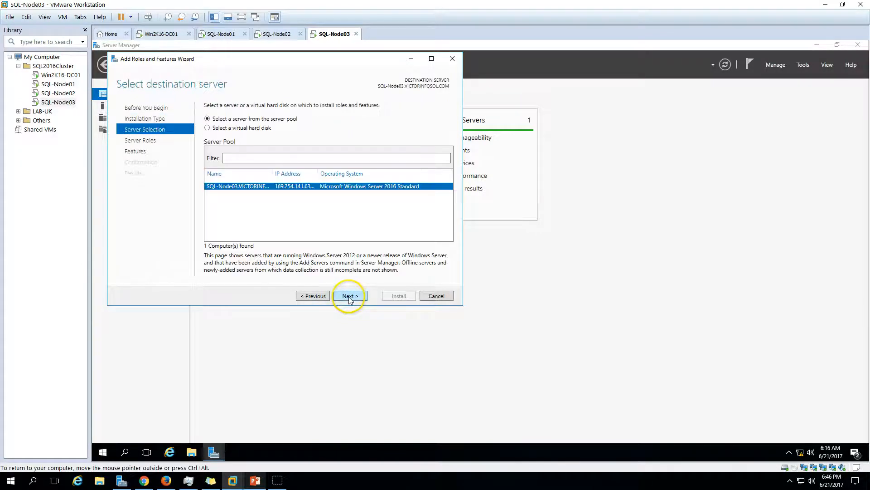
{"action": "left_click", "coordinate": [346, 297]}
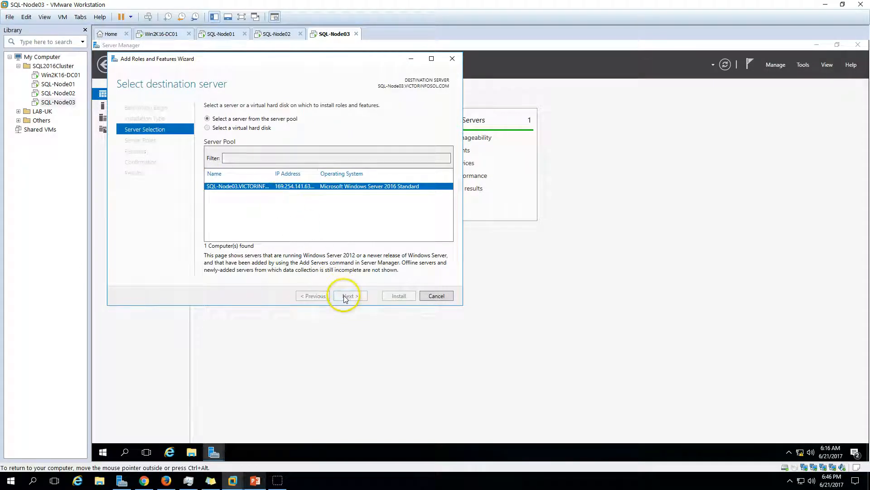
- Select the Hyper-V role along with its required management tools
{"action": "left_click", "coordinate": [217, 213]}
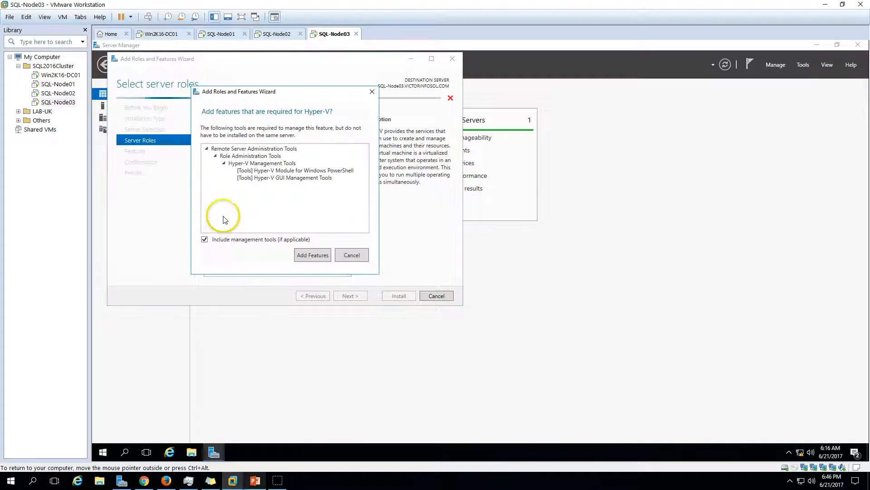
{"action": "left_click", "coordinate": [313, 255]}
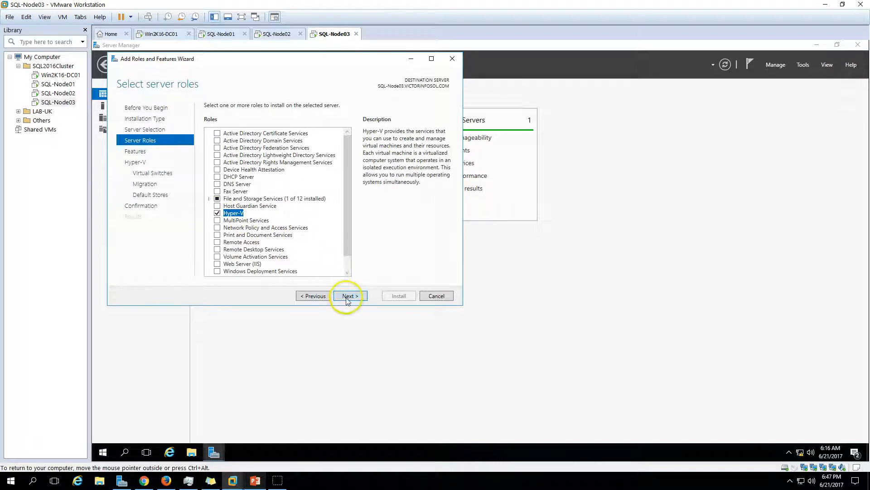
{"action": "left_click", "coordinate": [349, 297]}
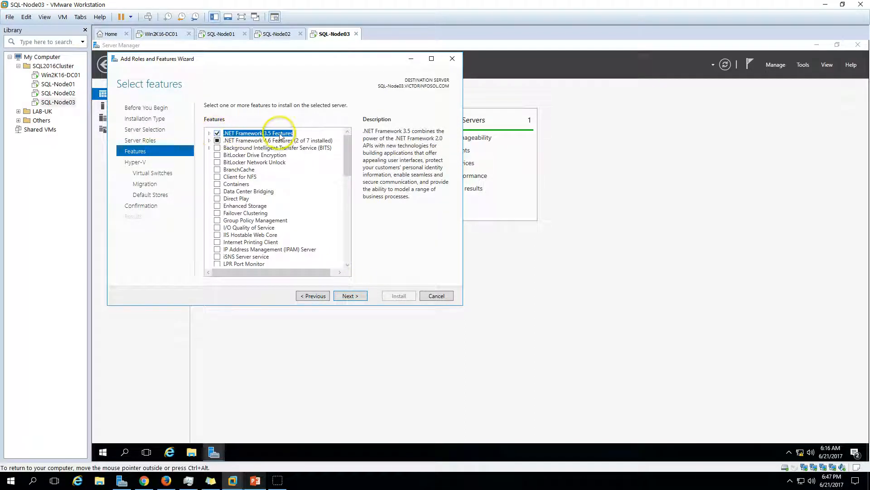
- Select the Failover Clustering (with its tools) and Multipath I/O features
{"action": "left_click", "coordinate": [217, 213]}
{"action": "left_click", "coordinate": [305, 258]}
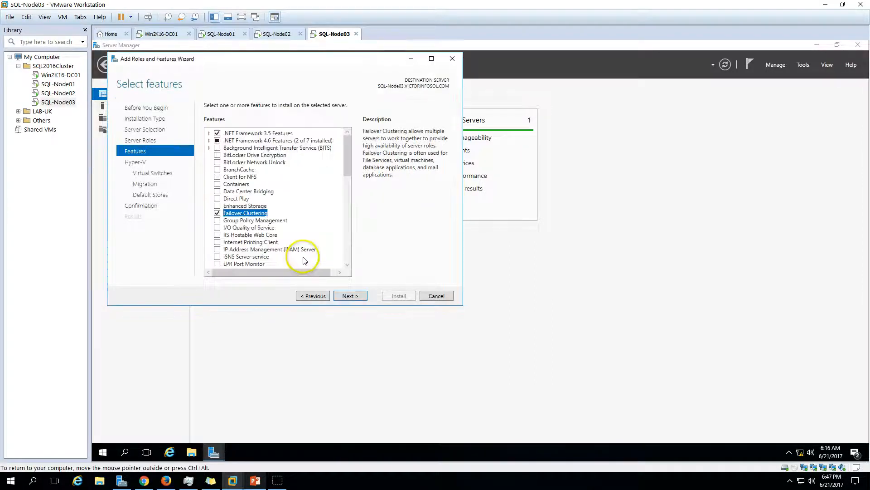
{"action": "scroll", "coordinate": [244, 247], "scroll_direction": "down", "scroll_amount": 3}
{"action": "left_click", "coordinate": [231, 227]}
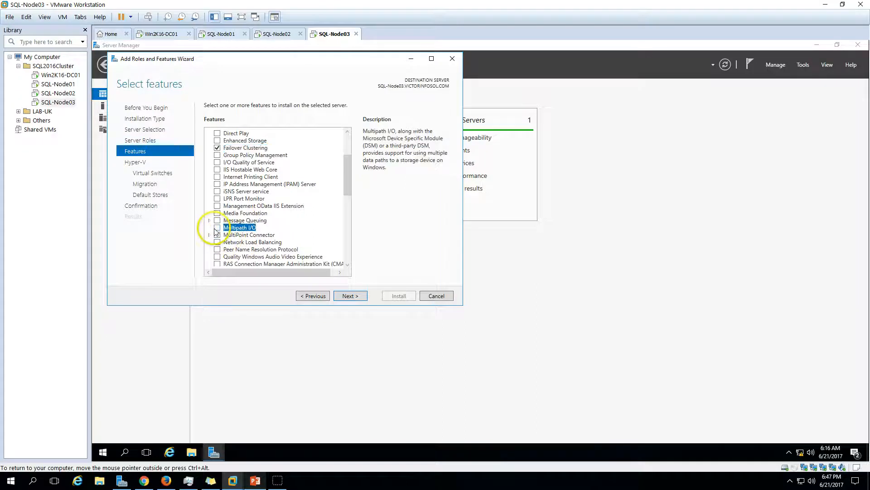
{"action": "scroll", "coordinate": [229, 229], "scroll_direction": "up", "scroll_amount": 2}
{"action": "scroll", "coordinate": [250, 186], "scroll_direction": "up", "scroll_amount": 1}
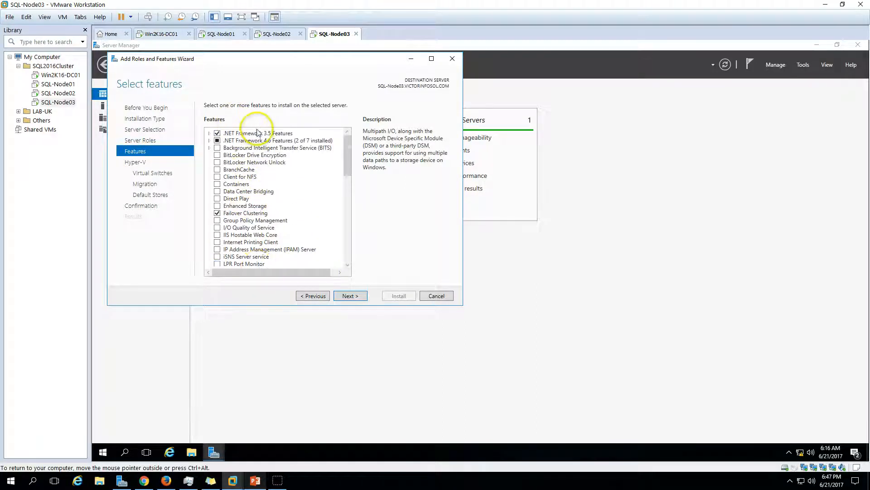
{"action": "left_click", "coordinate": [355, 300]}
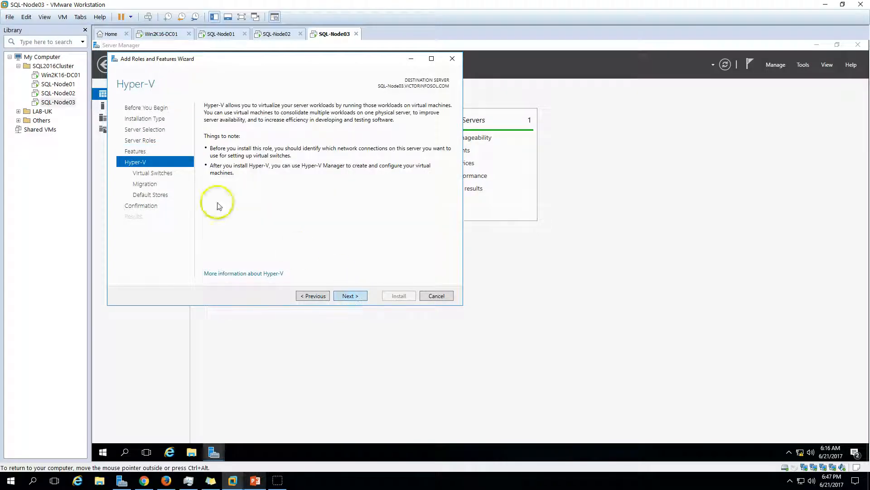
- Skip the Hyper-V introduction, virtual switch and live migration pages to reach Confirmation
{"action": "left_click", "coordinate": [347, 298]}
{"action": "left_click", "coordinate": [349, 299]}
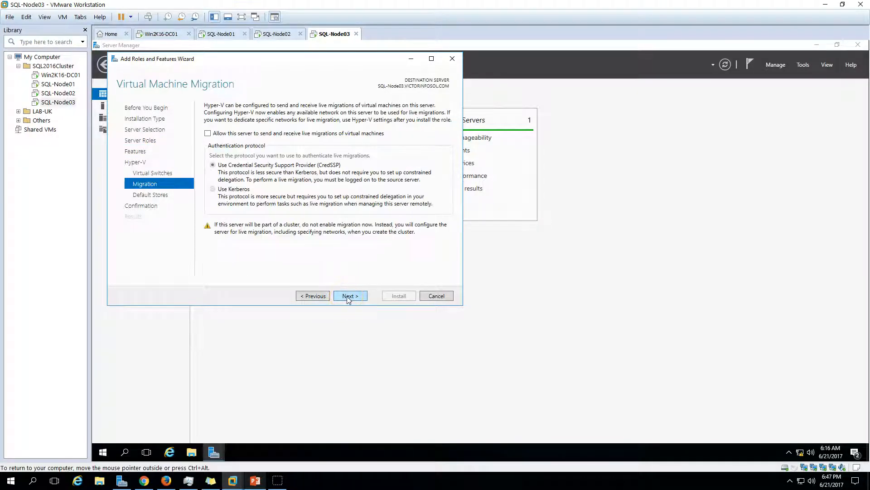
{"action": "left_click", "coordinate": [348, 299]}
{"action": "left_click", "coordinate": [349, 299]}
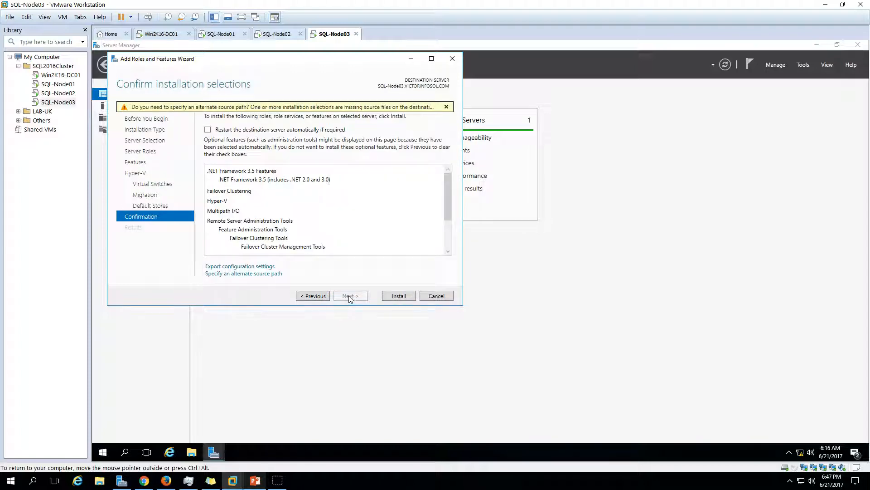
- Open the alternate source path dialog, then set SQL-Node03's CD/DVD drive to connect at power on
{"action": "left_click", "coordinate": [238, 273]}
{"action": "right_click", "coordinate": [342, 33]}
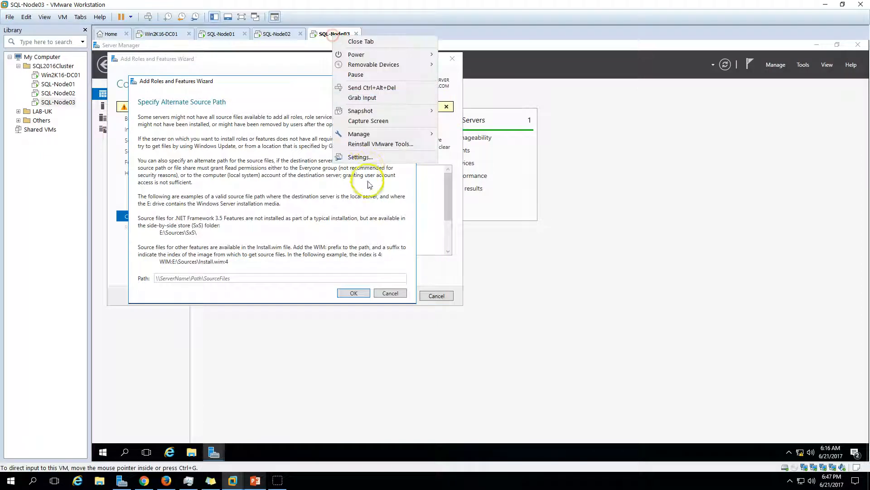
{"action": "left_click", "coordinate": [358, 157]}
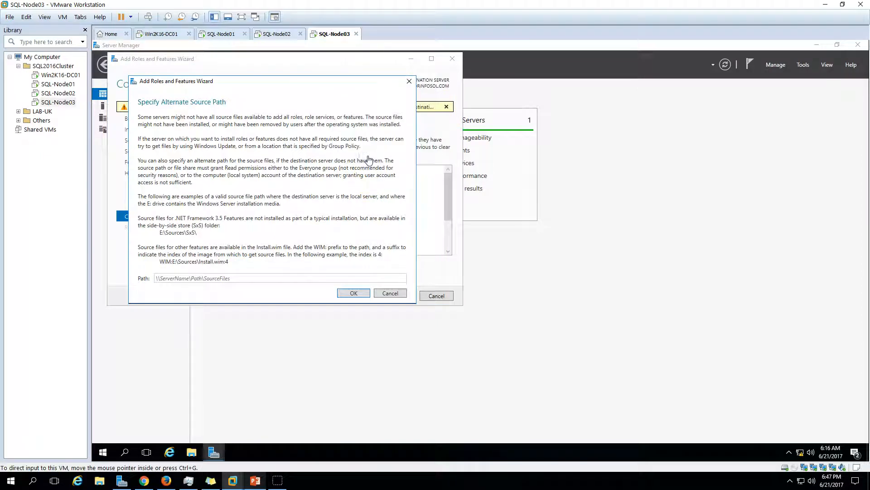
{"action": "left_click", "coordinate": [338, 162]}
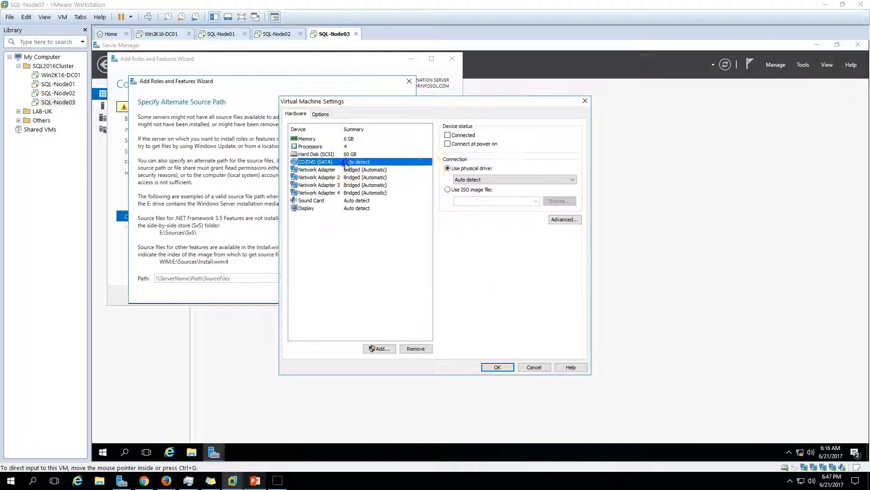
{"action": "left_click", "coordinate": [467, 141]}
- Point the CD/DVD drive at the Windows Server 2016 ISO in D:\ISO\MSDN Download\Windows Server and save
{"action": "left_click", "coordinate": [467, 190]}
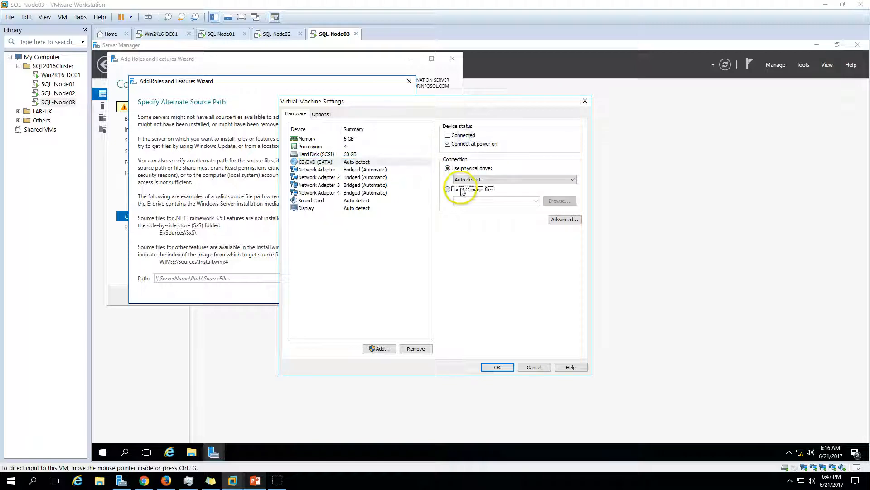
{"action": "left_click", "coordinate": [562, 200]}
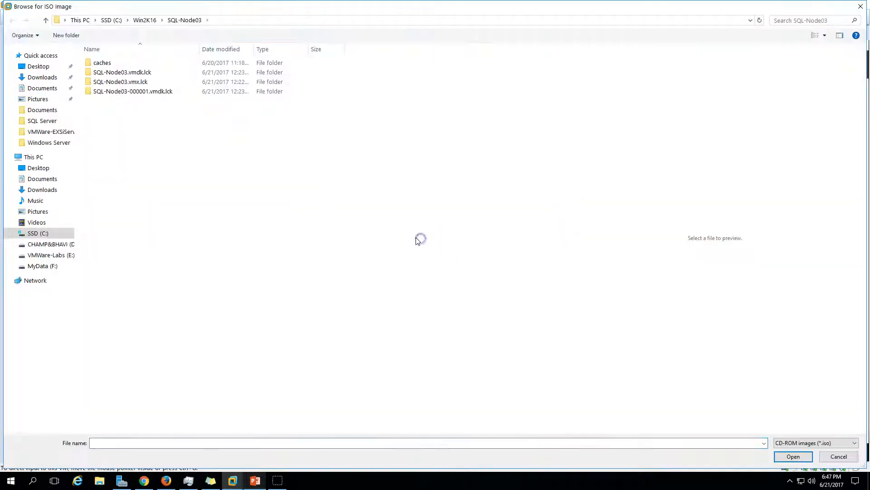
{"action": "left_click", "coordinate": [62, 245]}
{"action": "double_click", "coordinate": [112, 189]}
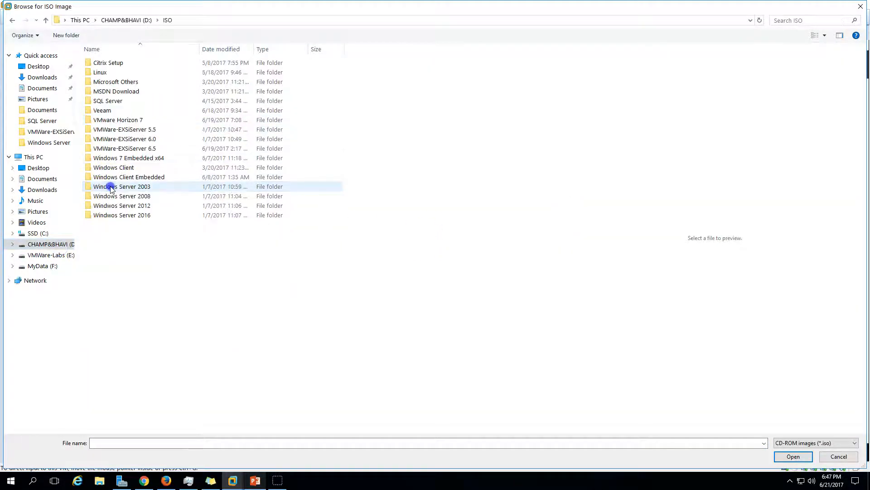
{"action": "double_click", "coordinate": [122, 91]}
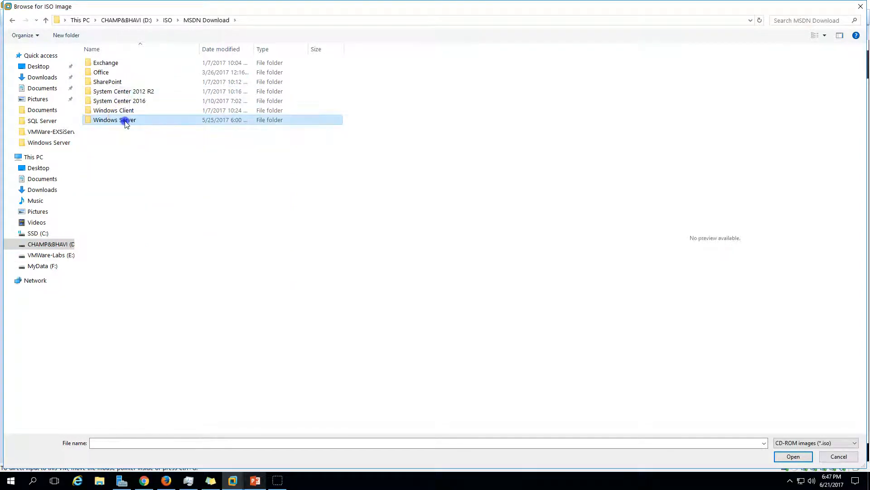
{"action": "double_click", "coordinate": [125, 119]}
{"action": "left_click", "coordinate": [163, 91]}
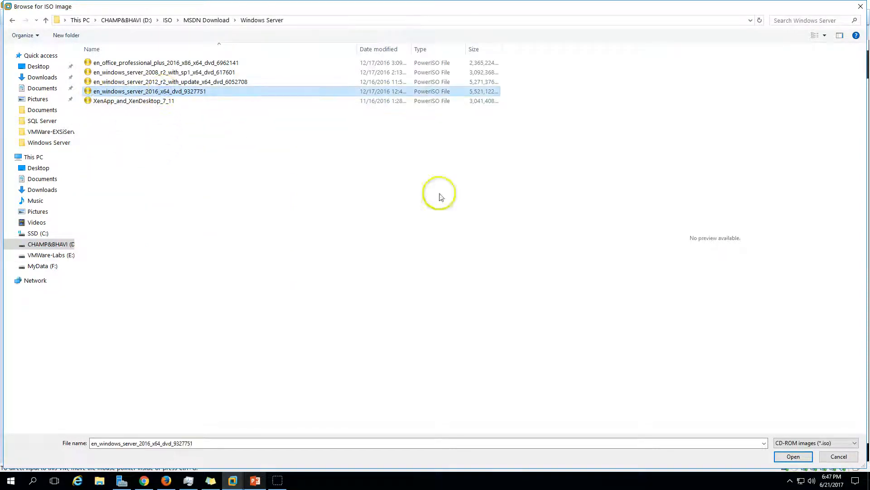
{"action": "left_click", "coordinate": [786, 457]}
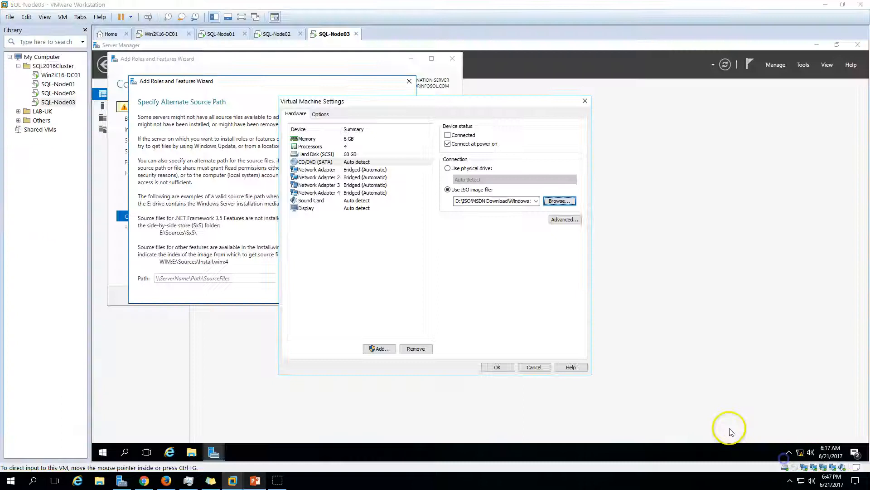
{"action": "left_click", "coordinate": [498, 367]}
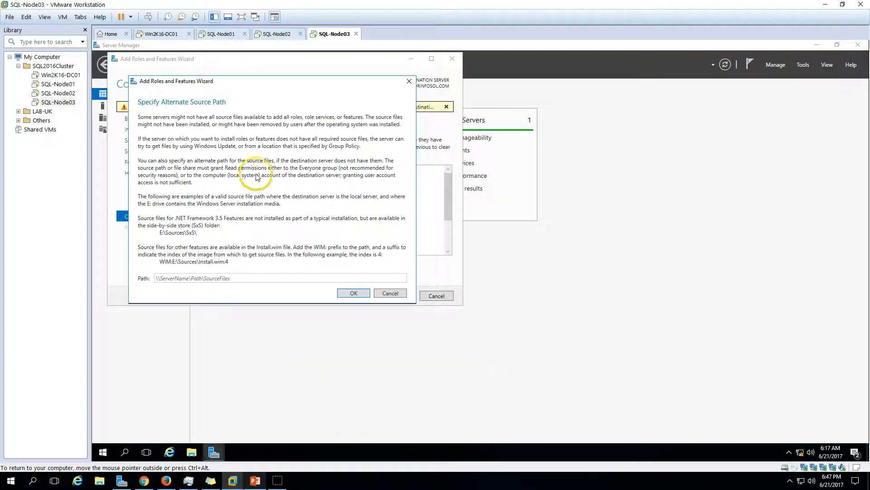
- Open File Explorer in SQL-Node03 and refresh This PC's drive list
{"action": "left_click", "coordinate": [192, 452]}
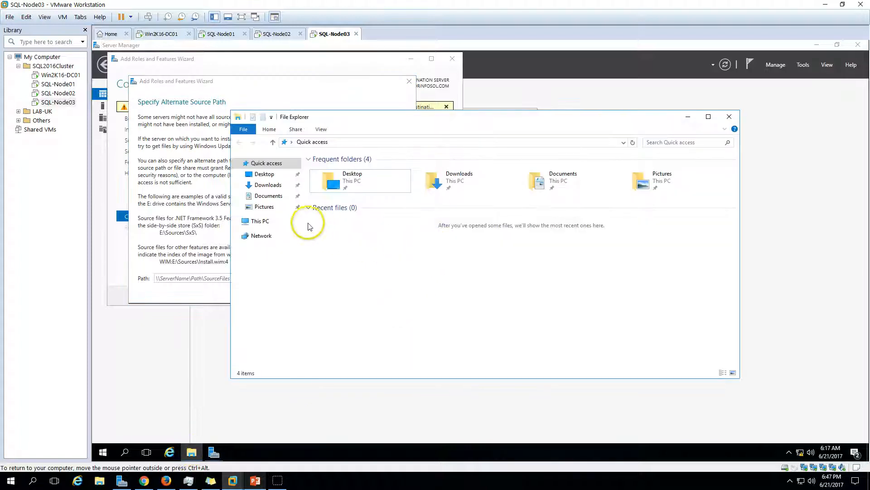
{"action": "left_click", "coordinate": [260, 220]}
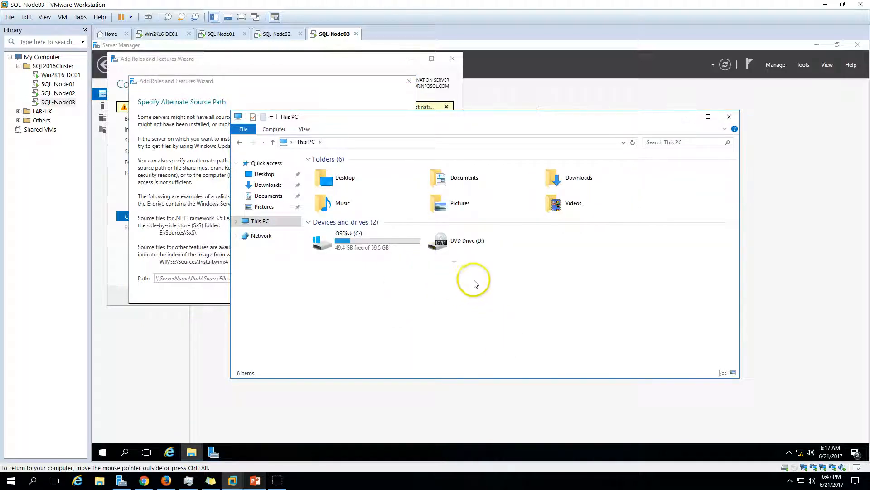
{"action": "right_click", "coordinate": [469, 269]}
{"action": "left_click", "coordinate": [525, 325]}
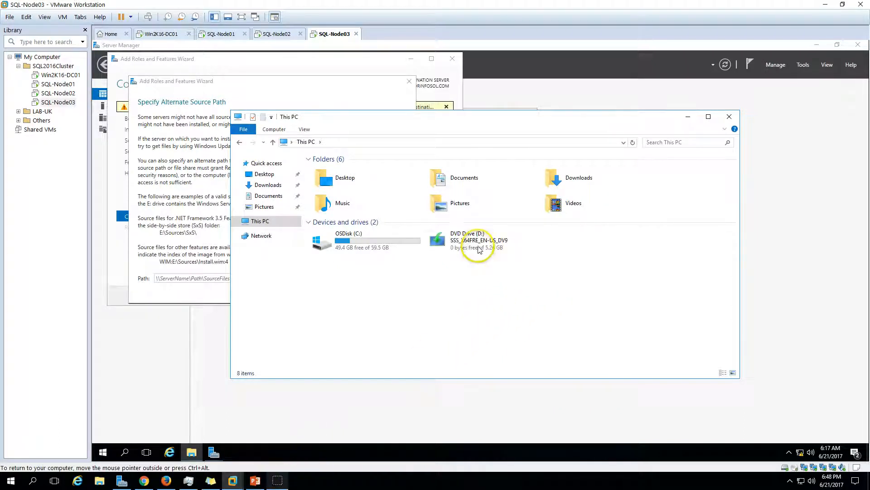
- Browse DVD Drive (D:) to sources\sxs, reveal its path, and return to the wizard's Path field
{"action": "right_click", "coordinate": [482, 251]}
{"action": "left_click", "coordinate": [504, 272]}
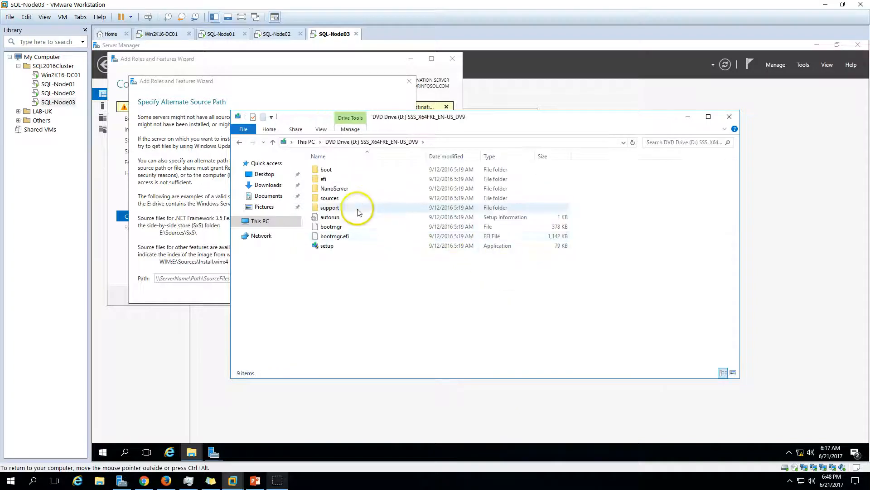
{"action": "double_click", "coordinate": [340, 199]}
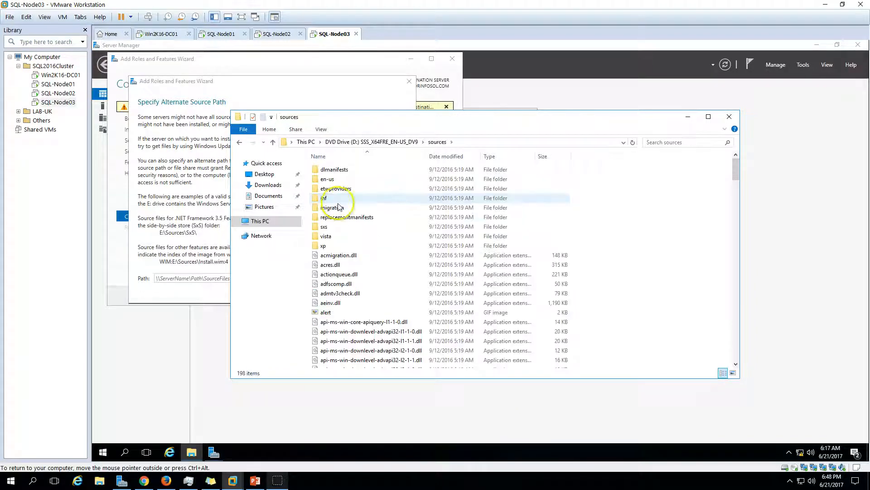
{"action": "double_click", "coordinate": [325, 226]}
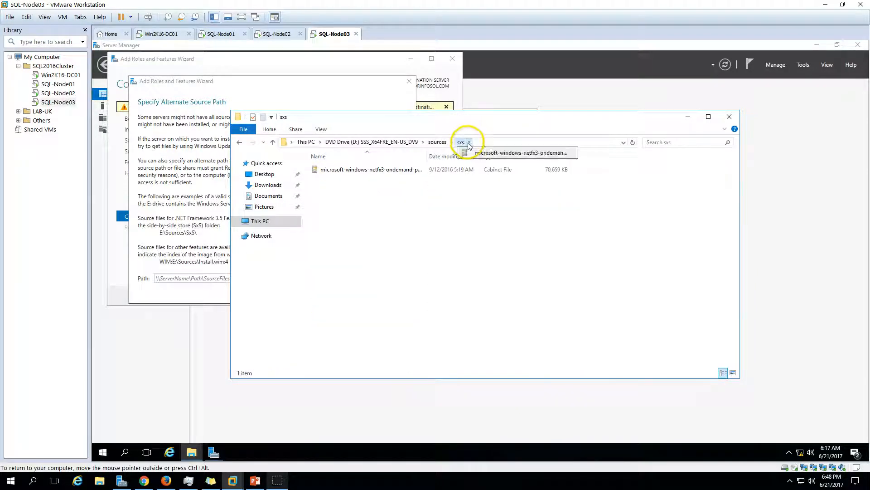
{"action": "left_click", "coordinate": [478, 143]}
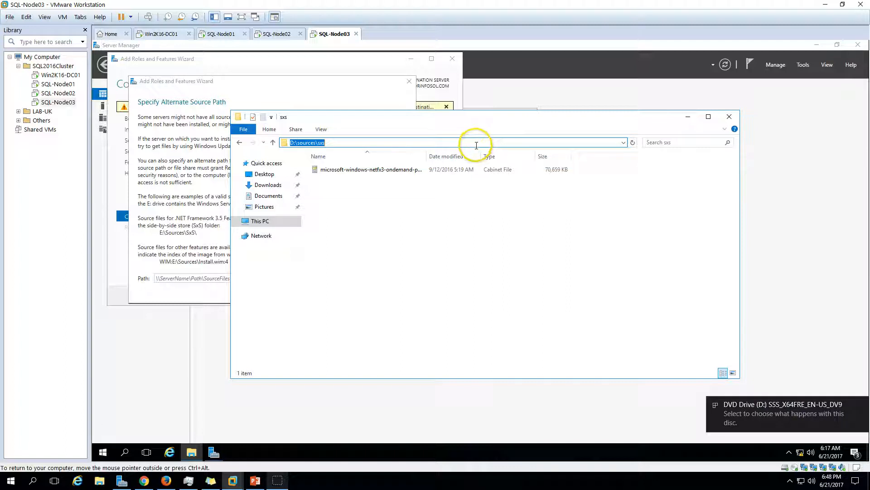
{"action": "left_click", "coordinate": [223, 229]}
{"action": "left_click", "coordinate": [201, 278]}
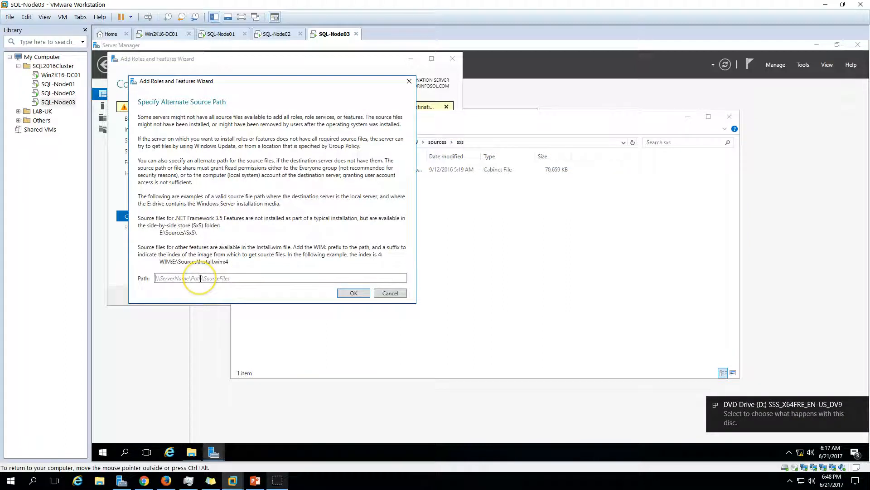
- Confirm the alternate source path and allow automatic server restart
{"action": "left_click", "coordinate": [354, 293]}
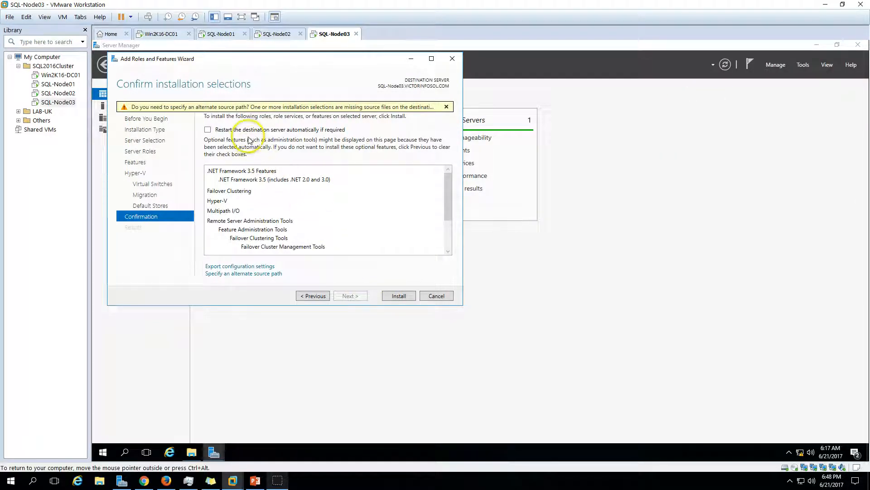
{"action": "left_click", "coordinate": [234, 130]}
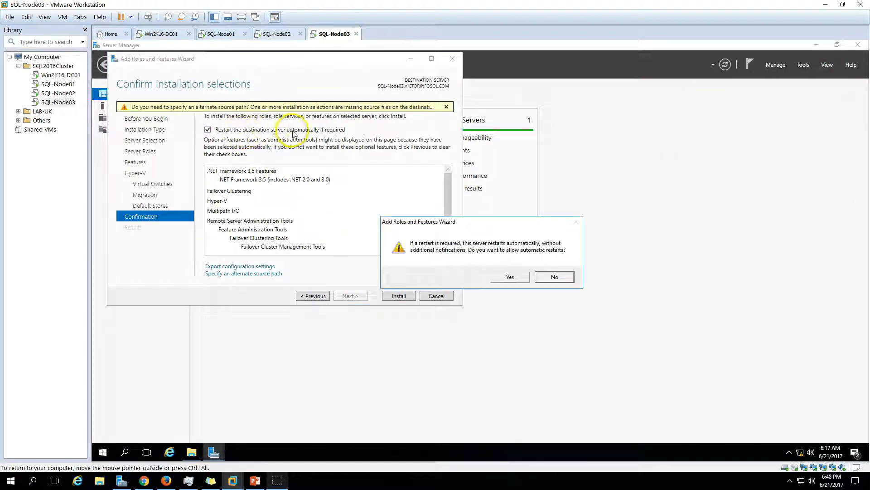
{"action": "left_click", "coordinate": [511, 277]}
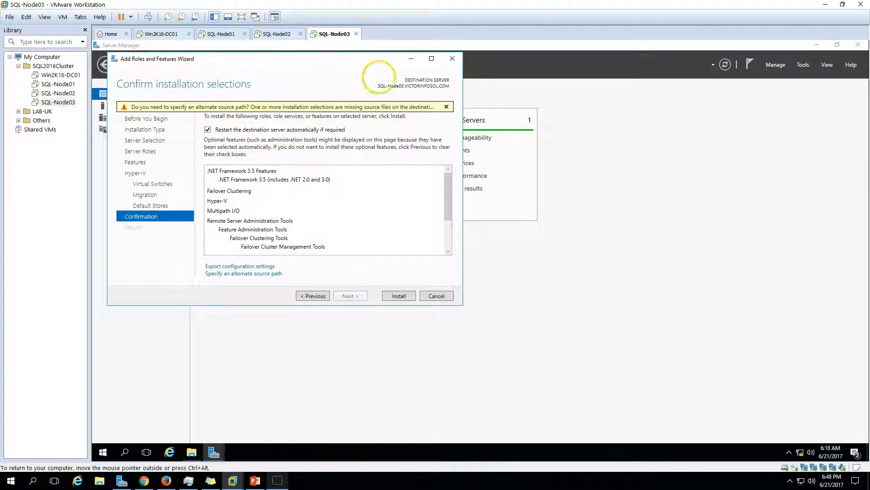
- Start installing the selected features, then bring the agenda slide show forward
{"action": "left_click_drag", "start_coordinate": [375, 73], "coordinate": [500, 94]}
{"action": "scroll", "coordinate": [572, 230], "scroll_direction": "down", "scroll_amount": 3}
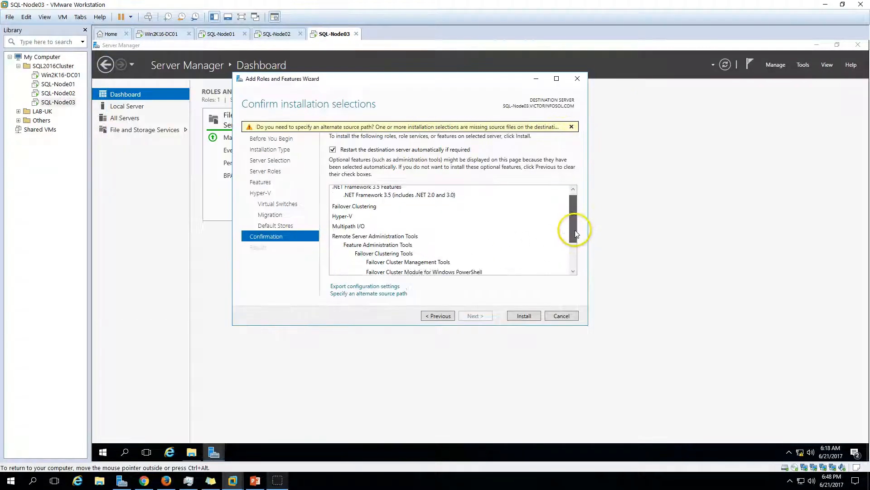
{"action": "left_click", "coordinate": [526, 316]}
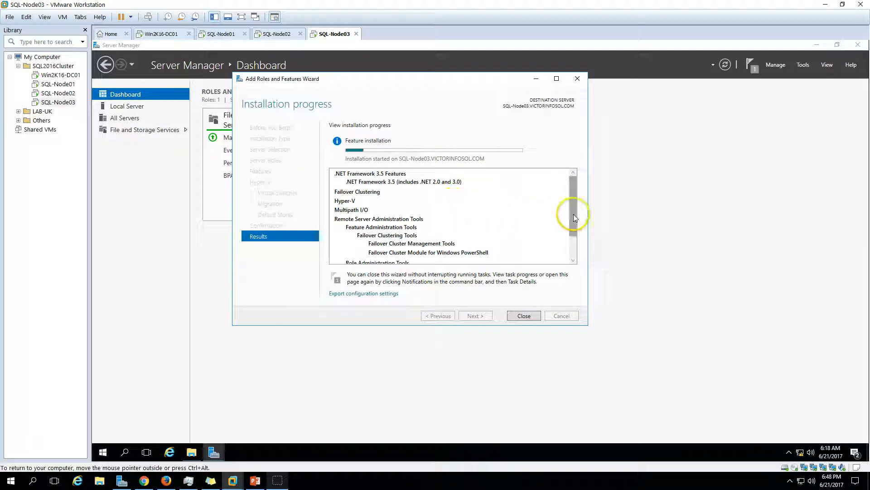
{"action": "mouse_move", "coordinate": [573, 214]}
{"action": "left_mouse_down"}
{"action": "mouse_move", "coordinate": [572, 242]}
{"action": "mouse_move", "coordinate": [568, 201]}
{"action": "left_mouse_up"}
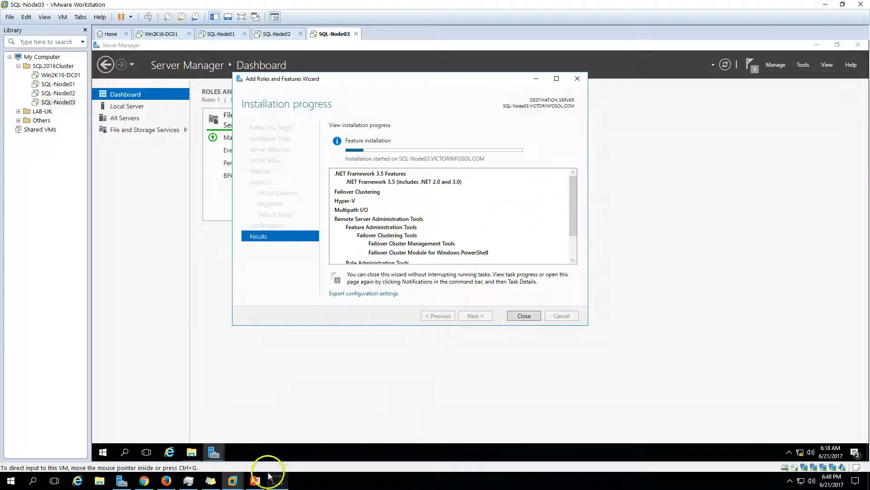
{"action": "left_click", "coordinate": [255, 480]}
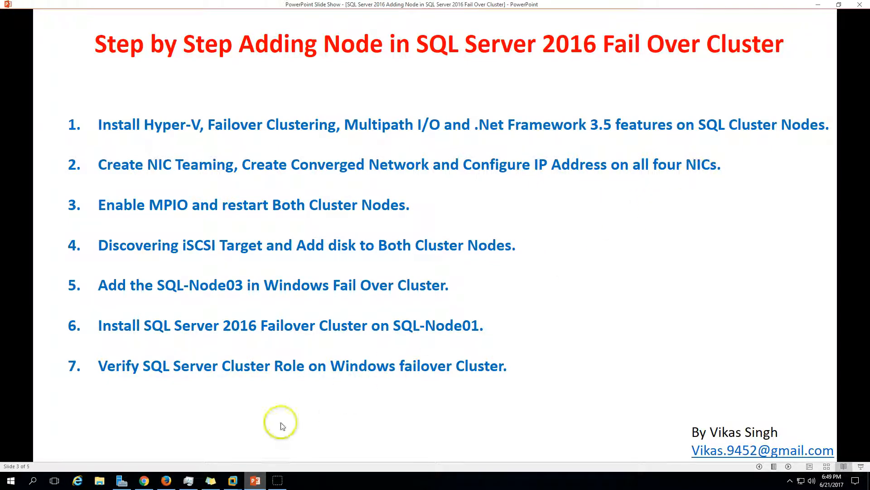
- Leave the agenda slide and return to the restarting SQL-Node03 VM
{"action": "left_click", "coordinate": [254, 478]}
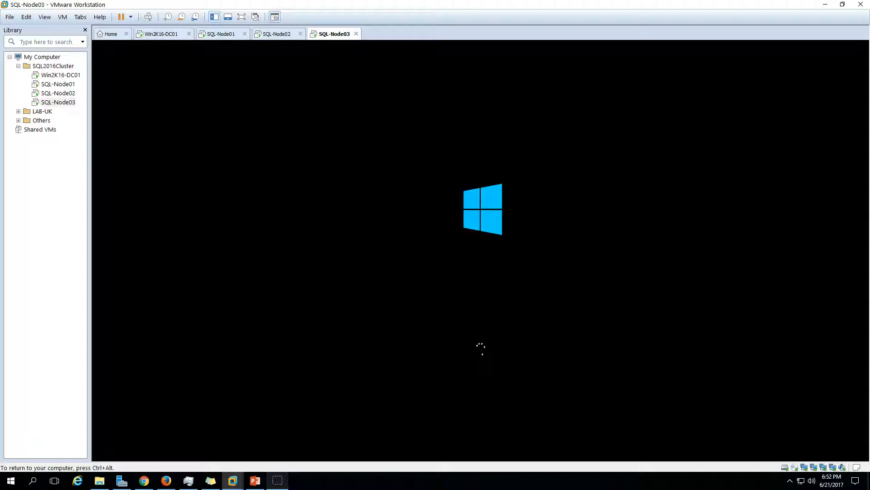
- Send Ctrl+Alt+Del to SQL-Node03, sign in with the account password, then switch to SQL-Node02
{"action": "key", "text": "ctrl+alt"}
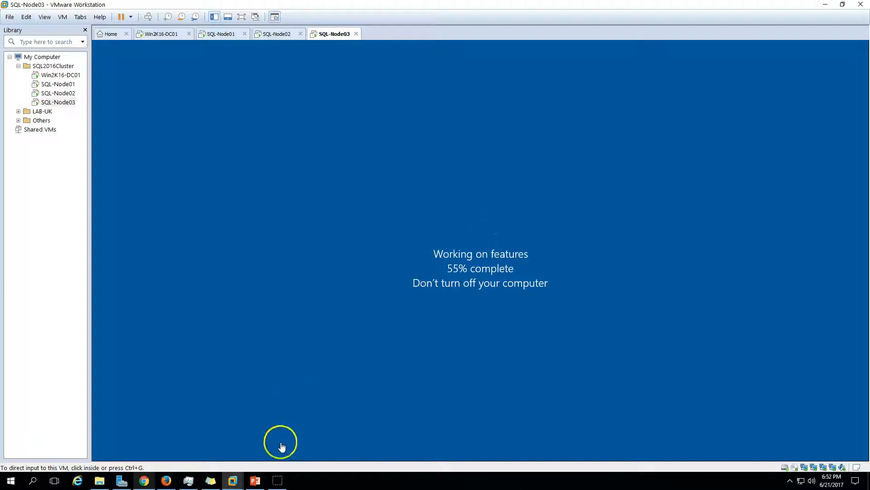
{"action": "left_click", "coordinate": [278, 479]}
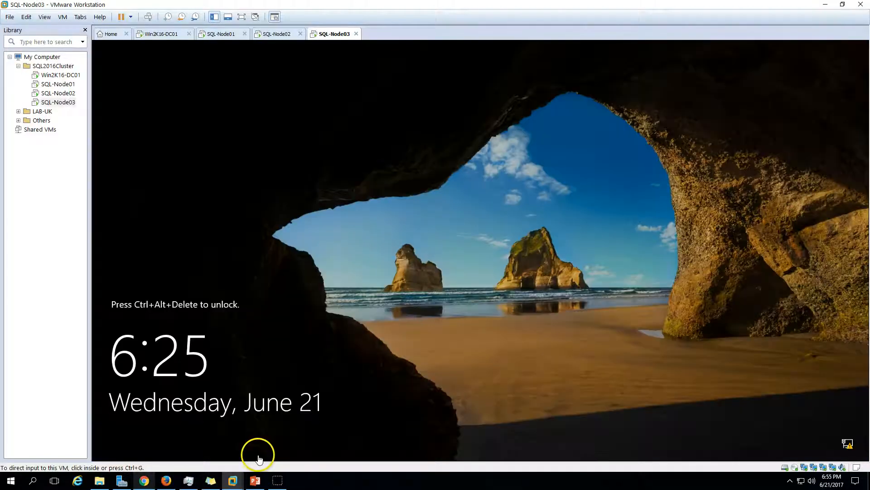
{"action": "left_click", "coordinate": [146, 17]}
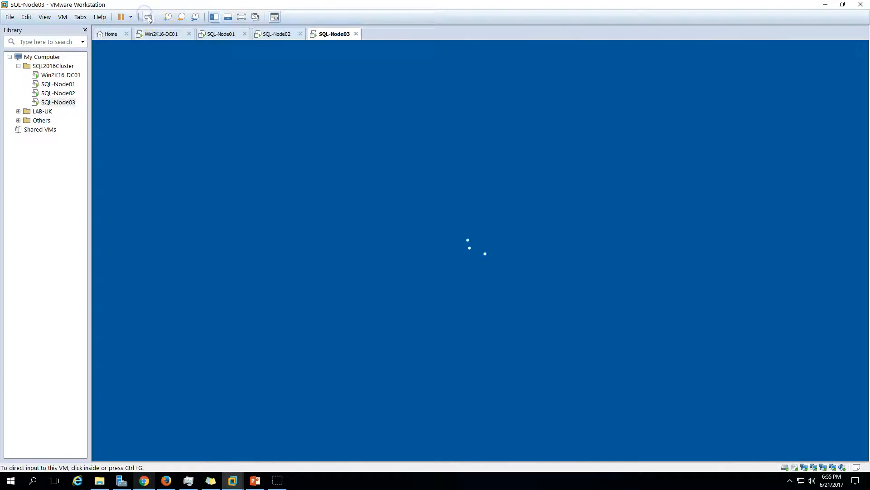
{"action": "type", "text": "Pa"}
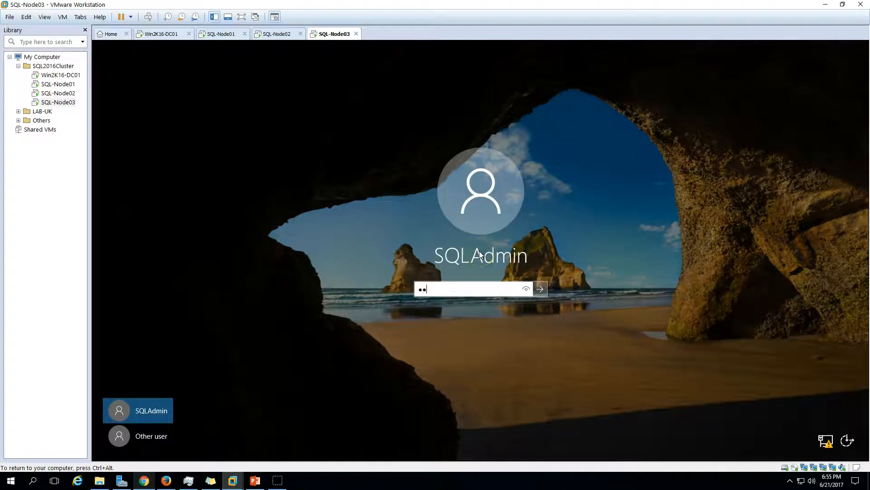
{"action": "key", "text": "Return"}
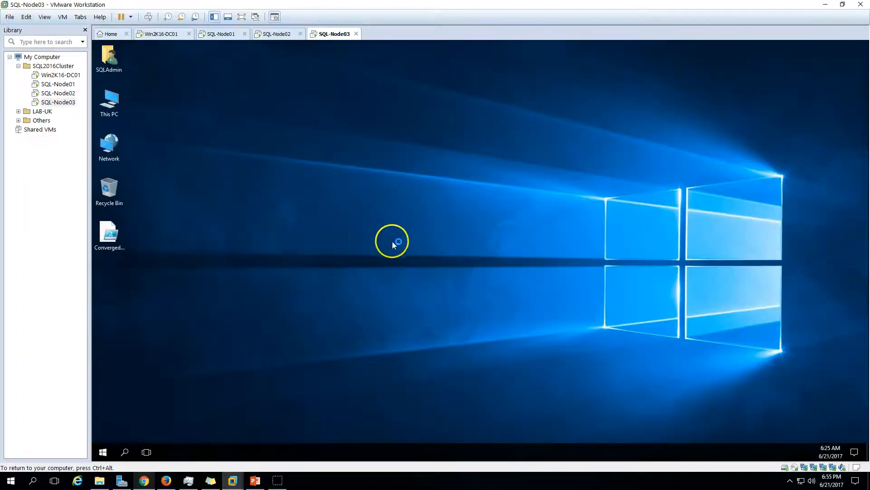
{"action": "left_click", "coordinate": [271, 34]}
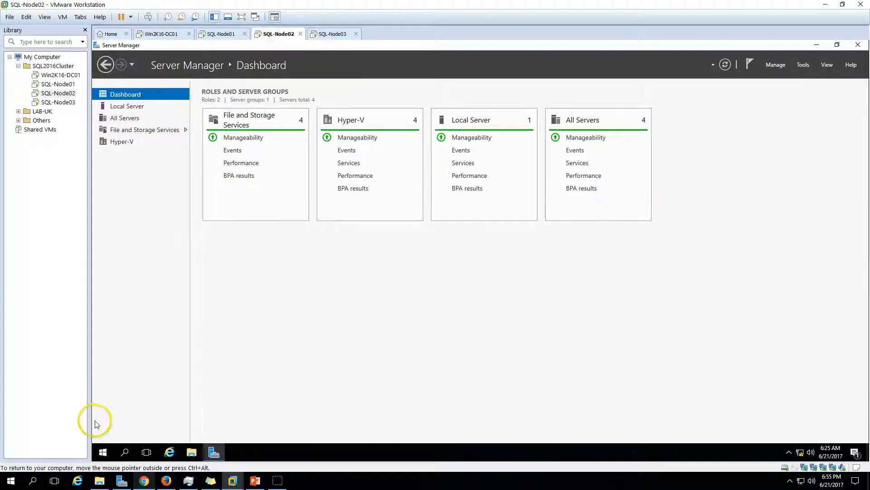
- On SQL-Node02, launch Command Prompt by searching 'cmd', close it, then return to SQL-Node03
{"action": "left_click", "coordinate": [103, 452]}
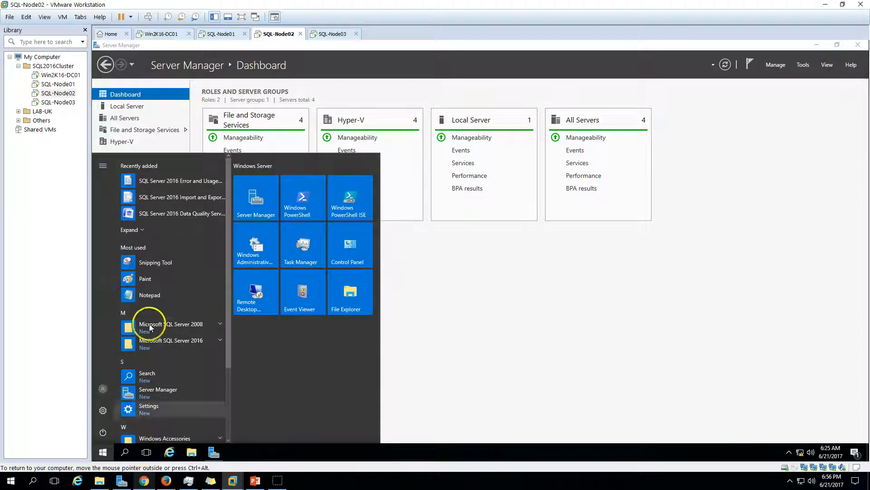
{"action": "left_click", "coordinate": [164, 379]}
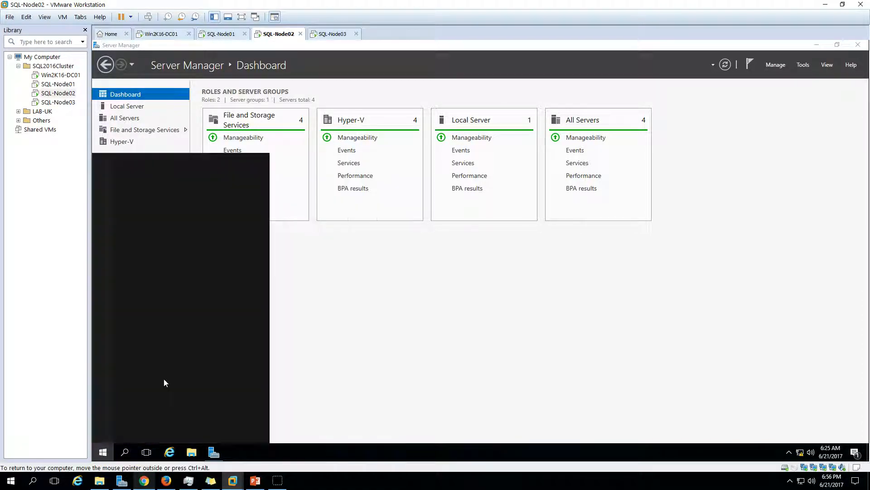
{"action": "type", "text": "cmd"}
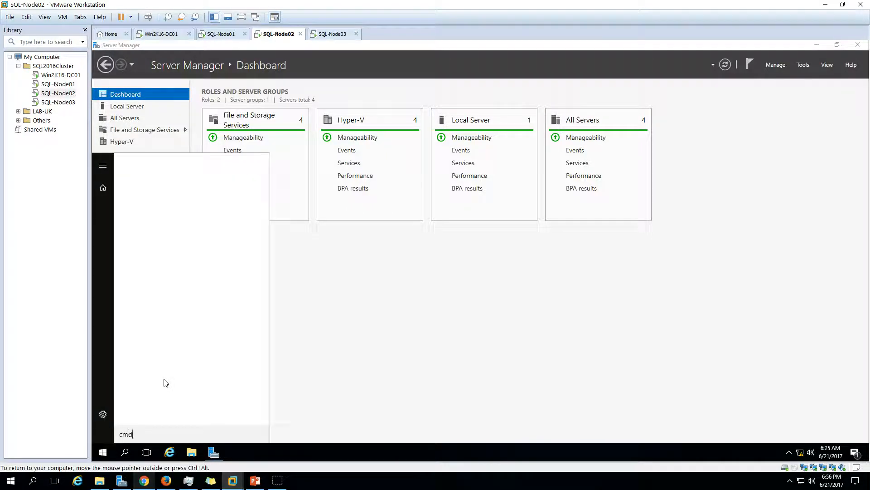
{"action": "key", "text": "Return"}
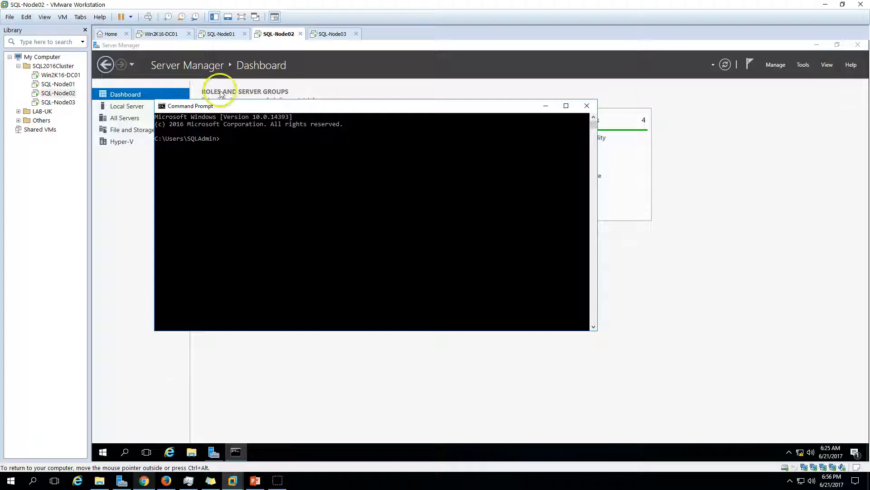
{"action": "left_click", "coordinate": [586, 105]}
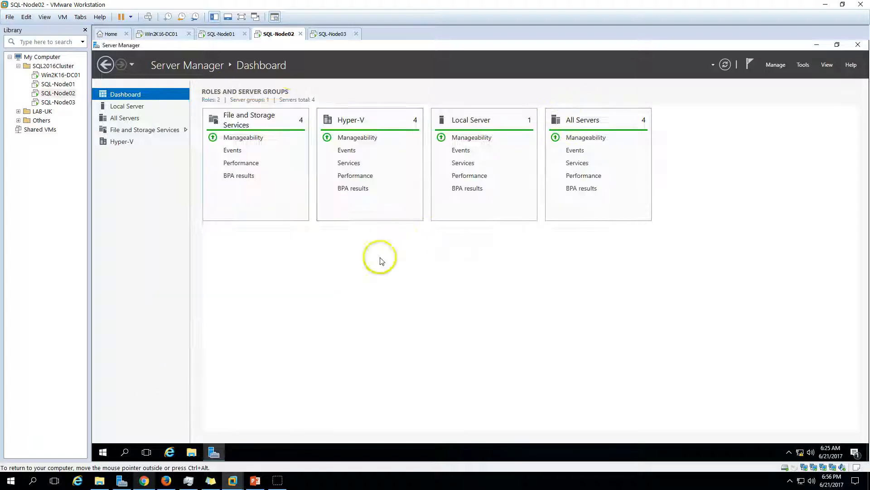
{"action": "left_click", "coordinate": [333, 33]}
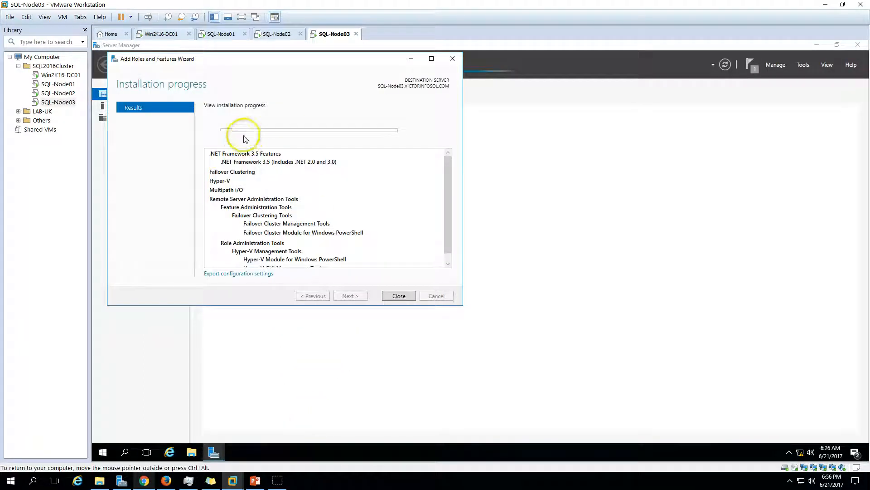
- Close the finished Add Roles and Features Wizard and open Local Server properties in Server Manager
{"action": "left_click_drag", "start_coordinate": [285, 59], "coordinate": [367, 91]}
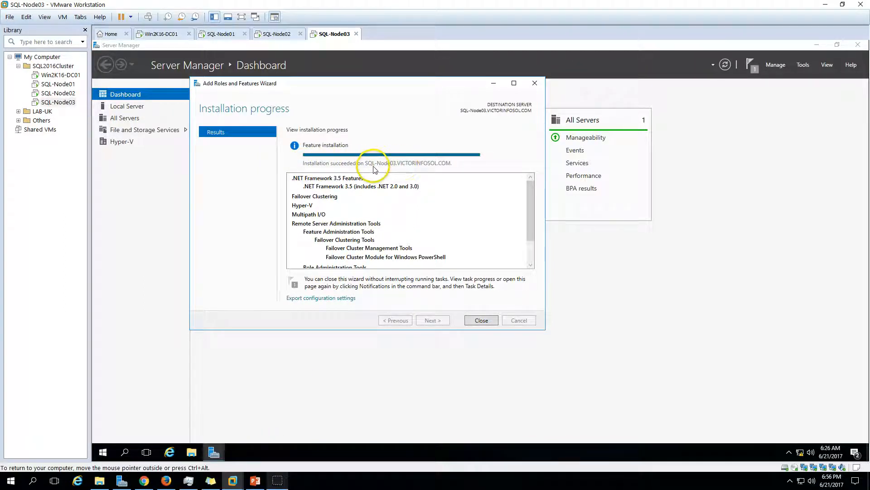
{"action": "left_click", "coordinate": [488, 321]}
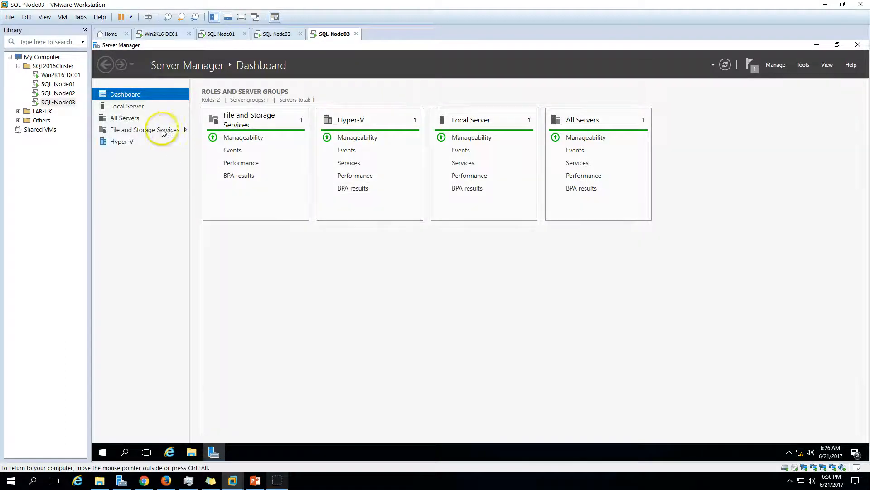
{"action": "left_click", "coordinate": [255, 480]}
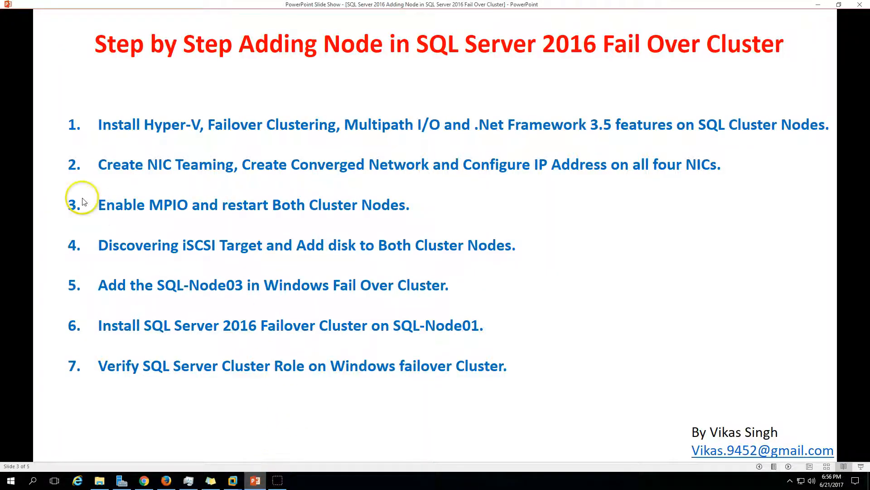
{"action": "left_click", "coordinate": [255, 480]}
{"action": "left_click", "coordinate": [136, 108]}
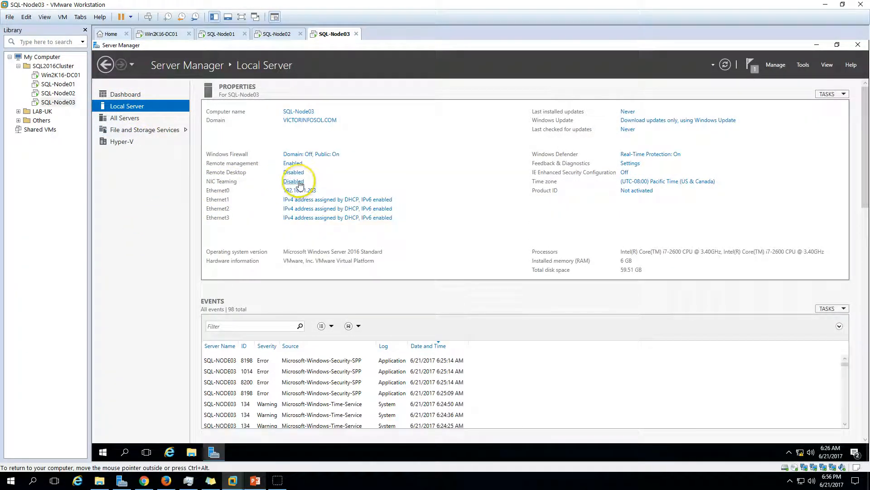
- In NIC Teaming, start a new team and tick adapters Ethernet0 through Ethernet3
{"action": "left_click", "coordinate": [294, 181]}
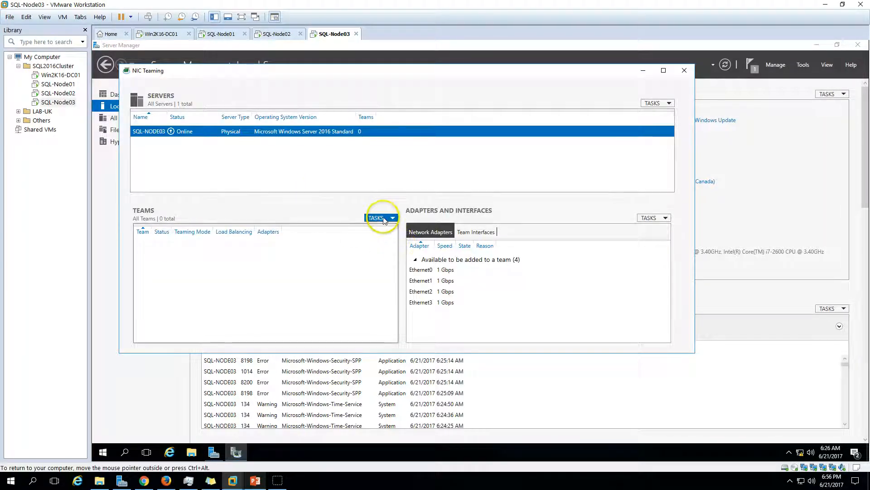
{"action": "left_click", "coordinate": [378, 217]}
{"action": "left_click", "coordinate": [391, 230]}
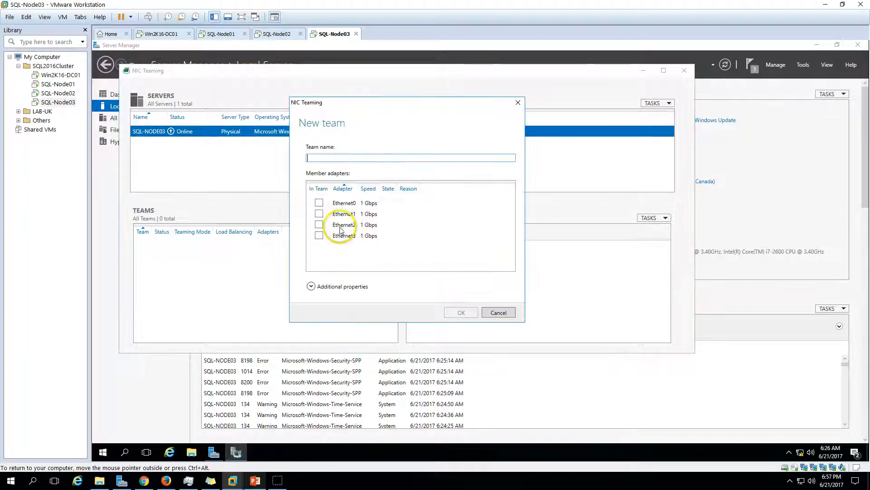
{"action": "left_click", "coordinate": [320, 204]}
{"action": "left_click", "coordinate": [319, 213]}
{"action": "left_click", "coordinate": [319, 224]}
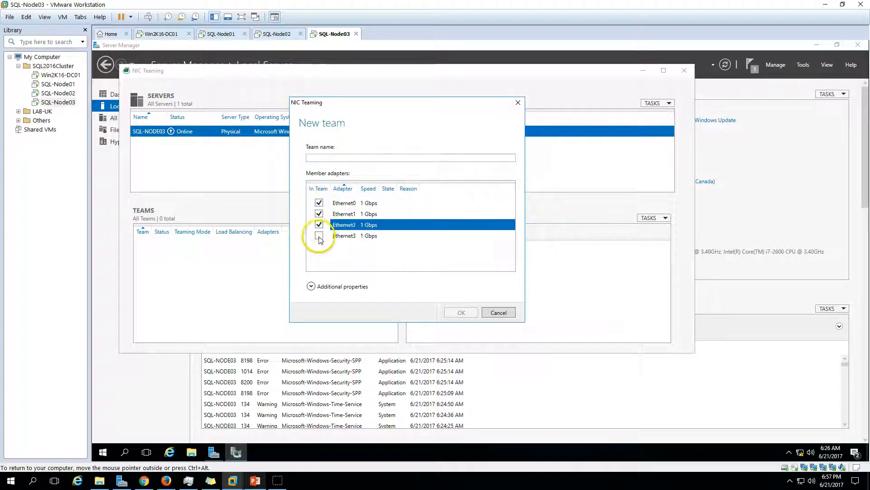
{"action": "left_click", "coordinate": [319, 235]}
- Copy the name Converged-vNIC from the ConvergedNetSwitch script, paste it as the team name, and create the team
{"action": "left_click", "coordinate": [817, 45]}
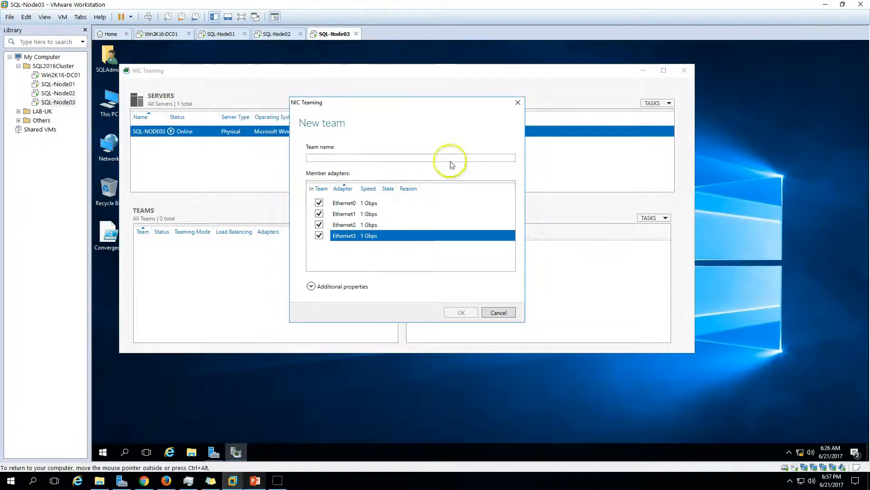
{"action": "left_click", "coordinate": [109, 240]}
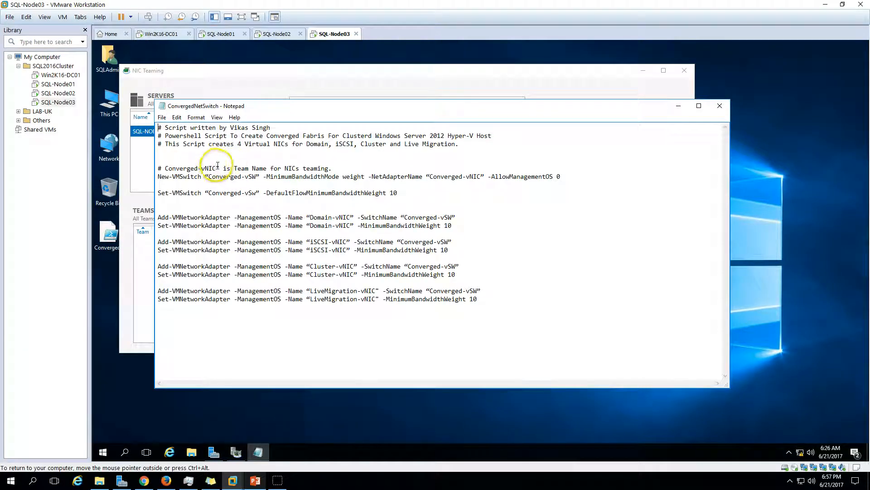
{"action": "left_click_drag", "start_coordinate": [217, 168], "coordinate": [169, 169]}
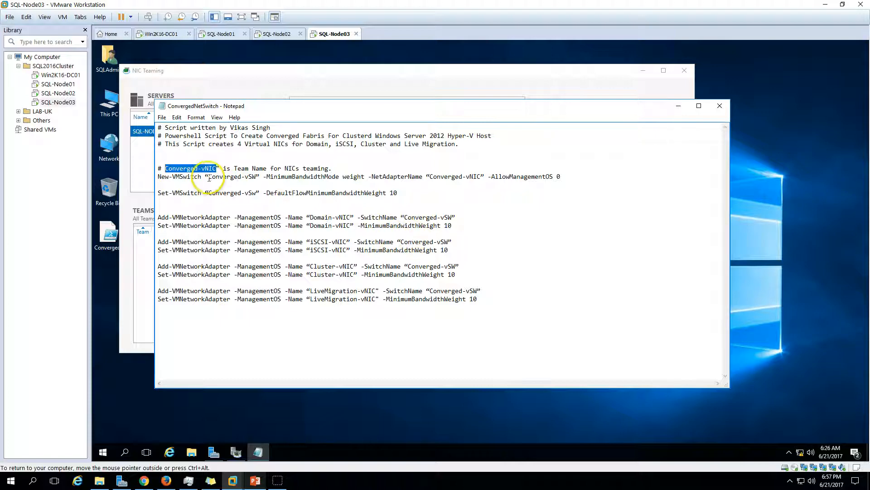
{"action": "left_click", "coordinate": [719, 105]}
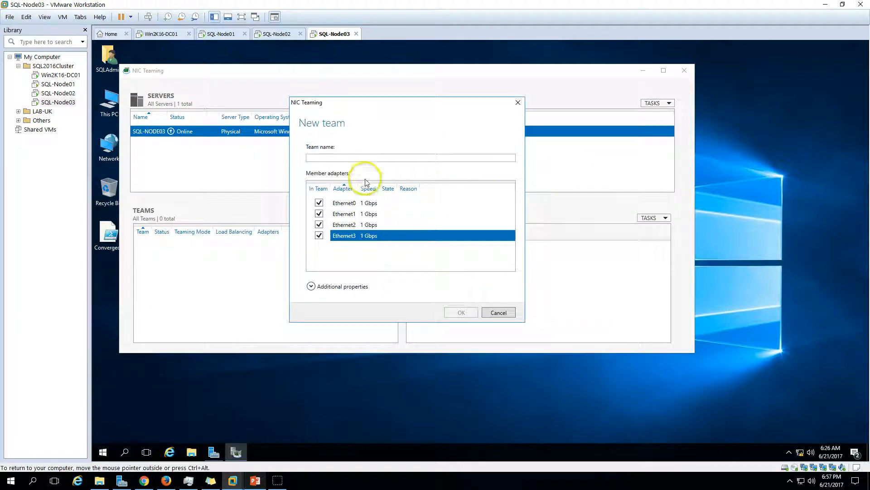
{"action": "left_click", "coordinate": [353, 158]}
{"action": "type", "text": "Converged-vNIC"}
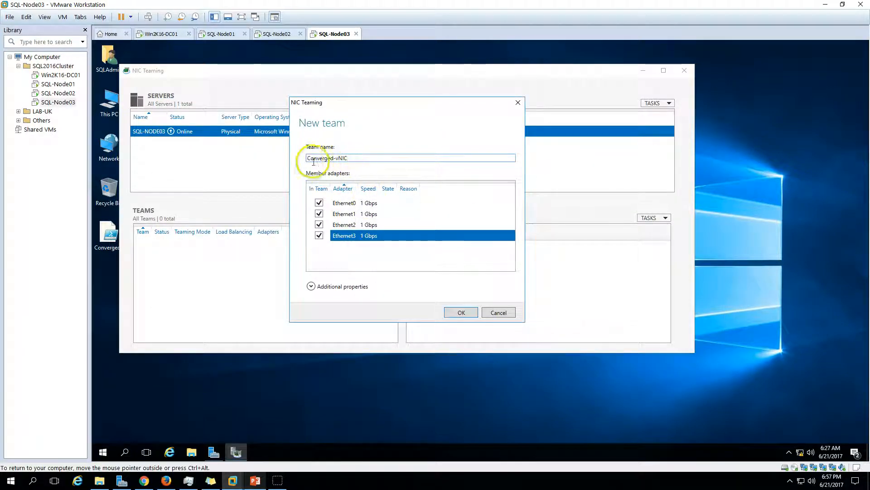
{"action": "left_click", "coordinate": [462, 313]}
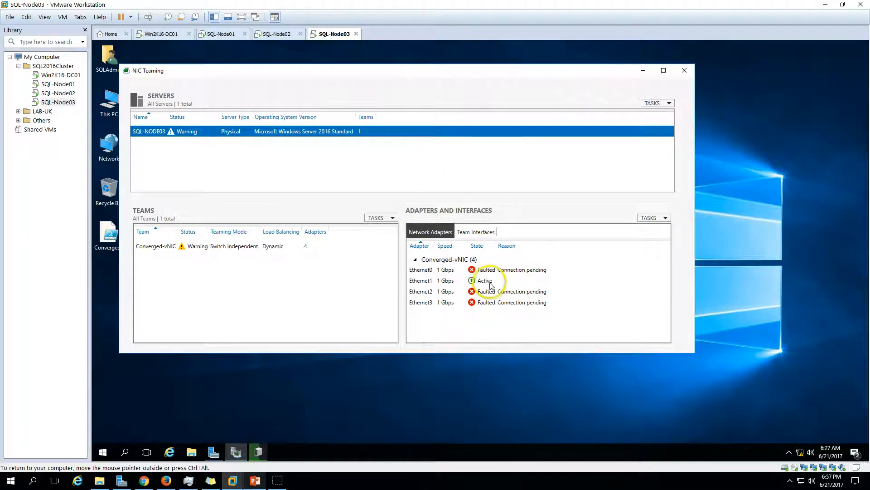
{"action": "left_click", "coordinate": [490, 285]}
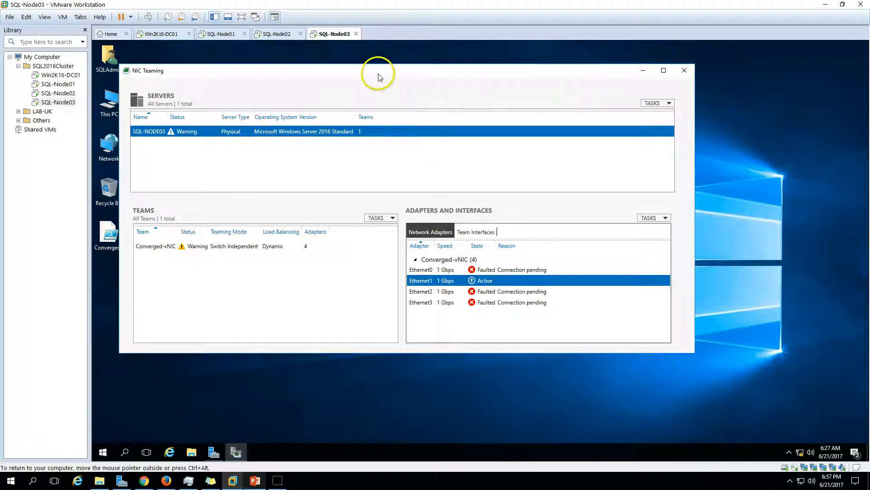
{"action": "left_click_drag", "start_coordinate": [379, 72], "coordinate": [431, 72]}
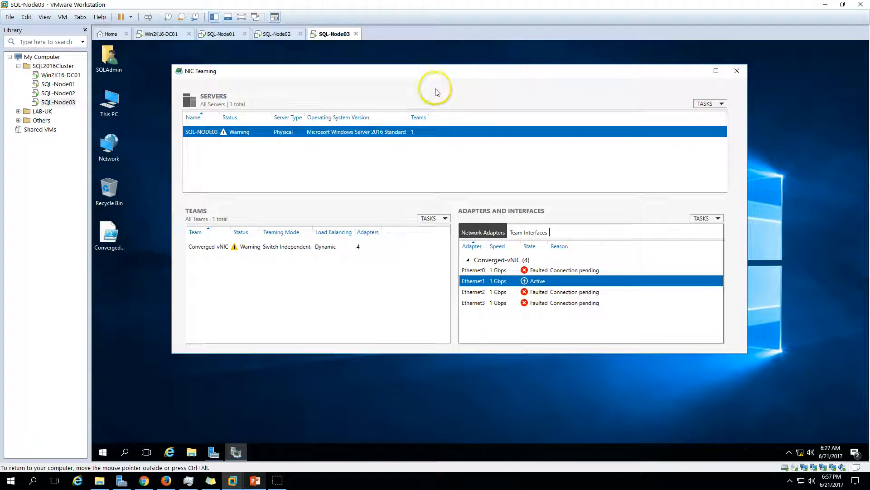
- Launch PowerShell ISE as administrator from the Start menu and approve the UAC prompt
{"action": "left_click", "coordinate": [117, 233]}
{"action": "left_click", "coordinate": [118, 232]}
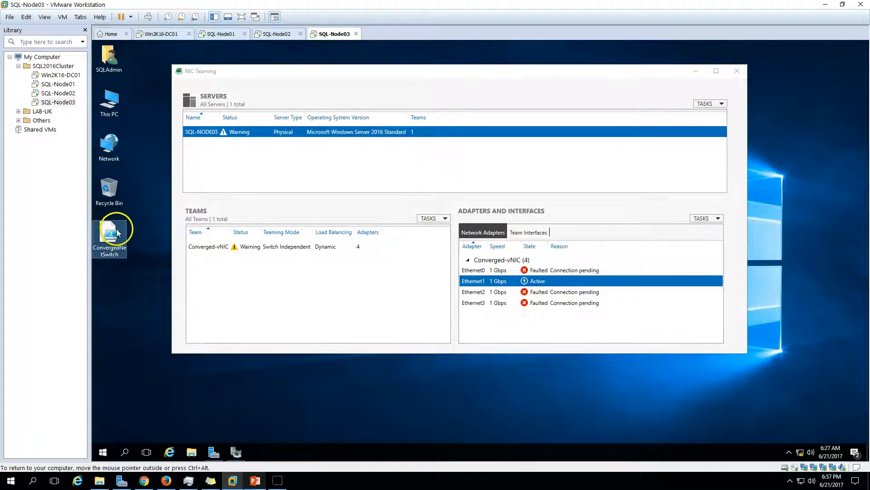
{"action": "left_click", "coordinate": [120, 357]}
{"action": "left_click", "coordinate": [103, 453]}
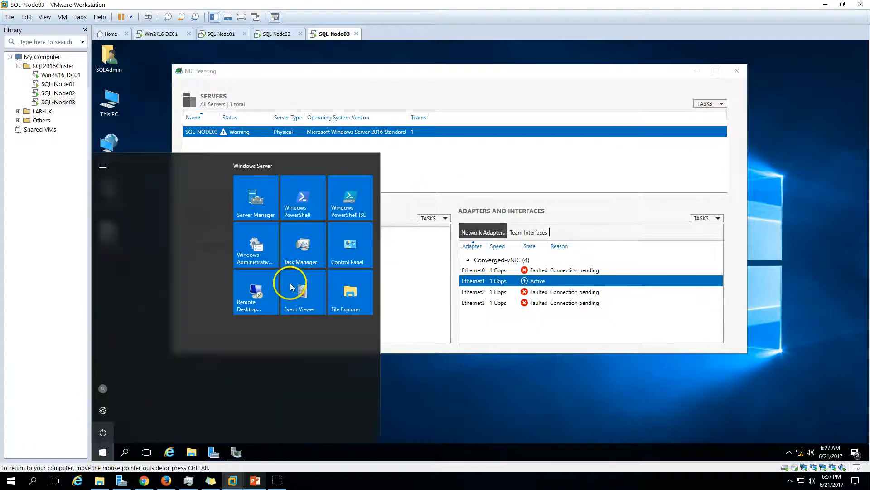
{"action": "right_click", "coordinate": [356, 182]}
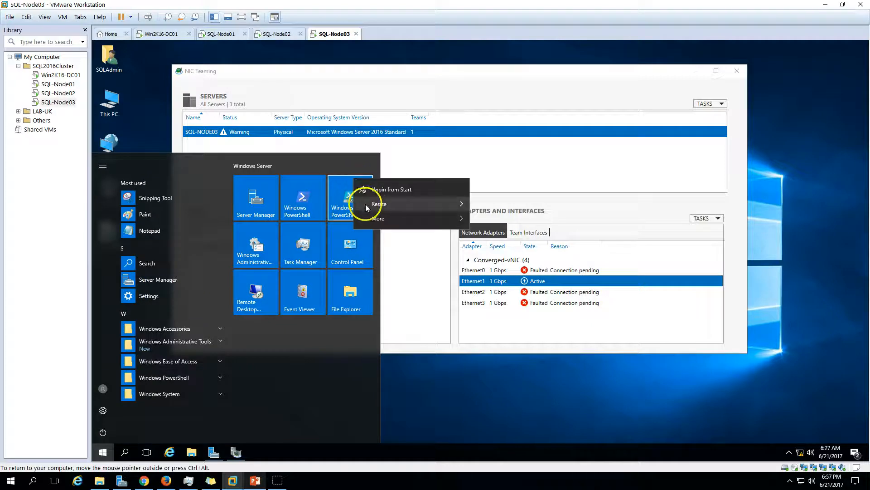
{"action": "mouse_move", "coordinate": [431, 219]}
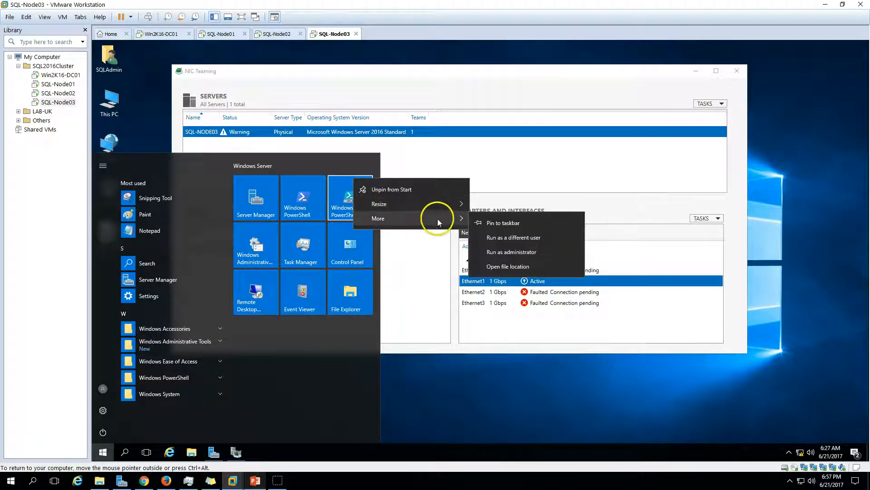
{"action": "left_click", "coordinate": [502, 252]}
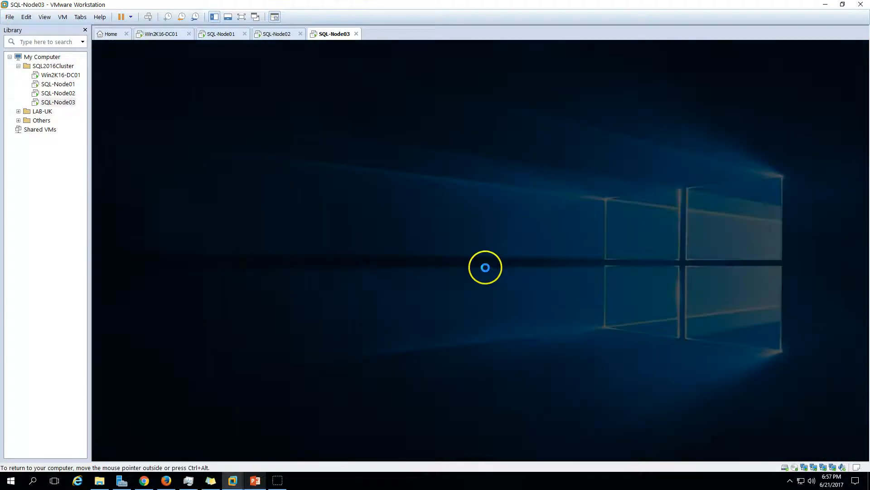
{"action": "left_click", "coordinate": [435, 307]}
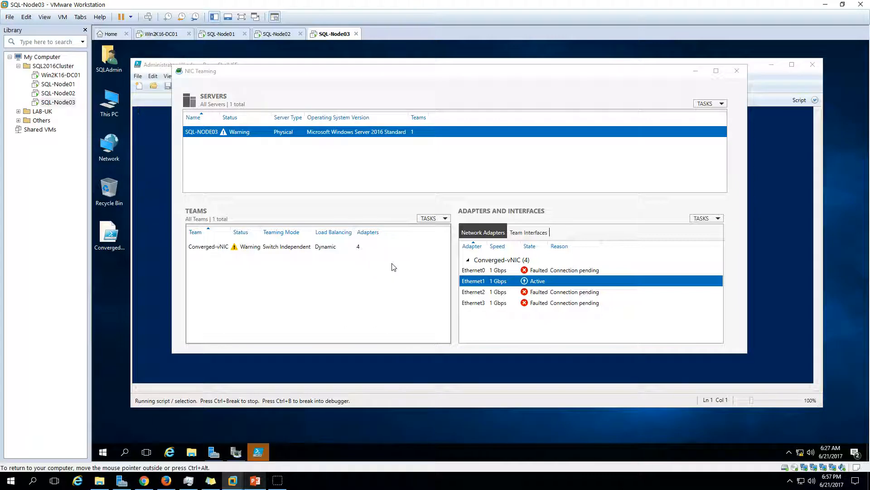
- Confirm all four Converged-vNIC team adapters show Active, then close NIC Teaming
{"action": "left_click", "coordinate": [480, 94]}
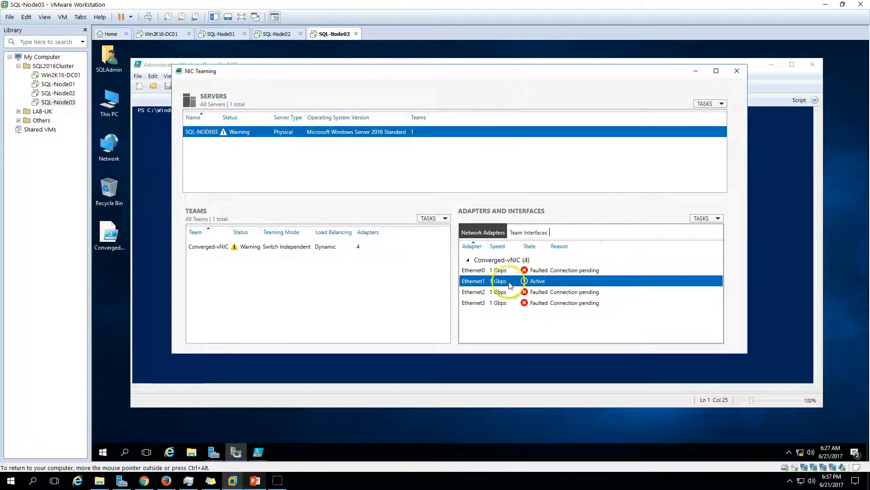
{"action": "left_click", "coordinate": [551, 292]}
{"action": "left_click", "coordinate": [550, 302]}
{"action": "left_click", "coordinate": [549, 292]}
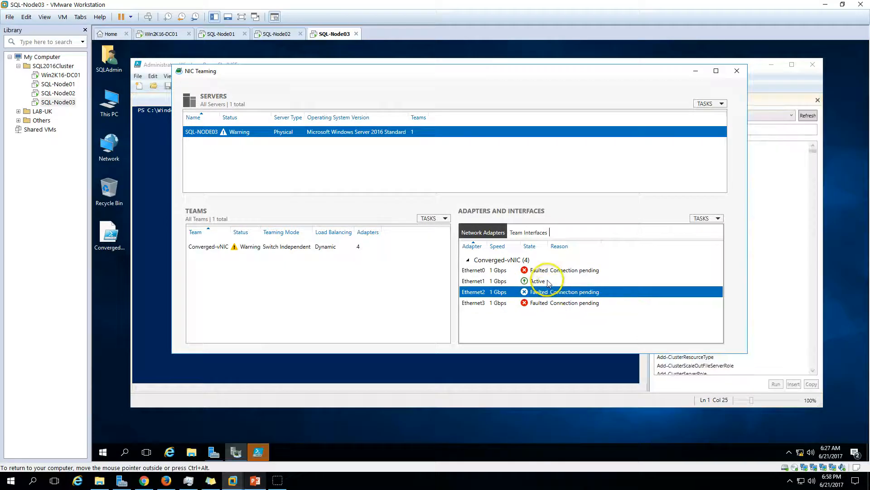
{"action": "left_click", "coordinate": [548, 271]}
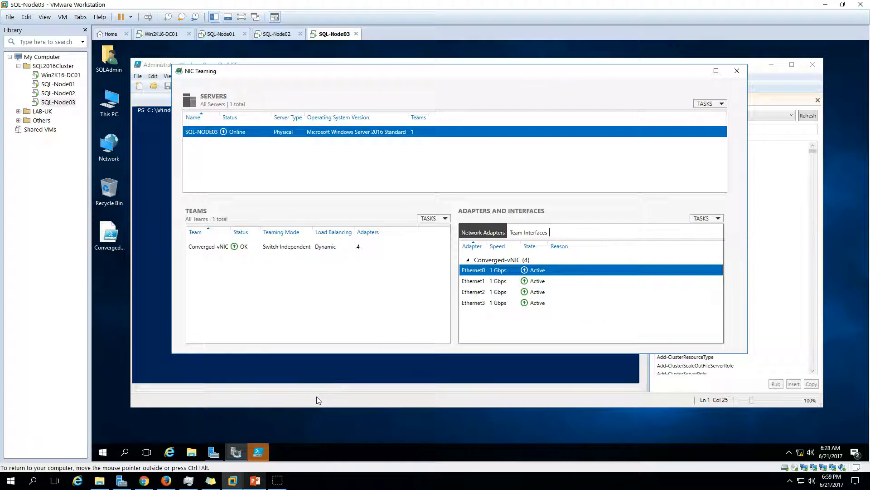
{"action": "left_click", "coordinate": [737, 71]}
- Load ConvergedNetSwitch.PS1 from the Desktop into the PowerShell ISE editor
{"action": "left_click", "coordinate": [154, 85]}
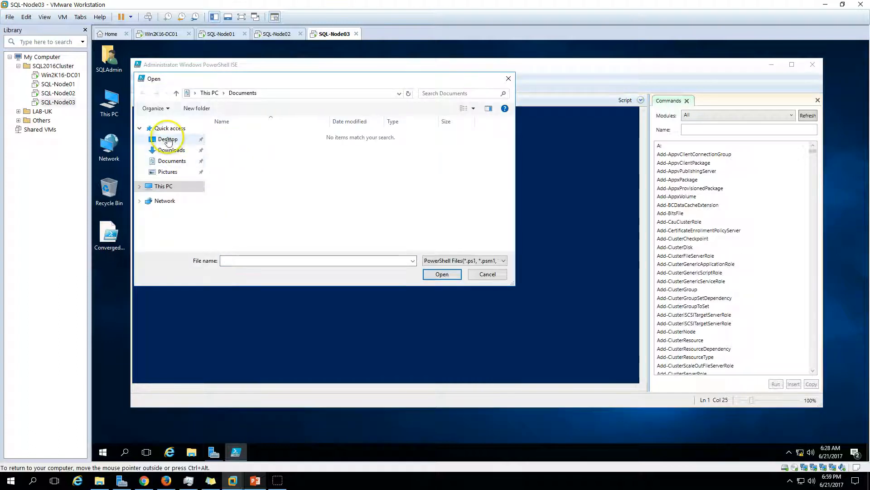
{"action": "left_click", "coordinate": [168, 139]}
{"action": "left_click", "coordinate": [256, 134]}
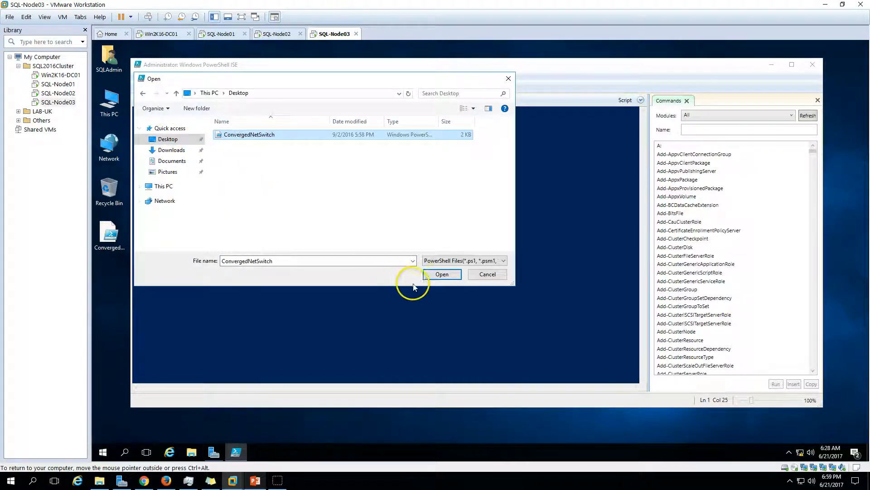
{"action": "left_click", "coordinate": [440, 275]}
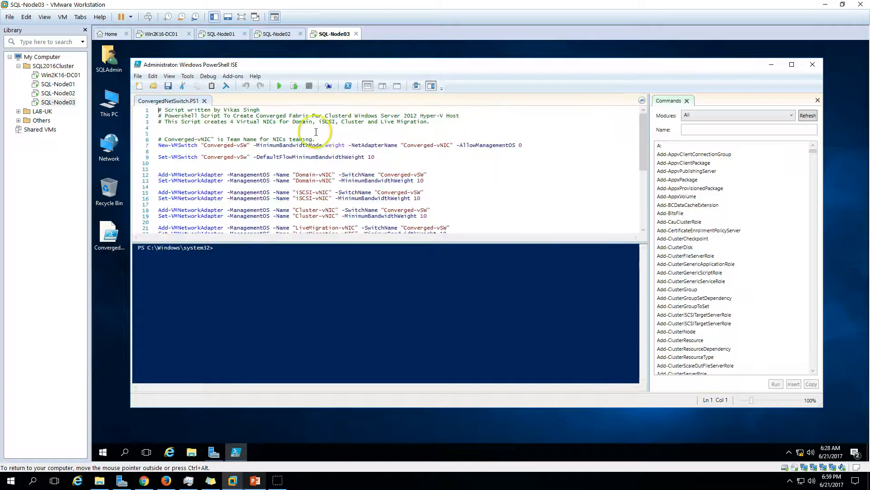
{"action": "right_click", "coordinate": [802, 453]}
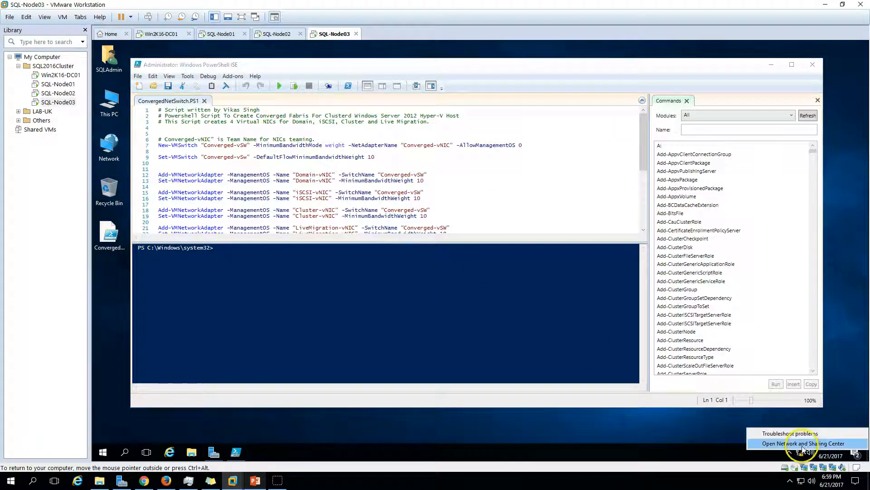
- Open adapter settings via the Network and Sharing Center and list connections in Details view
{"action": "left_click", "coordinate": [802, 444]}
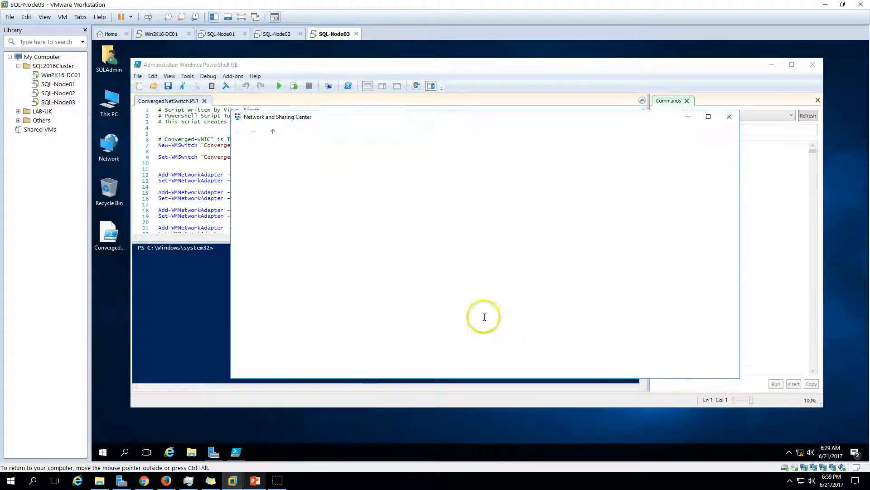
{"action": "left_click", "coordinate": [277, 167]}
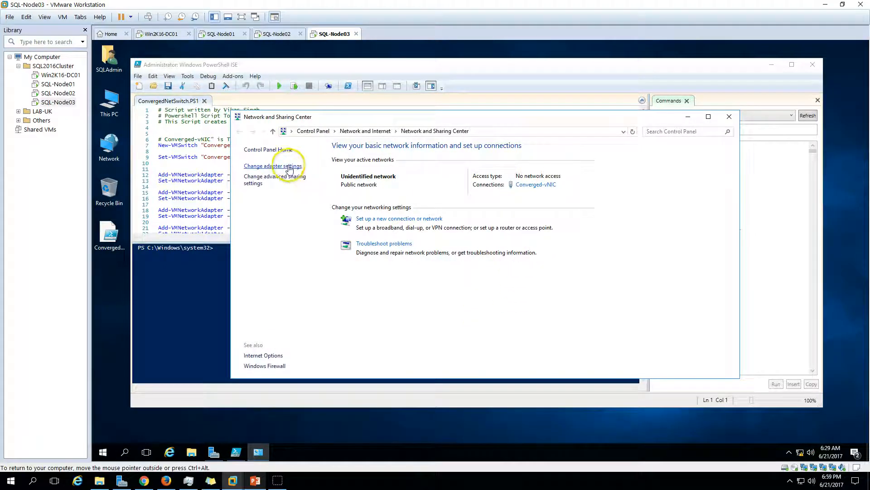
{"action": "left_click", "coordinate": [730, 117]}
{"action": "left_click", "coordinate": [699, 158]}
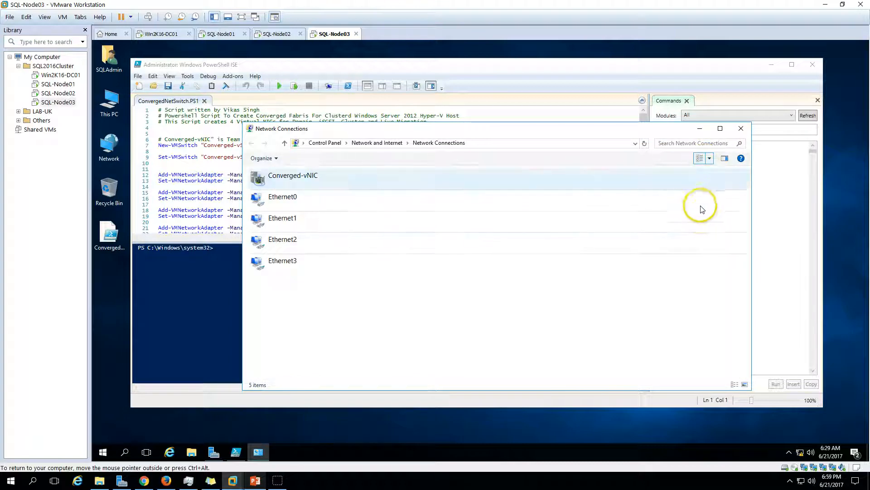
{"action": "left_click", "coordinate": [708, 158]}
{"action": "left_click", "coordinate": [731, 132]}
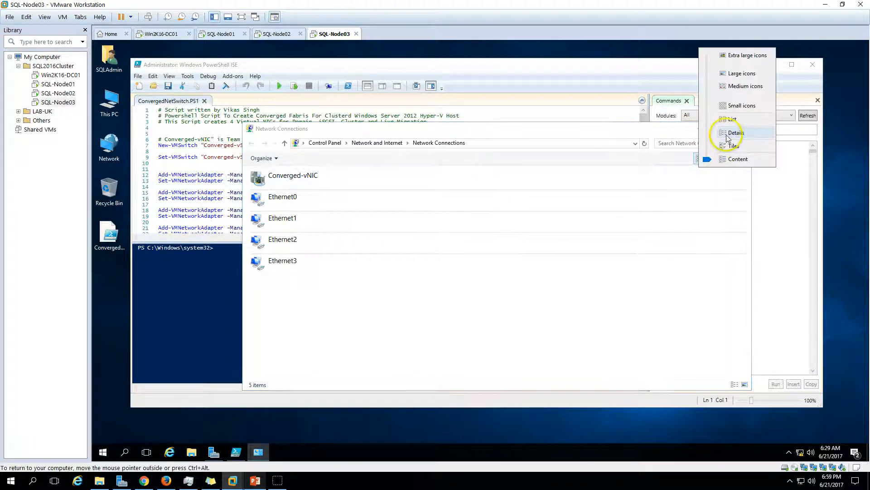
{"action": "left_click_drag", "start_coordinate": [638, 136], "coordinate": [744, 142]}
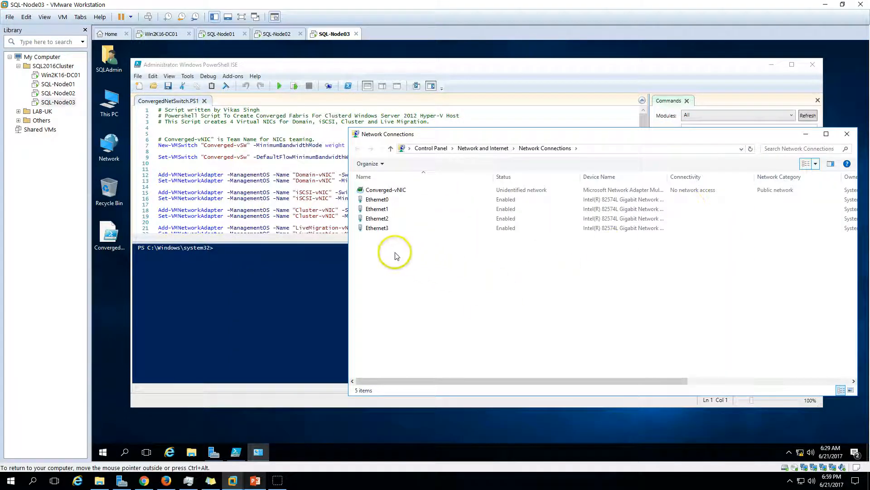
{"action": "left_click", "coordinate": [381, 199]}
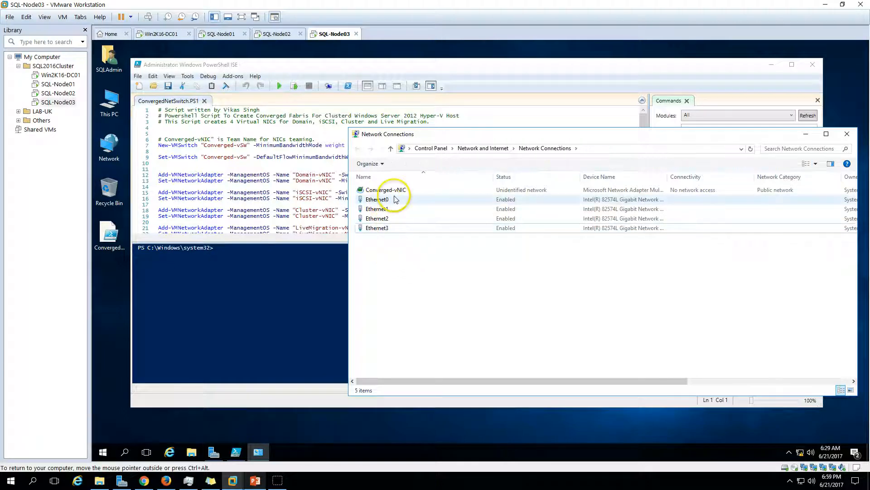
{"action": "left_click", "coordinate": [393, 190]}
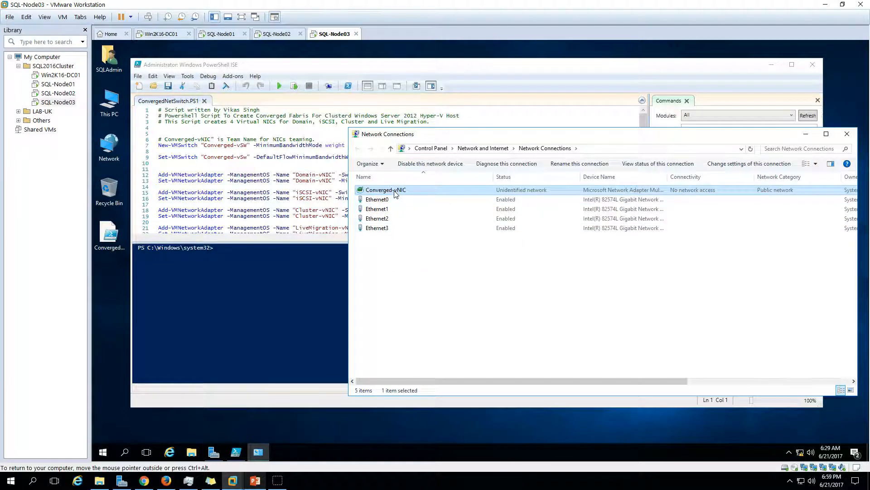
{"action": "left_click", "coordinate": [292, 64]}
- Run the ConvergedNetSwitch script and check the new vEthernet (Domain-vNIC) adapter and script output
{"action": "left_click", "coordinate": [279, 85]}
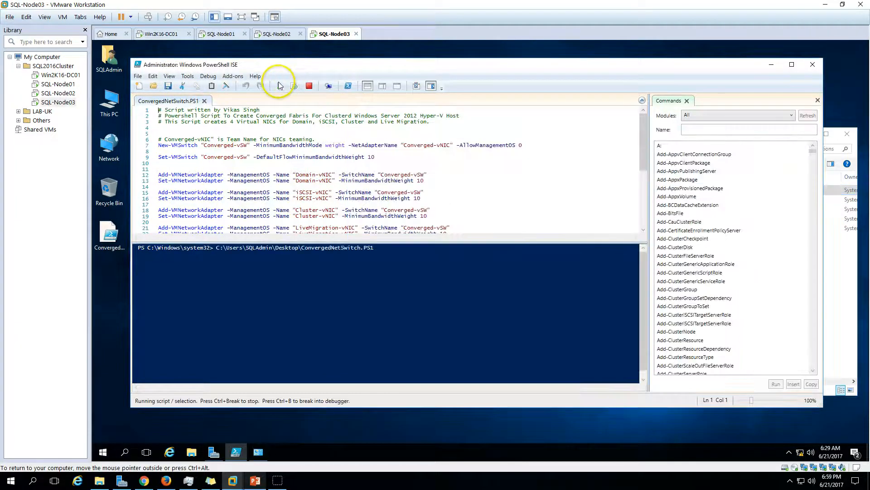
{"action": "left_click", "coordinate": [839, 276]}
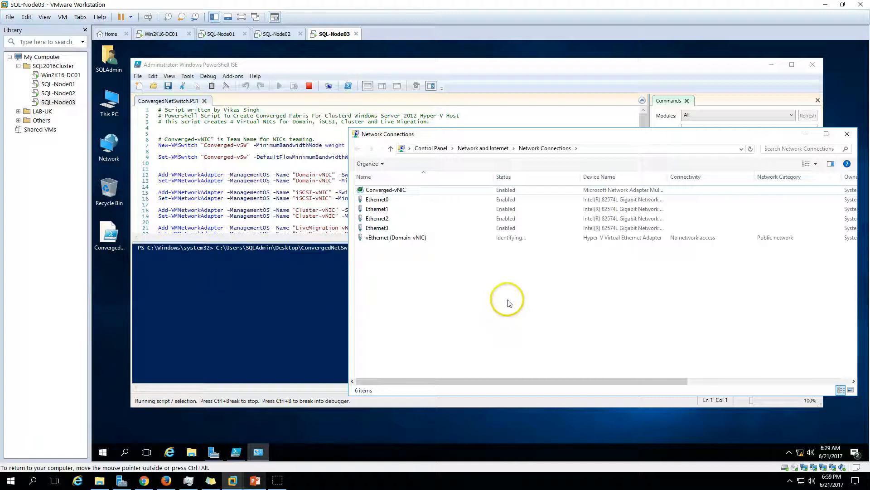
{"action": "left_click", "coordinate": [405, 239]}
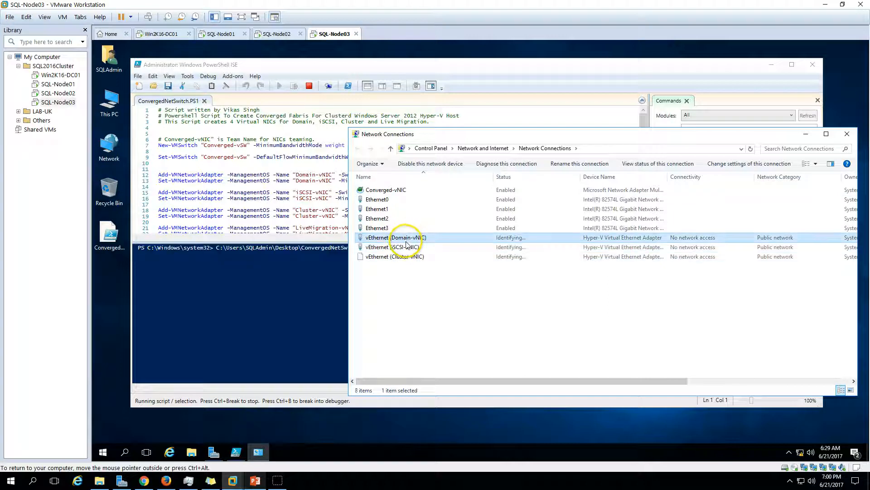
{"action": "left_click", "coordinate": [346, 64]}
{"action": "scroll", "coordinate": [312, 175], "scroll_direction": "down", "scroll_amount": 1}
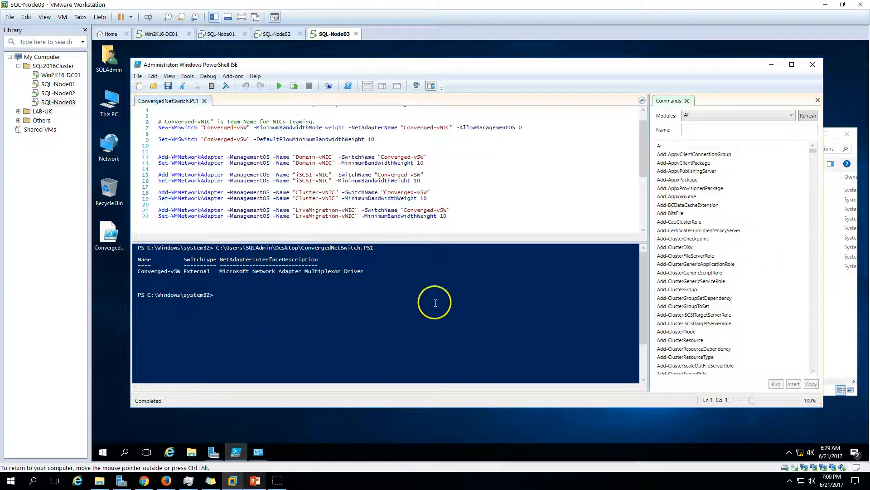
- Close PowerShell ISE and centre Network Connections showing the four new vEthernet adapters
{"action": "left_click", "coordinate": [837, 319]}
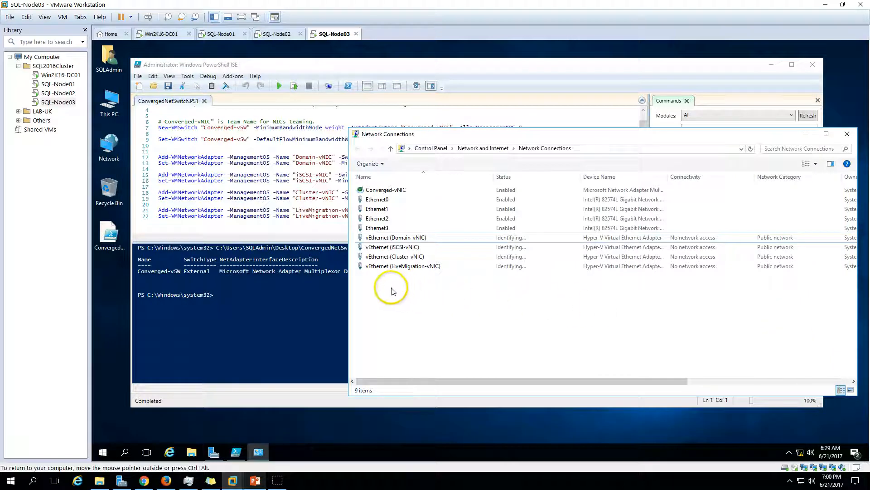
{"action": "left_click_drag", "start_coordinate": [391, 289], "coordinate": [393, 236]}
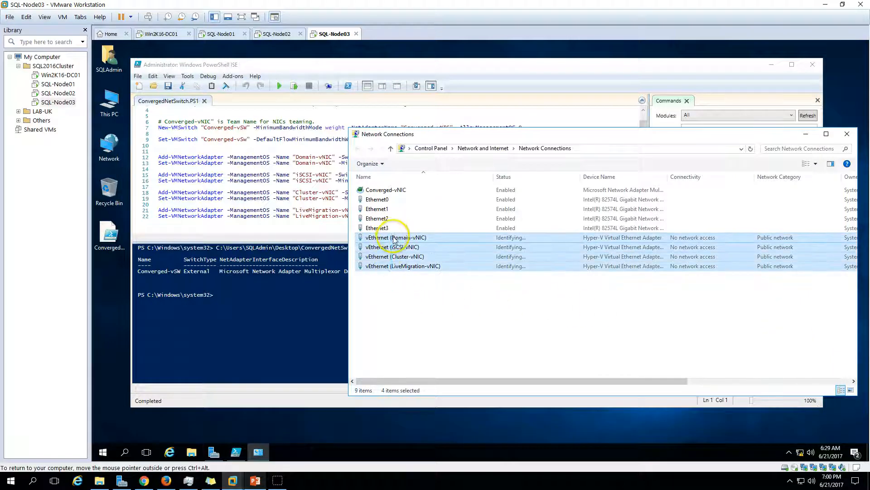
{"action": "left_click", "coordinate": [403, 288]}
{"action": "left_click", "coordinate": [813, 64]}
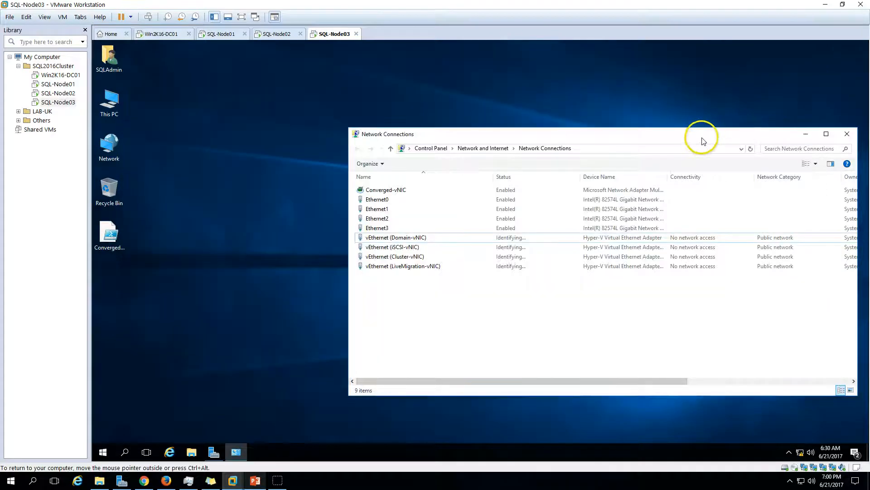
{"action": "left_click_drag", "start_coordinate": [700, 133], "coordinate": [610, 119]}
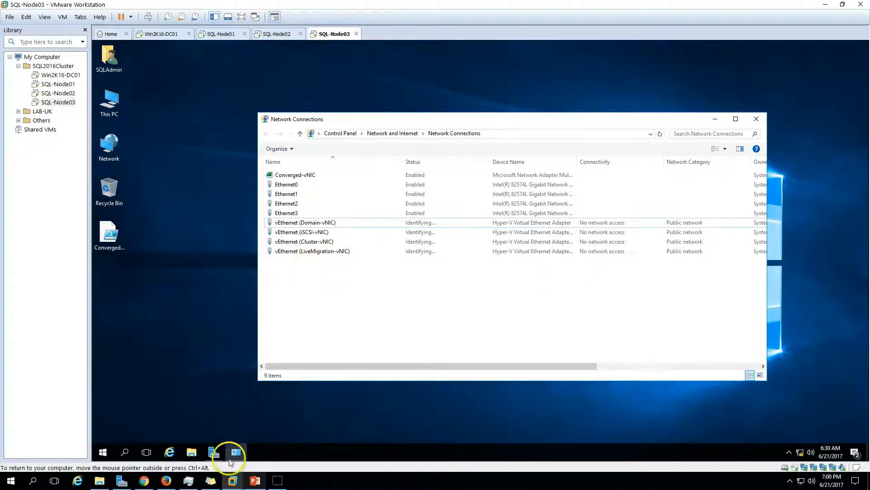
{"action": "left_click", "coordinate": [255, 480]}
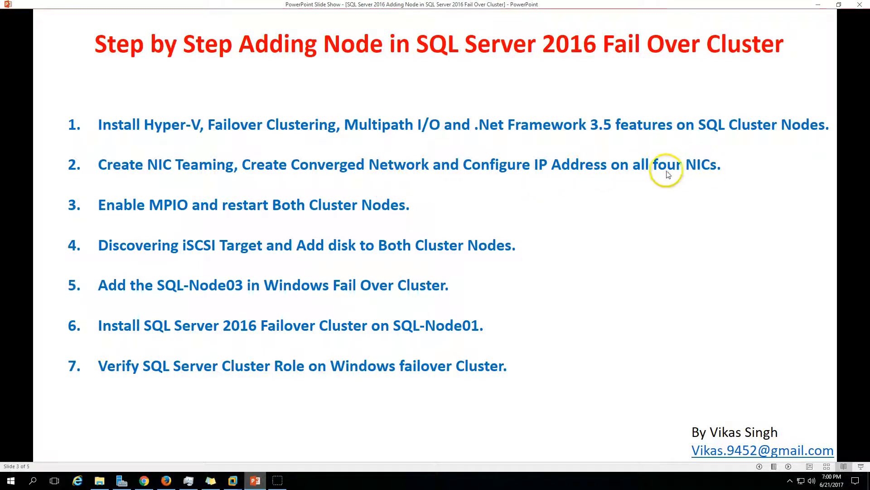
- Advance the slide show to slide 4, the cluster nodes' IP address table
{"action": "left_click", "coordinate": [789, 466]}
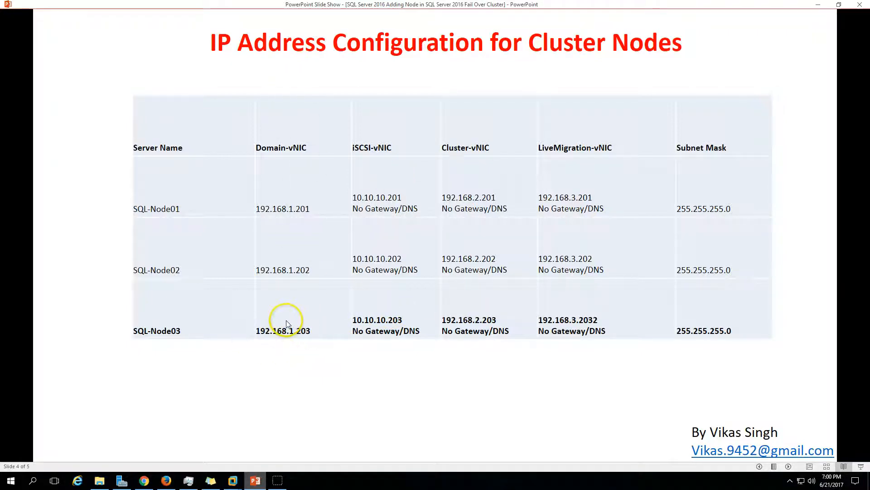
{"action": "left_click", "coordinate": [254, 484]}
- Disable IPv6 on vEthernet (Domain-vNIC); set IPv4 192.168.1.203, mask 255.255.255.0, DNS 192.168.1.254
{"action": "left_click", "coordinate": [321, 222]}
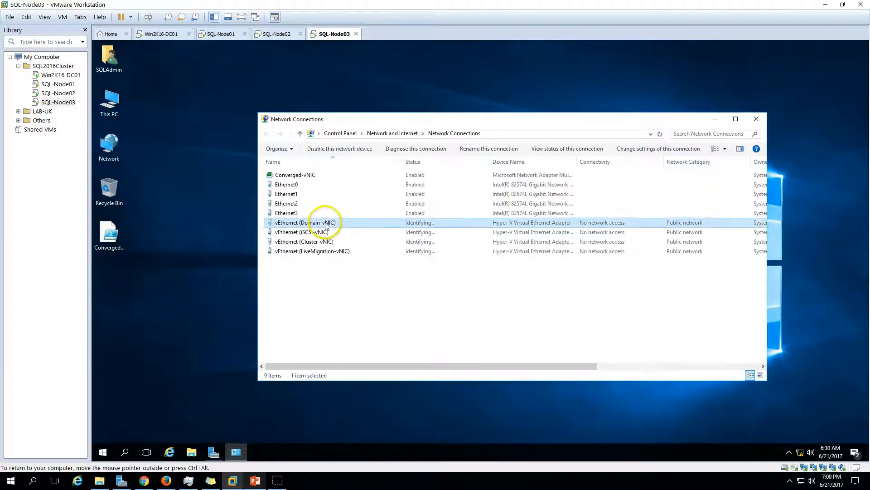
{"action": "double_click", "coordinate": [326, 224]}
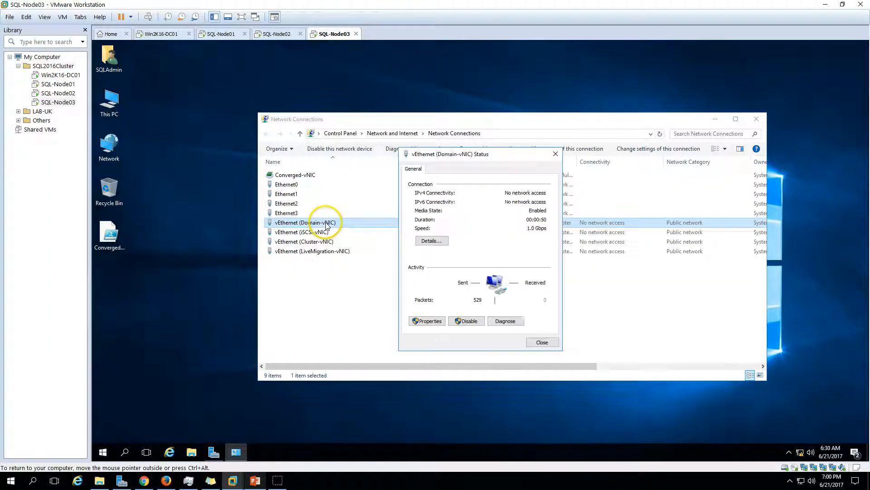
{"action": "left_click", "coordinate": [428, 321]}
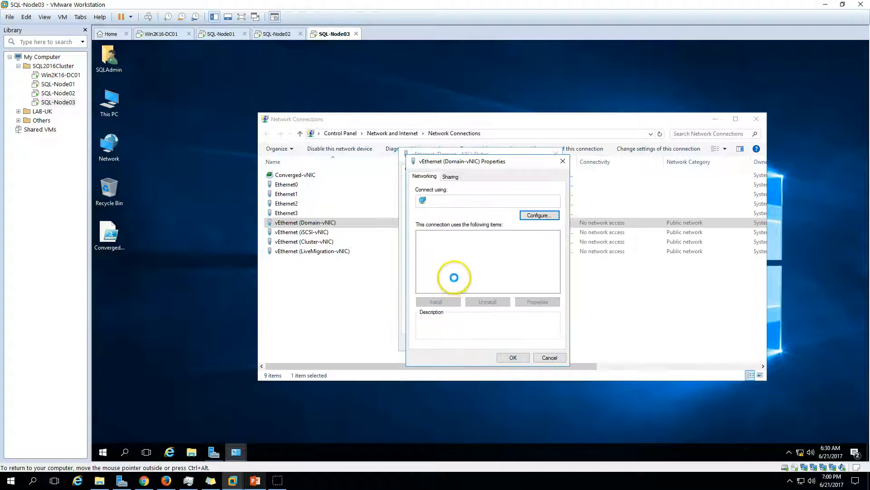
{"action": "left_click", "coordinate": [422, 281]}
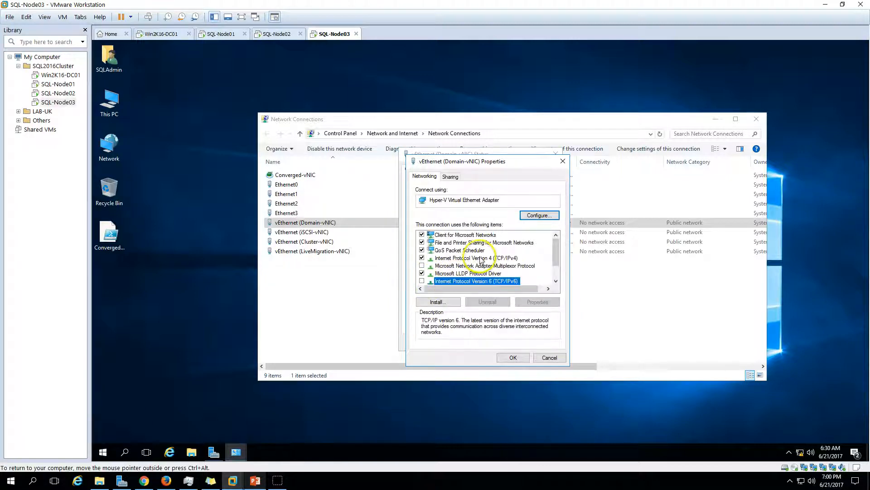
{"action": "left_click", "coordinate": [485, 258]}
{"action": "left_click", "coordinate": [542, 302]}
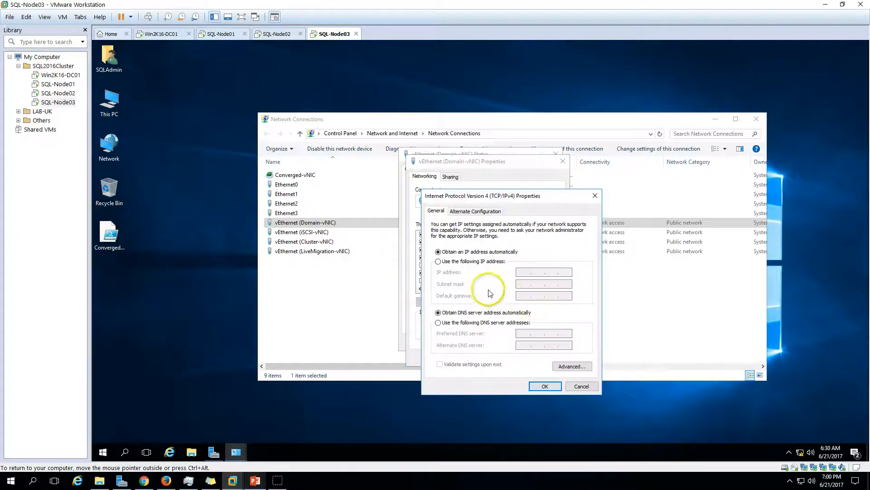
{"action": "left_click", "coordinate": [472, 261]}
{"action": "left_click", "coordinate": [522, 272]}
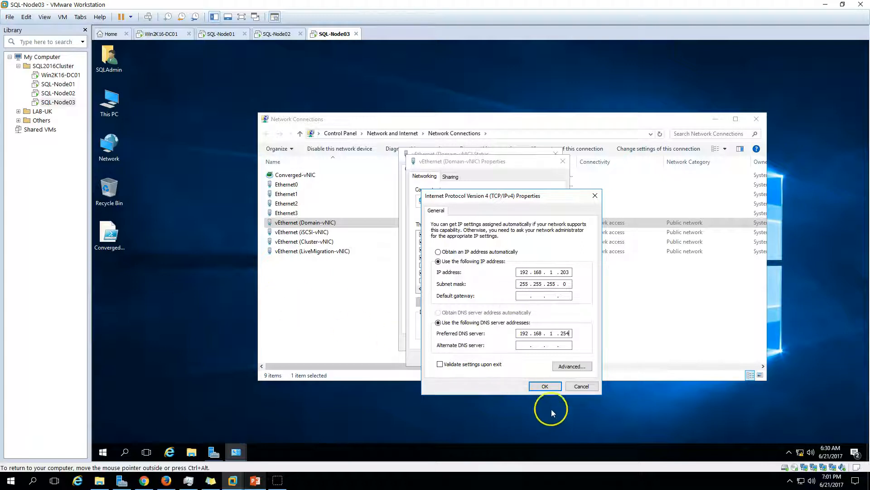
{"action": "left_click", "coordinate": [550, 389]}
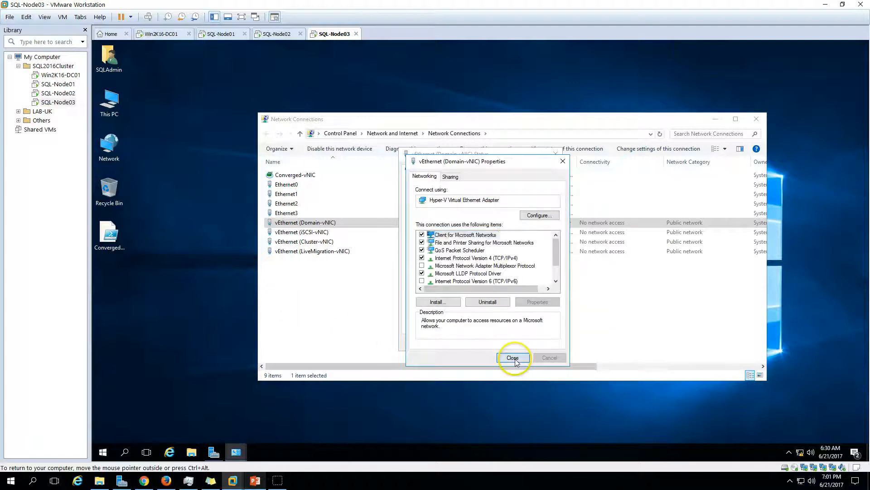
{"action": "left_click", "coordinate": [511, 355]}
- Give vEthernet (iSCSI-vNIC) static IPv4 10.10.10.203, mask 255.255.255.0, with IPv6 unticked
{"action": "left_click", "coordinate": [558, 343]}
{"action": "double_click", "coordinate": [308, 232]}
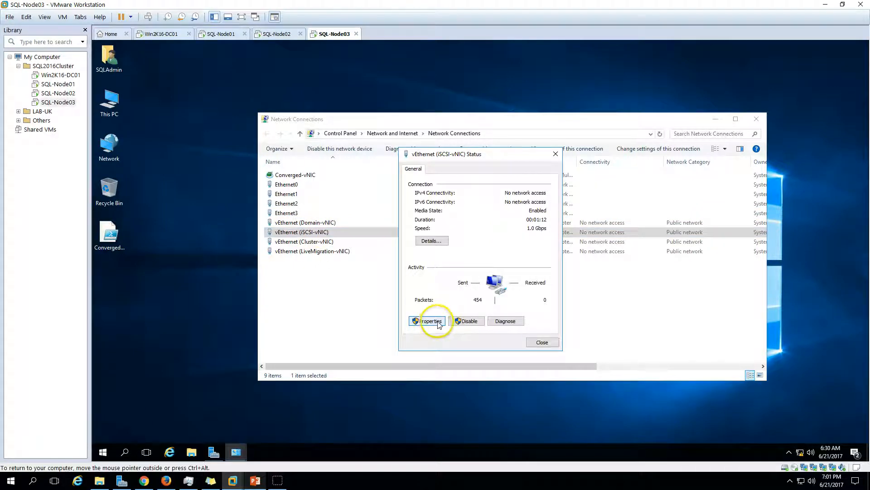
{"action": "left_click", "coordinate": [429, 321]}
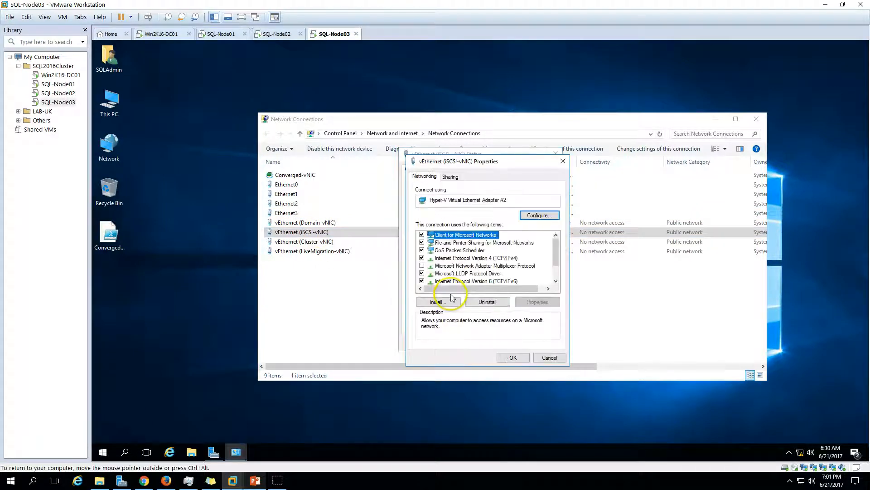
{"action": "left_click", "coordinate": [422, 281]}
{"action": "left_click", "coordinate": [499, 257]}
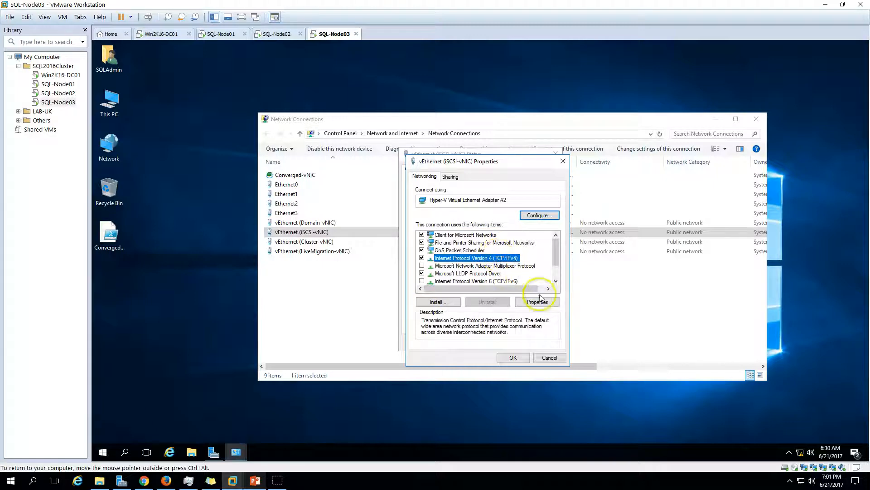
{"action": "left_click", "coordinate": [538, 302]}
{"action": "left_click", "coordinate": [522, 262]}
{"action": "left_click", "coordinate": [528, 274]}
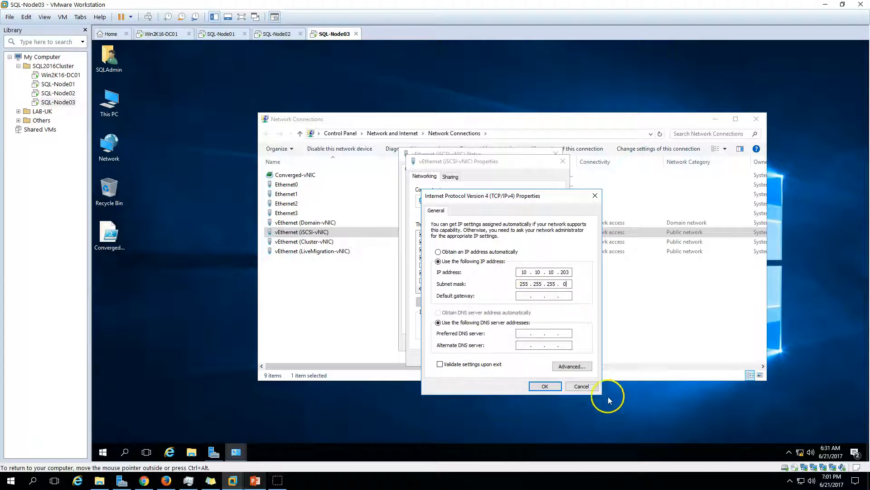
{"action": "left_click", "coordinate": [545, 387]}
- Close the iSCSI-vNIC dialogs, open Cluster-vNIC's adapter properties, and check the planned IP table slide
{"action": "left_click", "coordinate": [511, 357]}
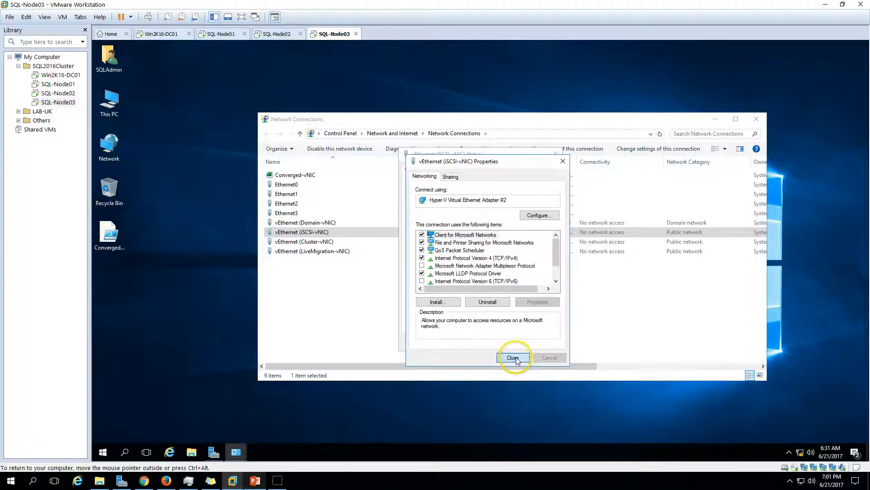
{"action": "left_click", "coordinate": [543, 342]}
{"action": "left_click", "coordinate": [320, 243]}
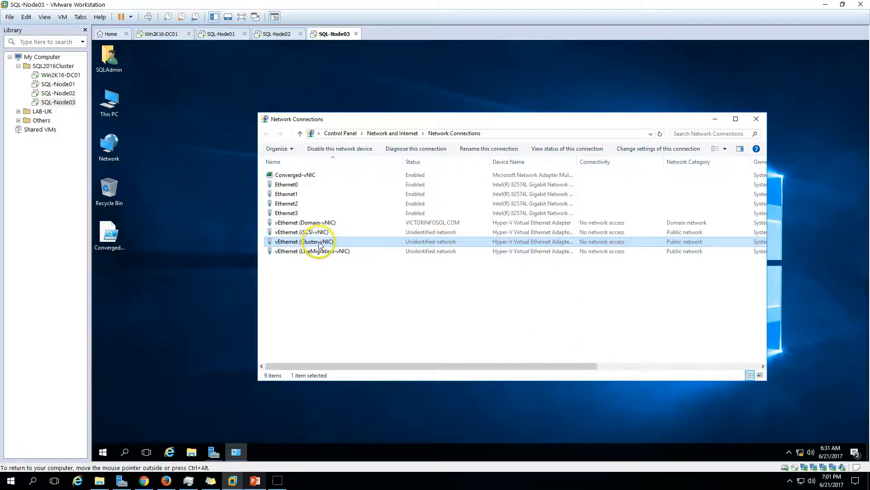
{"action": "double_click", "coordinate": [319, 243]}
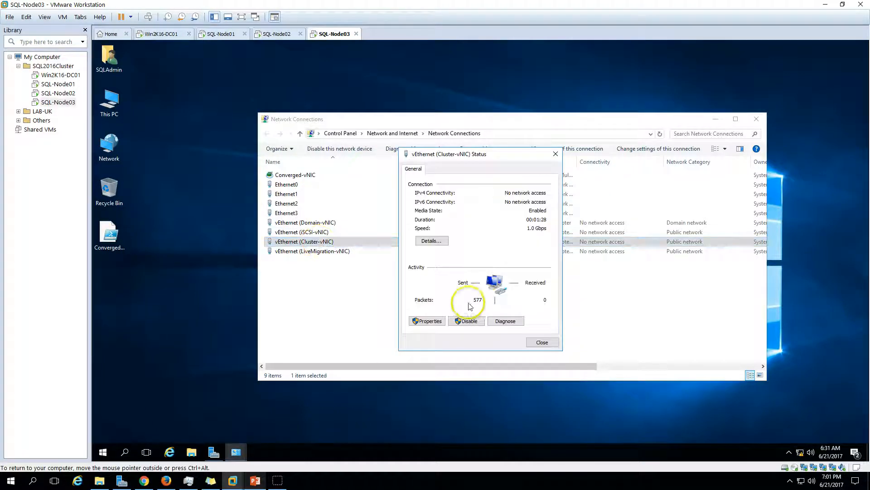
{"action": "left_click", "coordinate": [428, 321]}
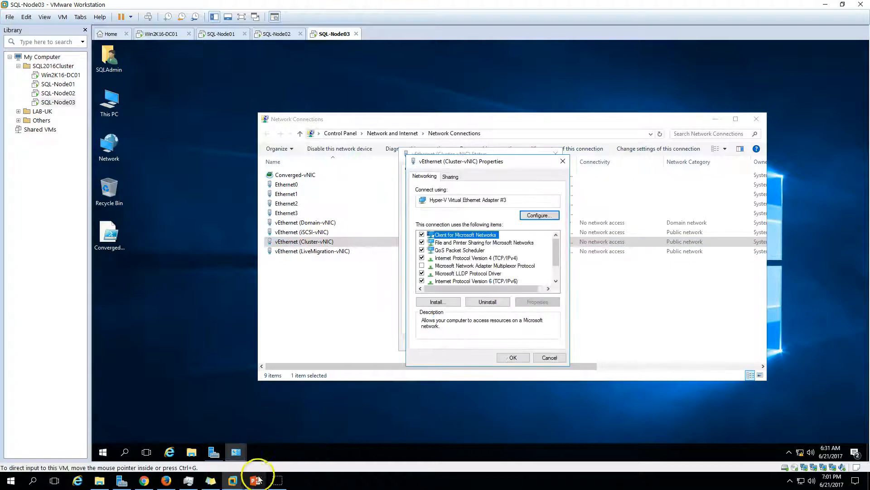
{"action": "left_click", "coordinate": [255, 480]}
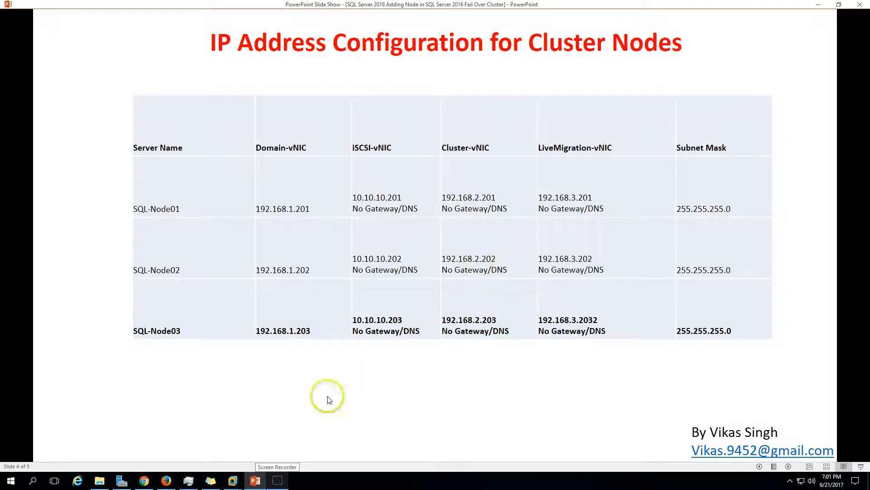
{"action": "left_click", "coordinate": [256, 480]}
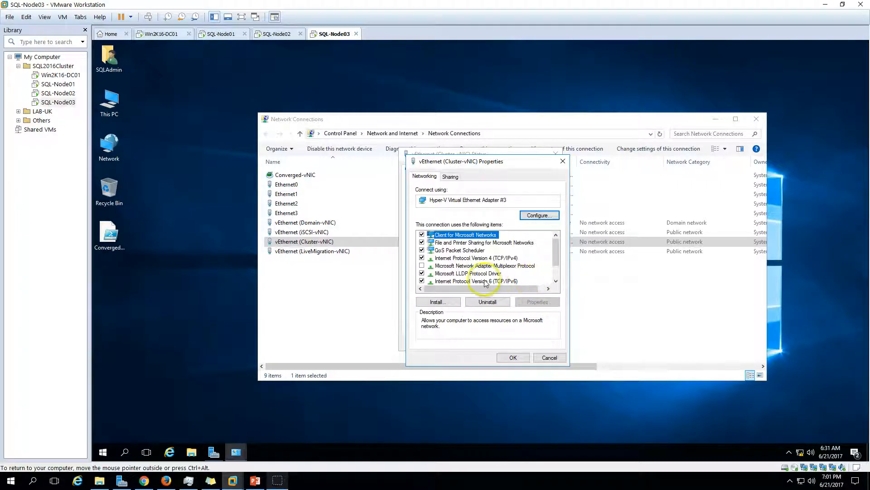
- Set Cluster-vNIC to static 192.168.2.203, mask 255.255.255.0, with IPv6 disabled
{"action": "left_click", "coordinate": [422, 281]}
{"action": "left_click", "coordinate": [494, 258]}
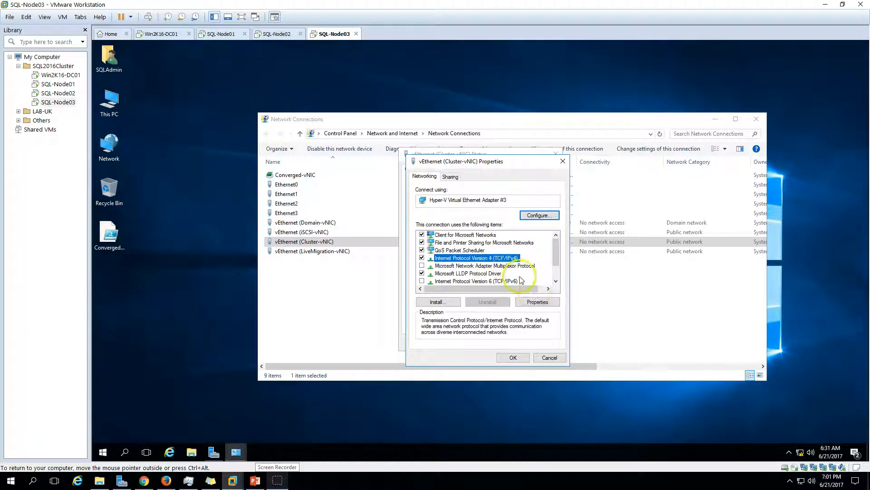
{"action": "left_click", "coordinate": [537, 302]}
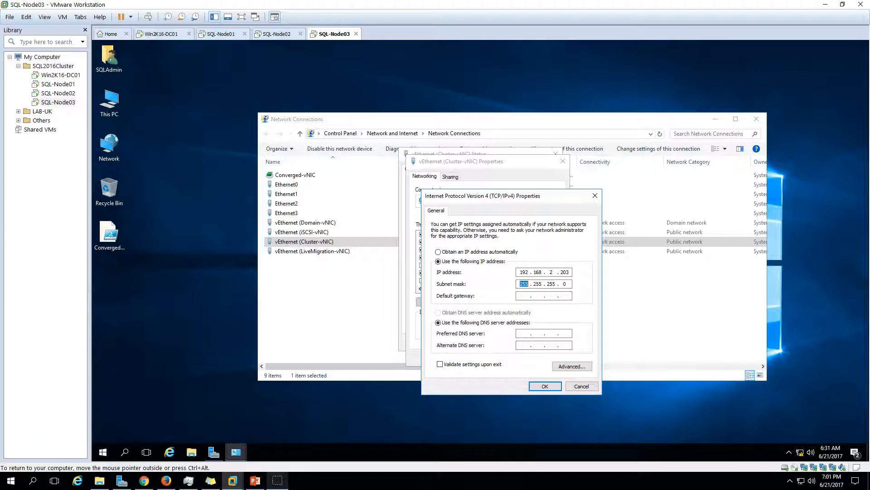
{"action": "left_click", "coordinate": [545, 386]}
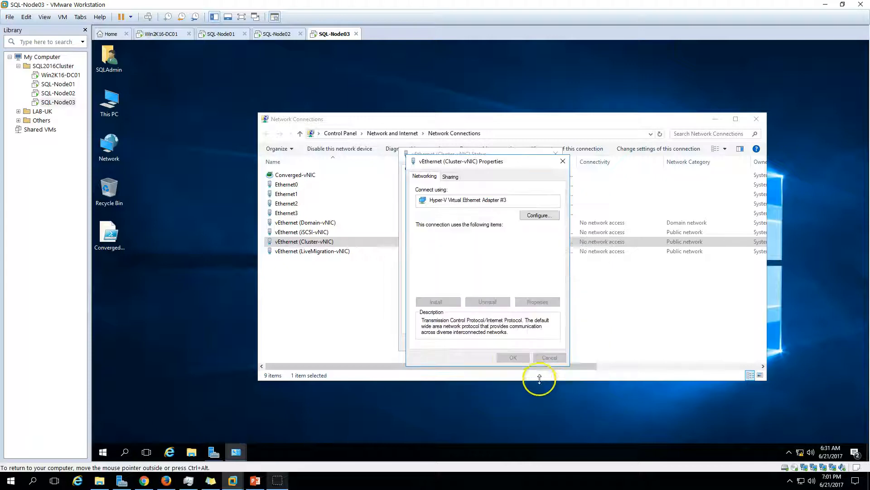
{"action": "left_click", "coordinate": [505, 409]}
{"action": "left_click", "coordinate": [542, 342]}
{"action": "double_click", "coordinate": [335, 253]}
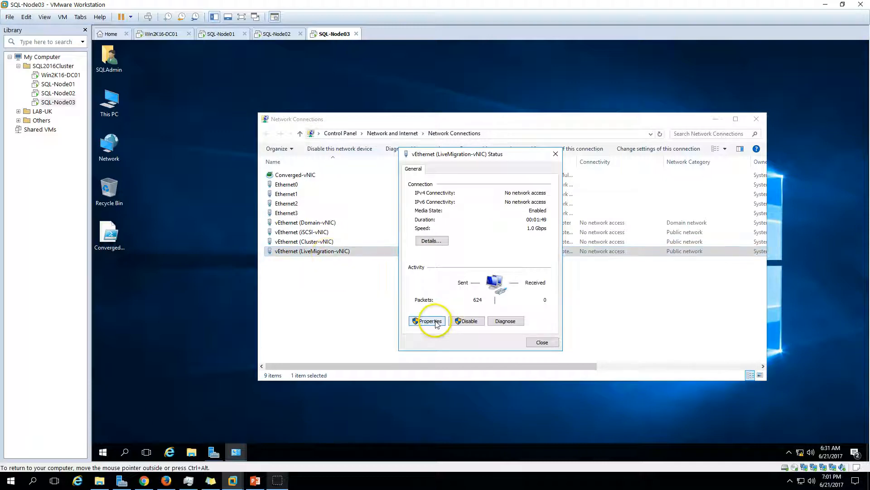
- Set LiveMigration-vNIC to static 192.168.3.203, mask 255.255.255.0, IPv6 off, and close Network Connections
{"action": "left_click", "coordinate": [431, 321]}
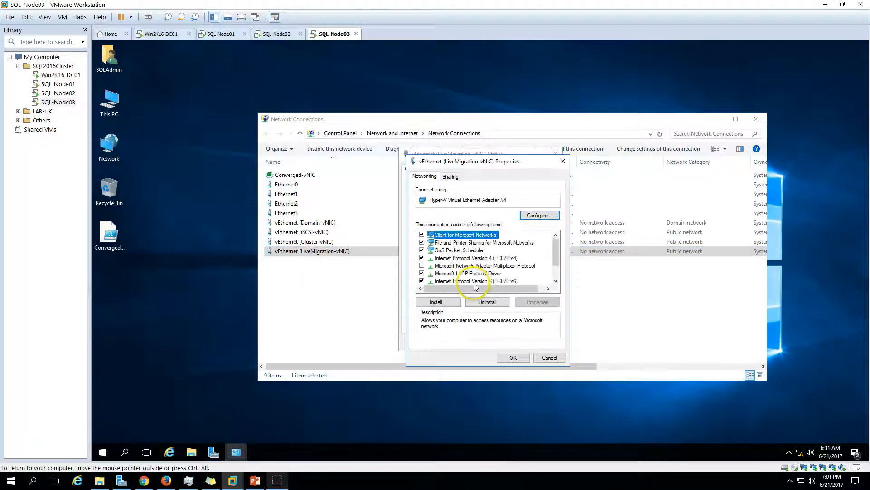
{"action": "left_click", "coordinate": [435, 281]}
{"action": "left_click", "coordinate": [471, 257]}
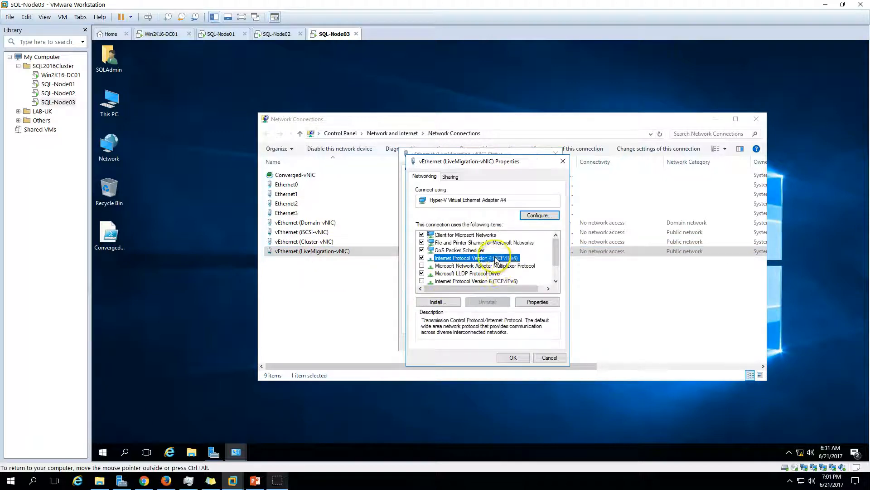
{"action": "left_click", "coordinate": [537, 302]}
{"action": "left_click", "coordinate": [467, 261]}
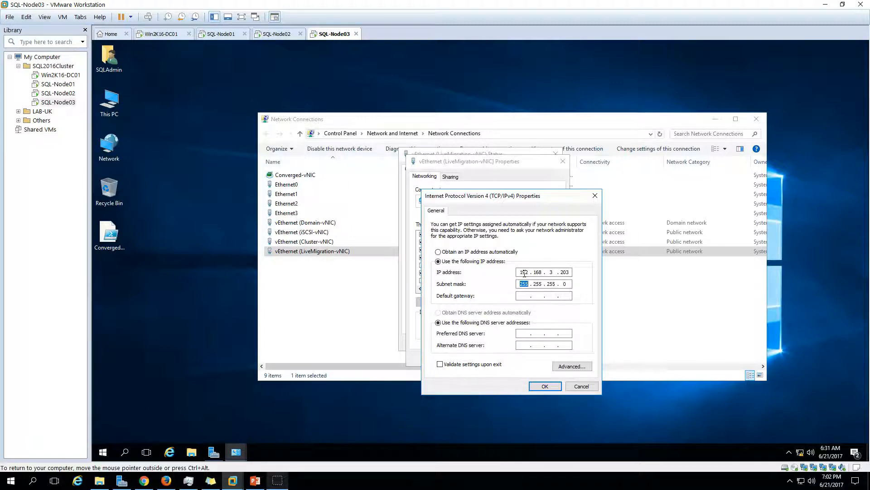
{"action": "left_click", "coordinate": [544, 387]}
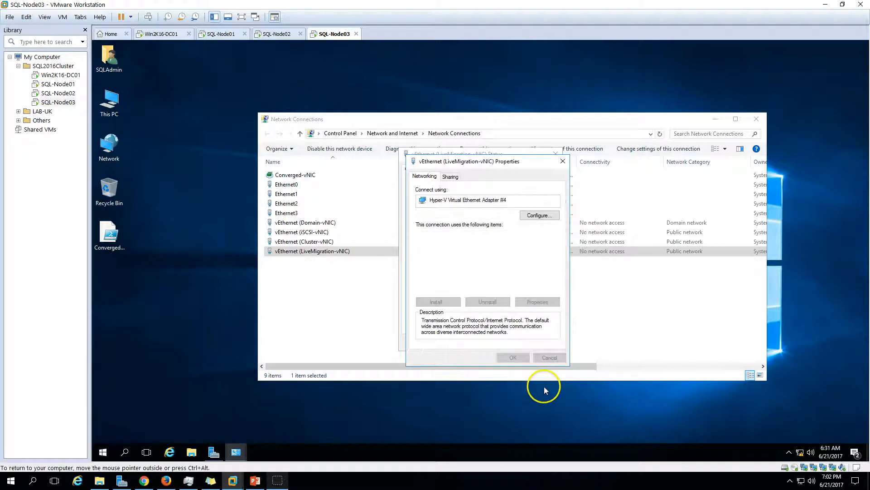
{"action": "left_click", "coordinate": [514, 358]}
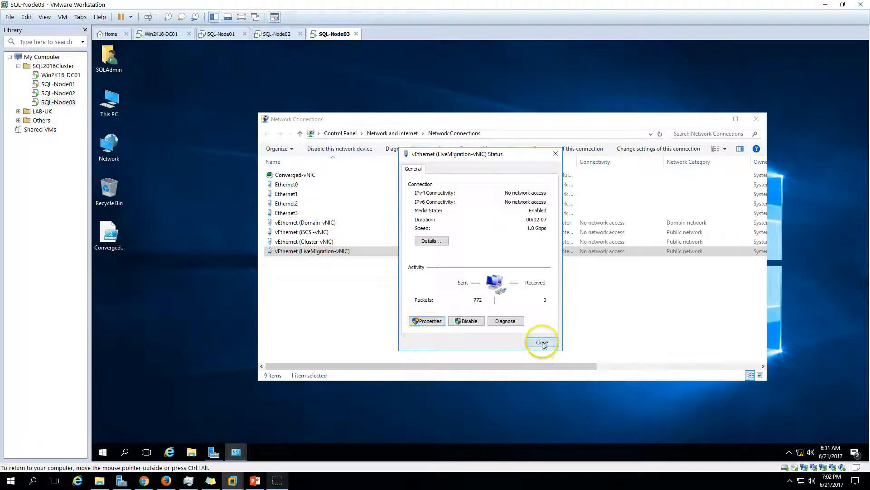
{"action": "left_click", "coordinate": [542, 346]}
{"action": "left_click", "coordinate": [763, 121]}
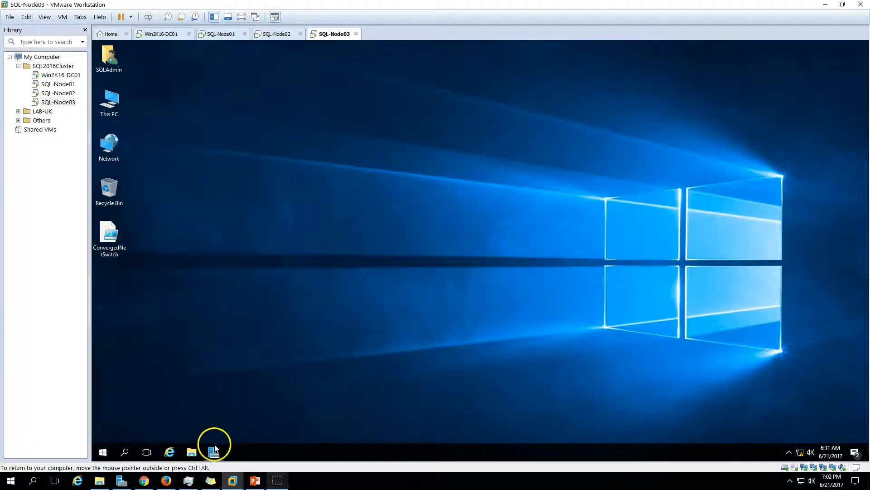
- Open Server Manager and compare SQL-Node03's local server IP addresses with SQL-Node02's
{"action": "left_click", "coordinate": [214, 451]}
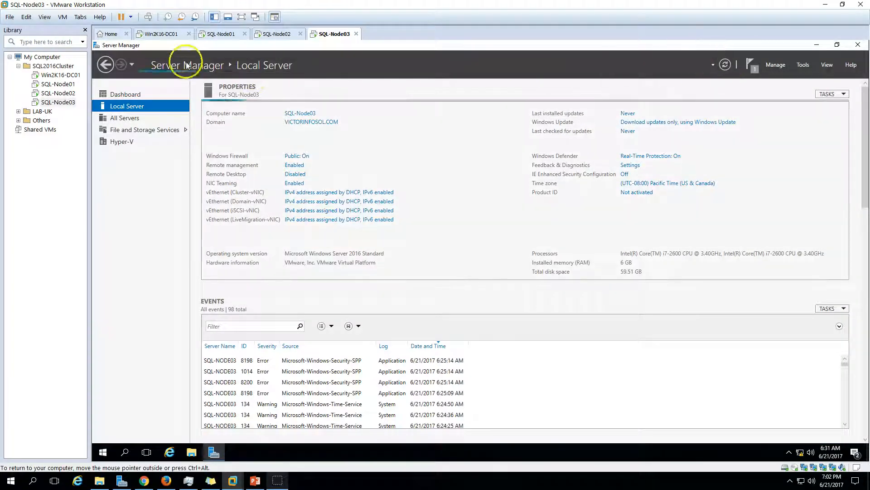
{"action": "left_click", "coordinate": [274, 34]}
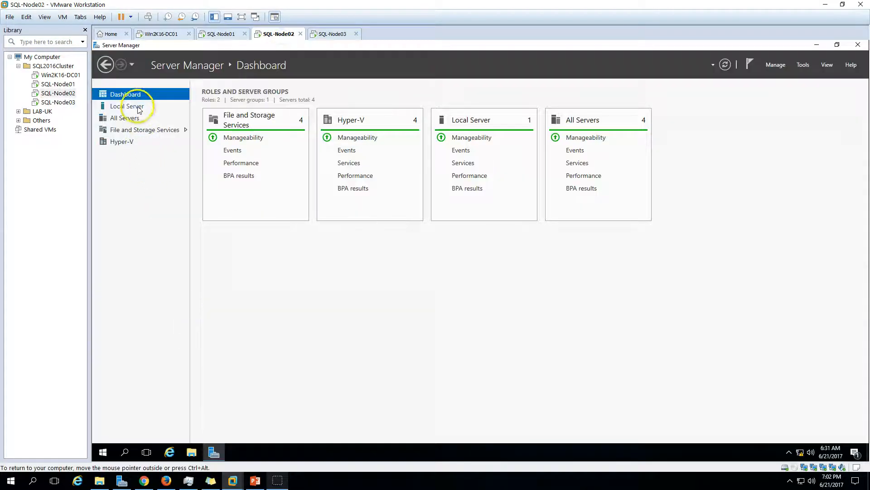
{"action": "left_click", "coordinate": [139, 110]}
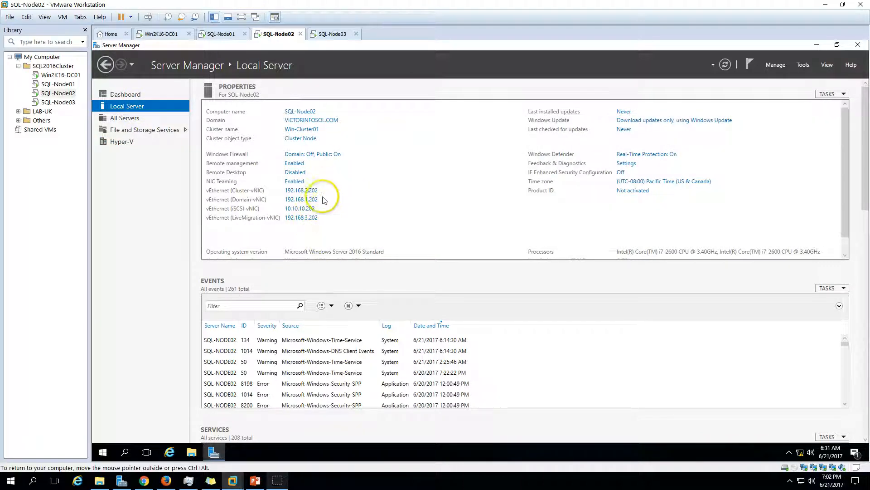
{"action": "left_click", "coordinate": [331, 34]}
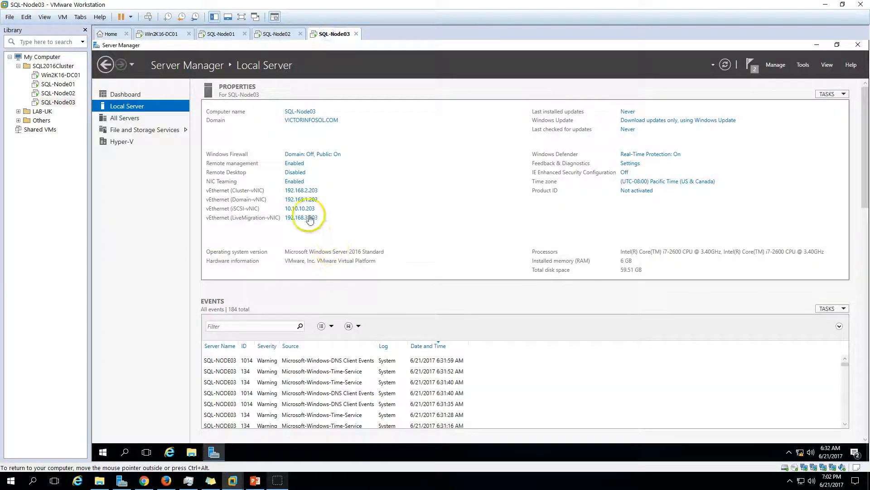
{"action": "left_click", "coordinate": [138, 95]}
- Review the step list on the presentation slides, then return to the VM
{"action": "left_click", "coordinate": [255, 480]}
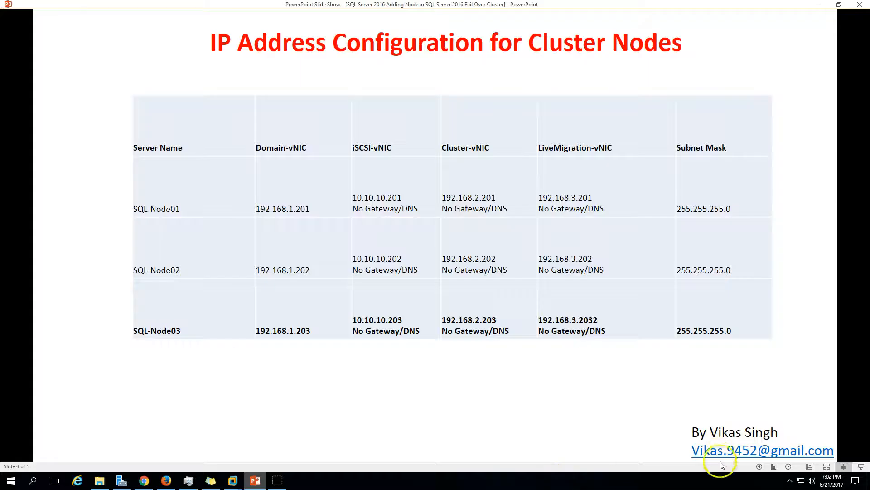
{"action": "left_click", "coordinate": [759, 466]}
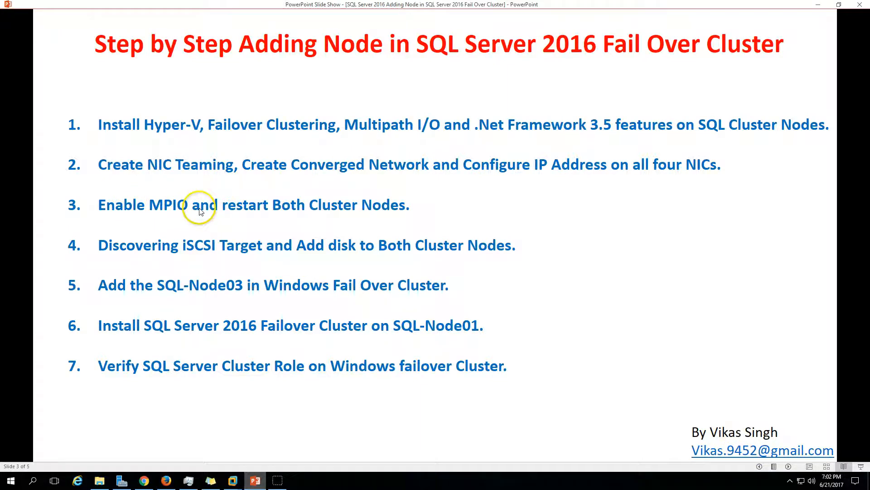
{"action": "left_click", "coordinate": [257, 481]}
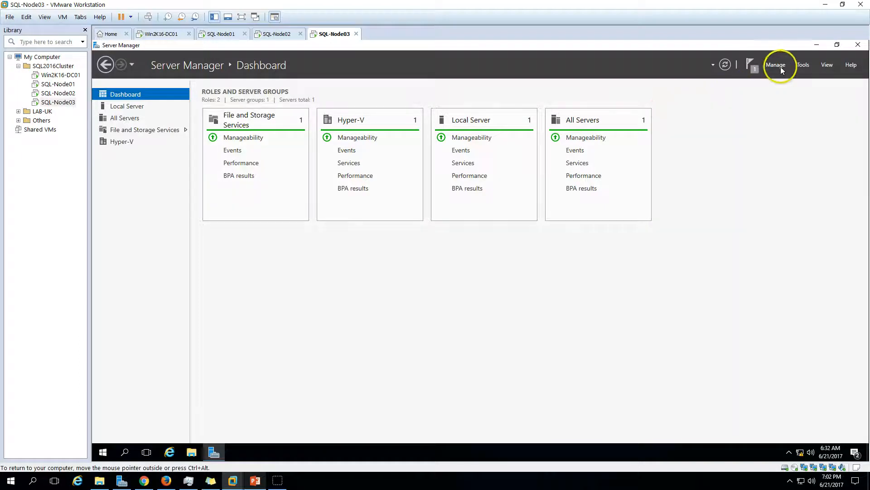
- Add MPIO multipath support for iSCSI devices and accept restarting SQL-Node03
{"action": "left_click", "coordinate": [807, 66]}
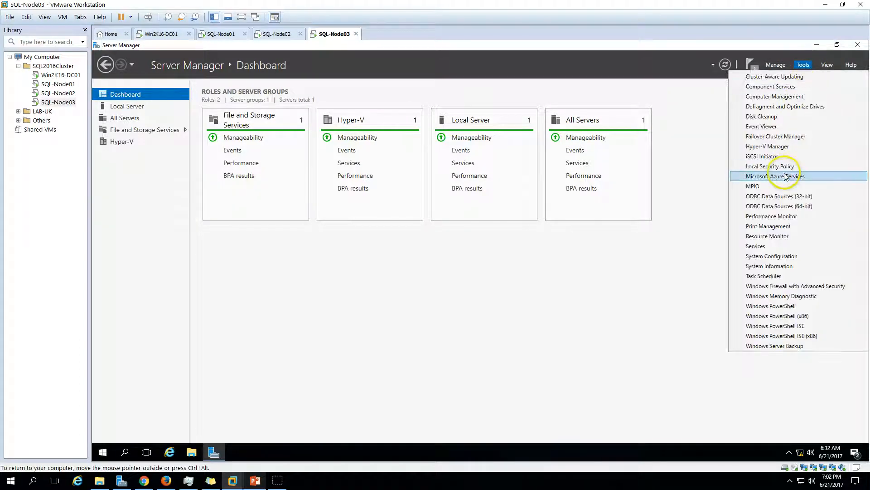
{"action": "left_click", "coordinate": [773, 183]}
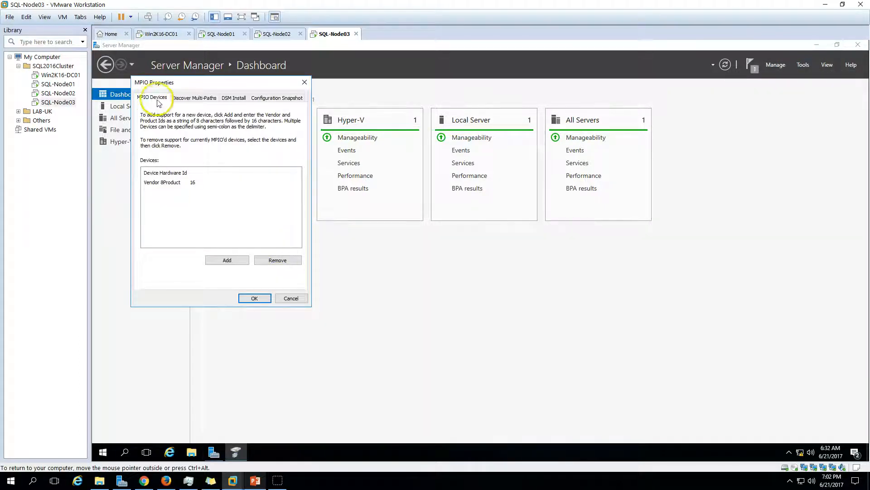
{"action": "left_click", "coordinate": [210, 98]}
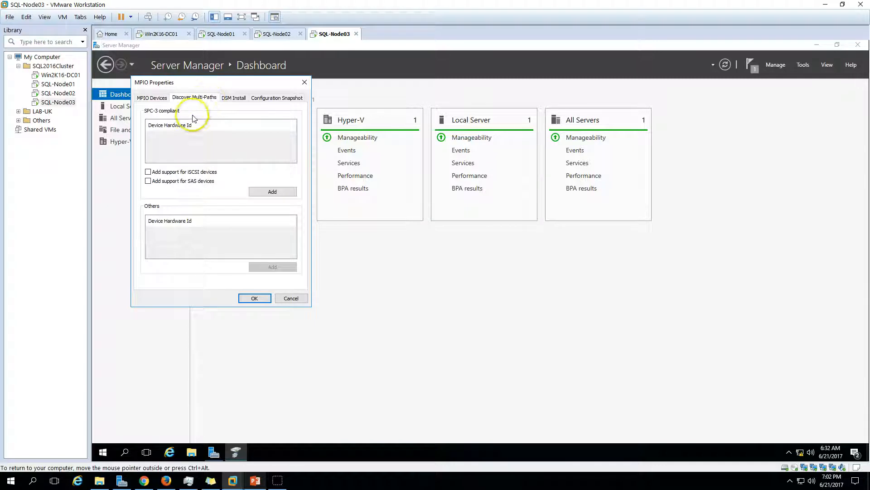
{"action": "left_click", "coordinate": [155, 174]}
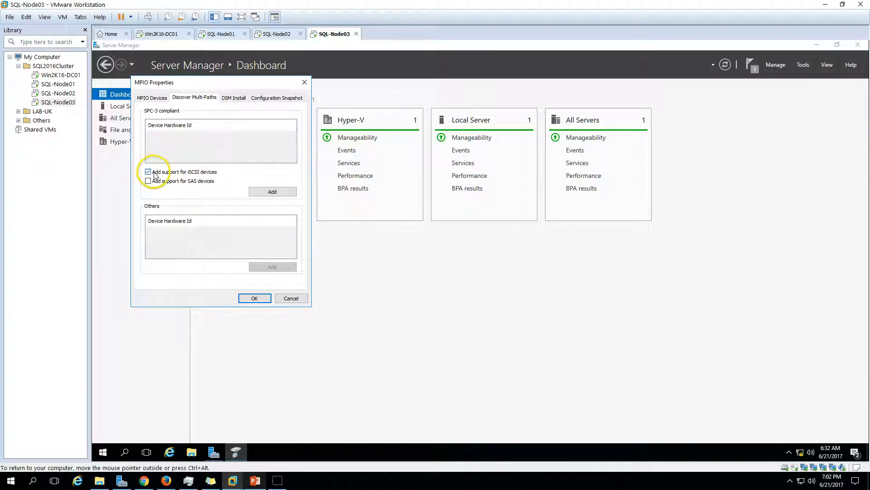
{"action": "left_click", "coordinate": [275, 193]}
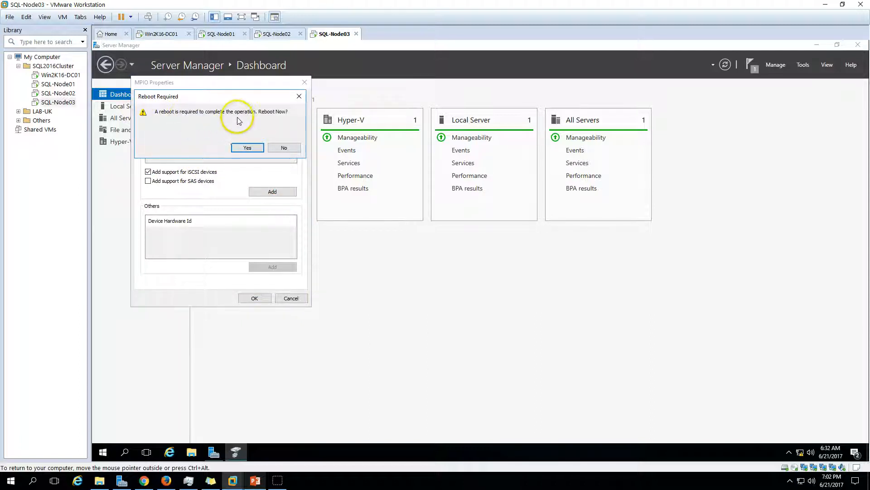
{"action": "left_click", "coordinate": [249, 148]}
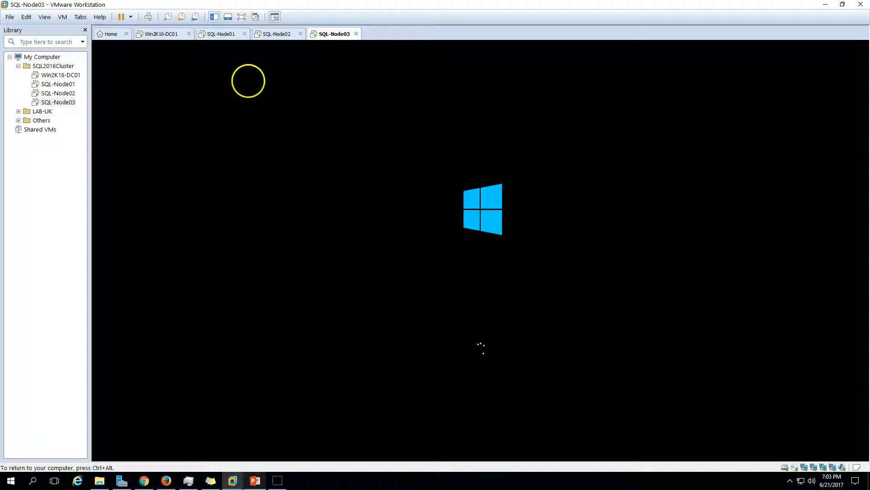
- Sign back in to SQL-Node03 via Ctrl+Alt+Del with the administrator account password
{"action": "key", "text": "ctrl+alt"}
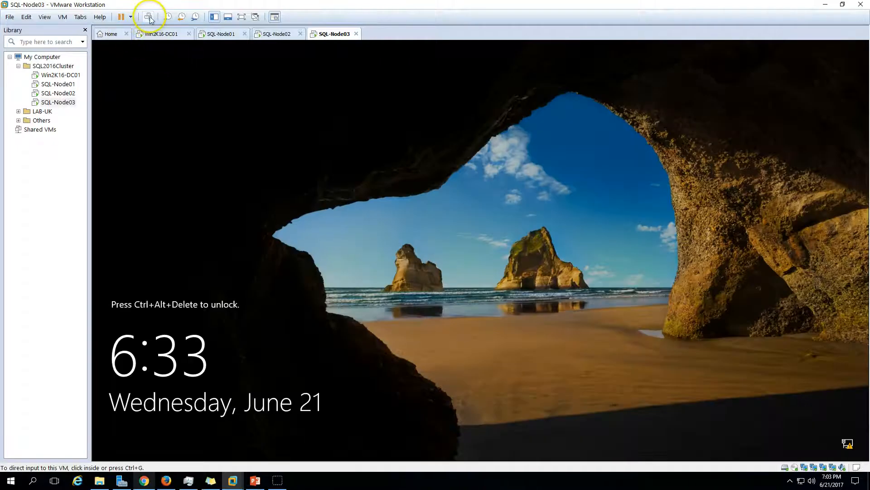
{"action": "left_click", "coordinate": [148, 17]}
{"action": "left_click", "coordinate": [451, 289]}
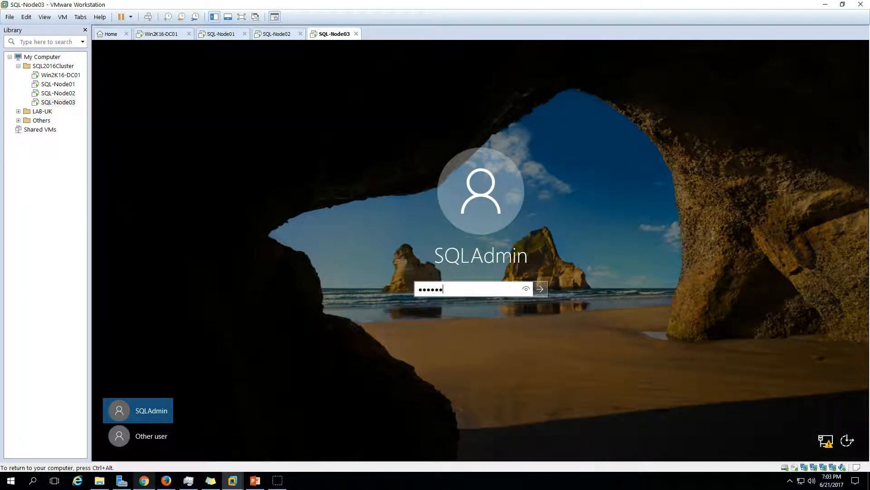
{"action": "key", "text": "Return"}
{"action": "key", "text": "ctrl+alt"}
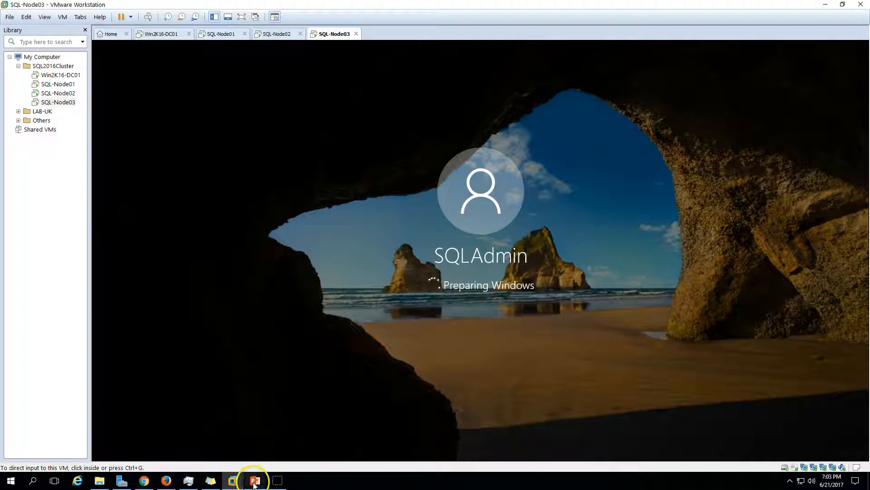
{"action": "left_click", "coordinate": [254, 481]}
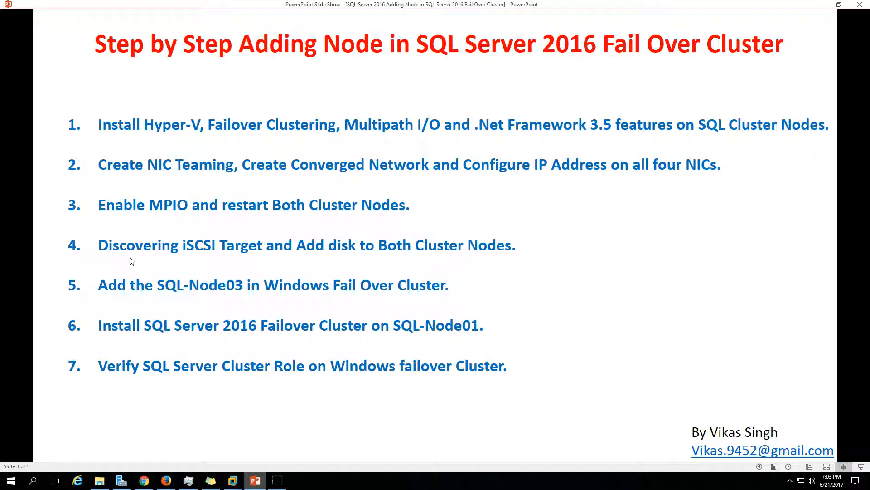
{"action": "left_click", "coordinate": [255, 480]}
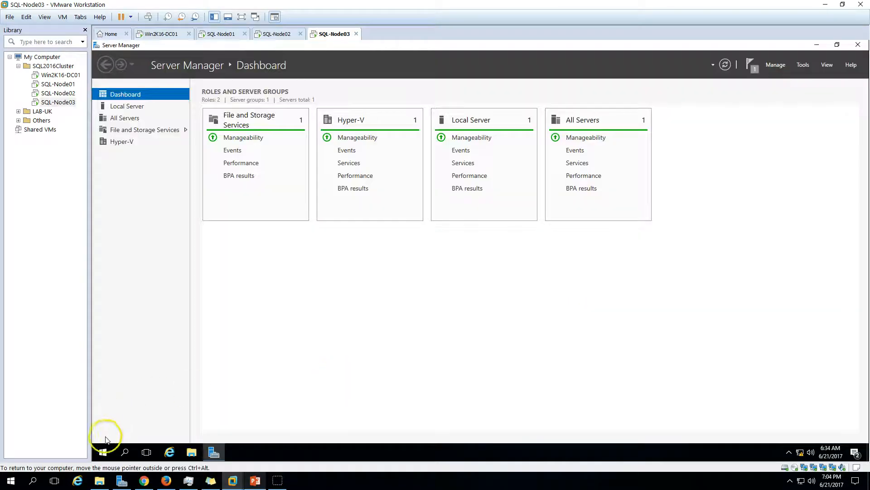
- In Disk Management, change the DVD drive's letter from D: to Z:
{"action": "right_click", "coordinate": [103, 452]}
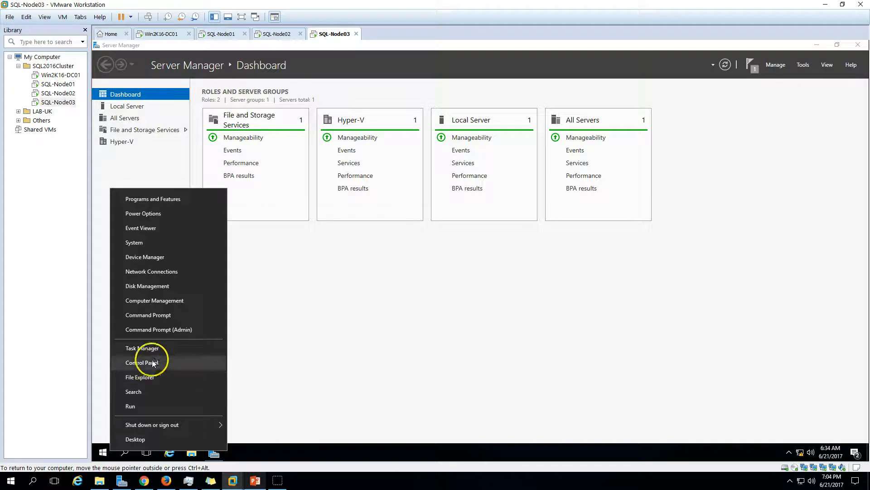
{"action": "left_click", "coordinate": [158, 287]}
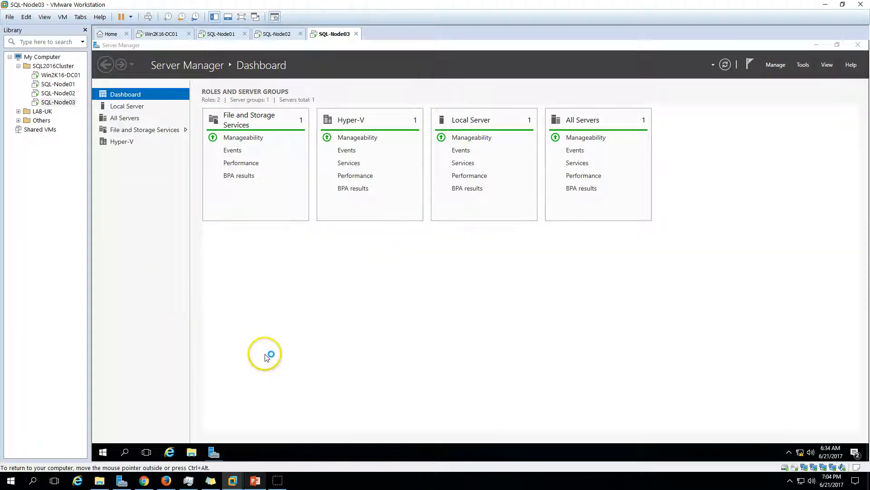
{"action": "double_click", "coordinate": [325, 92]}
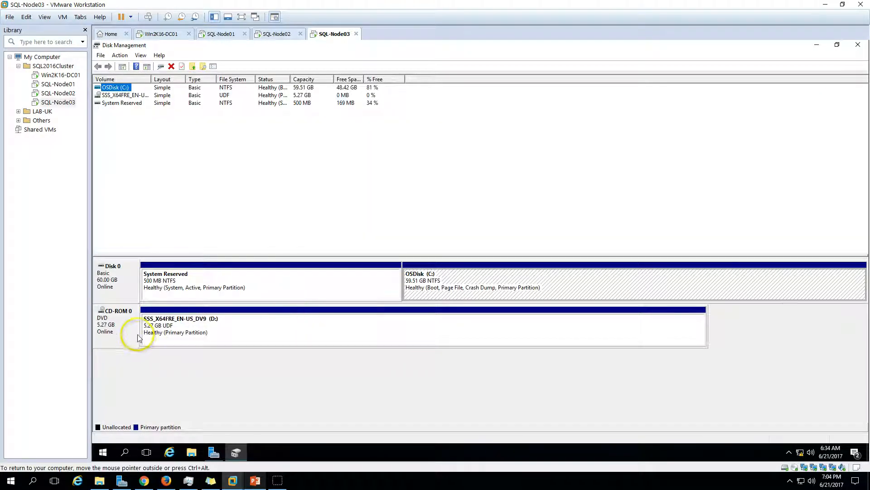
{"action": "right_click", "coordinate": [209, 327]}
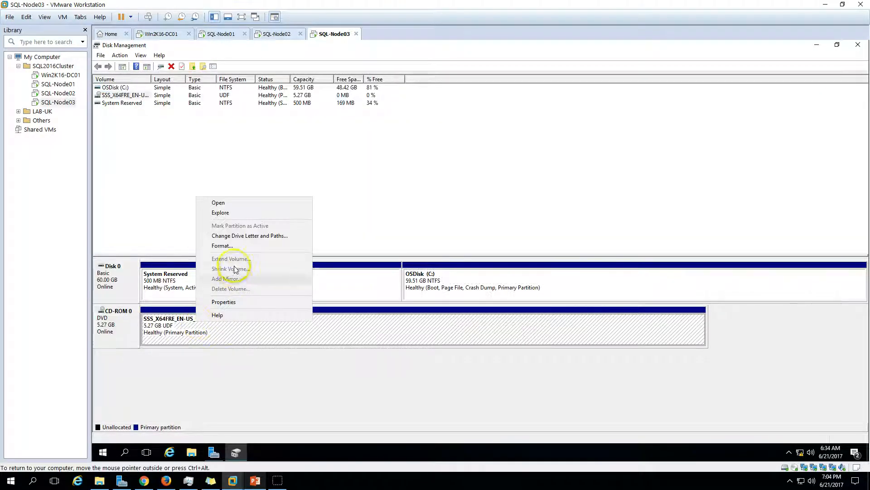
{"action": "left_click", "coordinate": [238, 235]}
{"action": "left_click", "coordinate": [452, 269]}
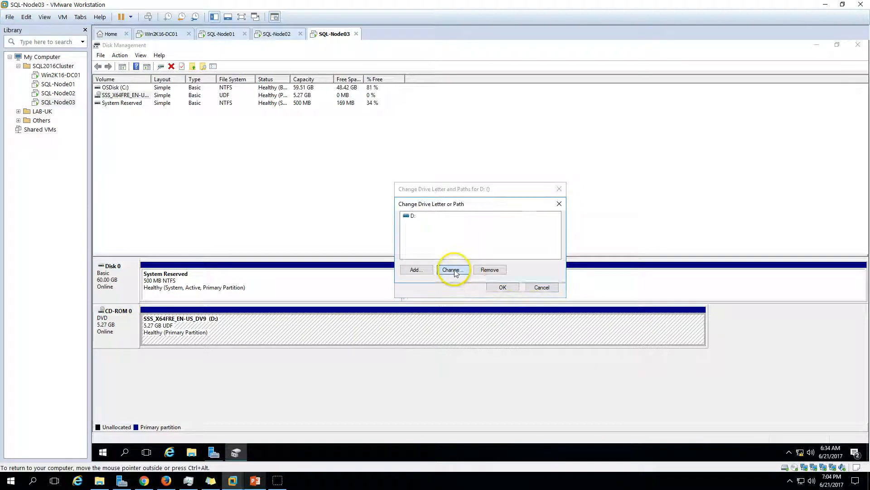
{"action": "left_click", "coordinate": [551, 229]}
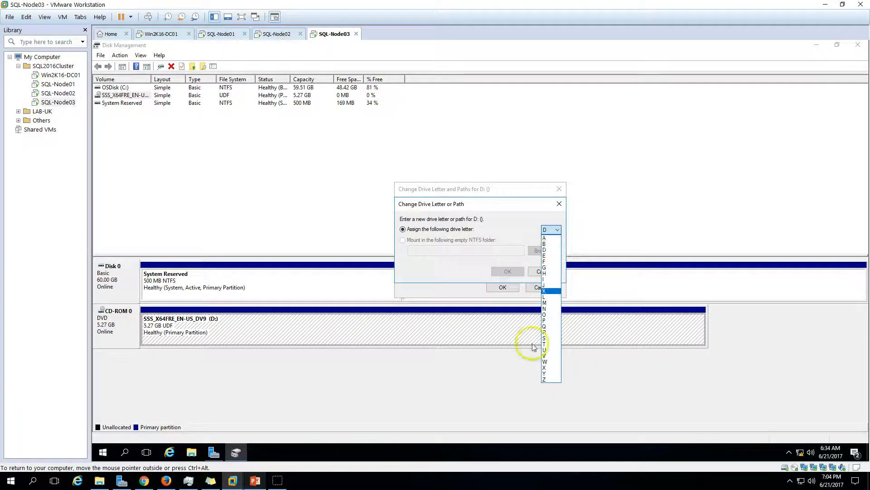
{"action": "left_click", "coordinate": [548, 380]}
{"action": "left_click", "coordinate": [502, 272]}
{"action": "left_click", "coordinate": [521, 279]}
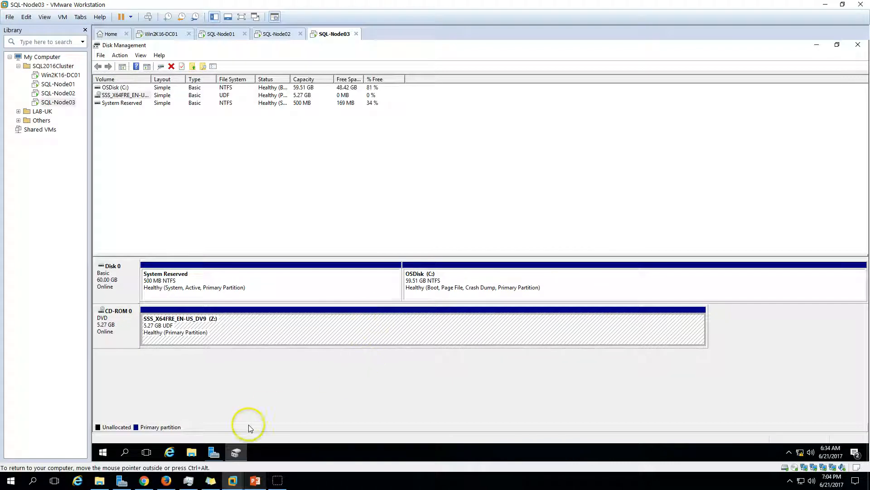
- Launch iSCSI Initiator from Server Manager's Tools menu
{"action": "left_click", "coordinate": [236, 452]}
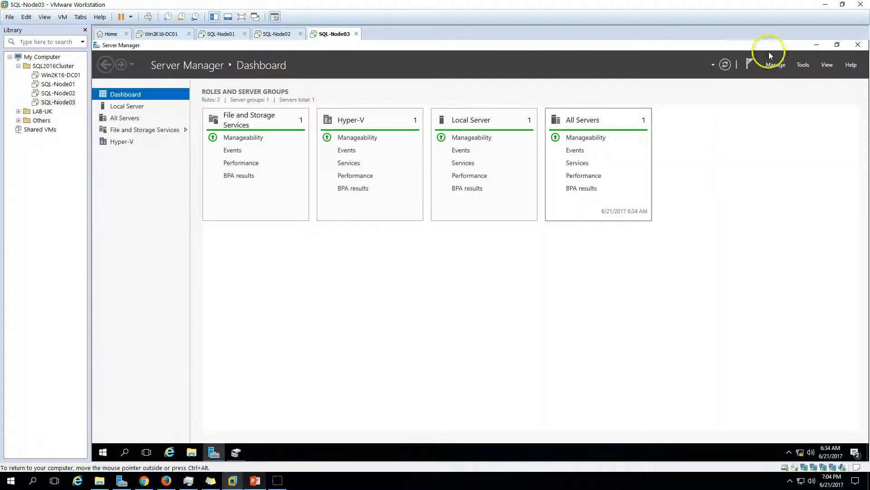
{"action": "left_click", "coordinate": [802, 65]}
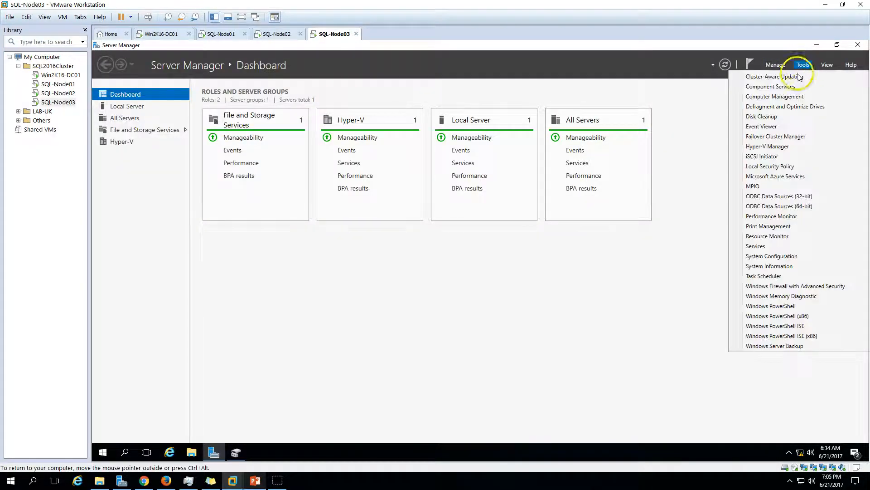
{"action": "left_click", "coordinate": [778, 156]}
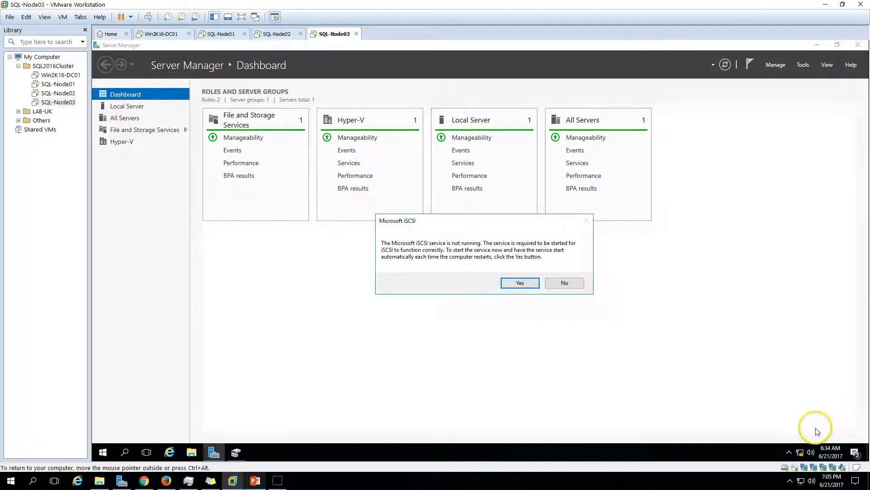
- Verify in StarWind that iSCSI-Target has sessions only from sql-node01 and sql-node02, then allow the iSCSI service to start
{"action": "double_click", "coordinate": [790, 444]}
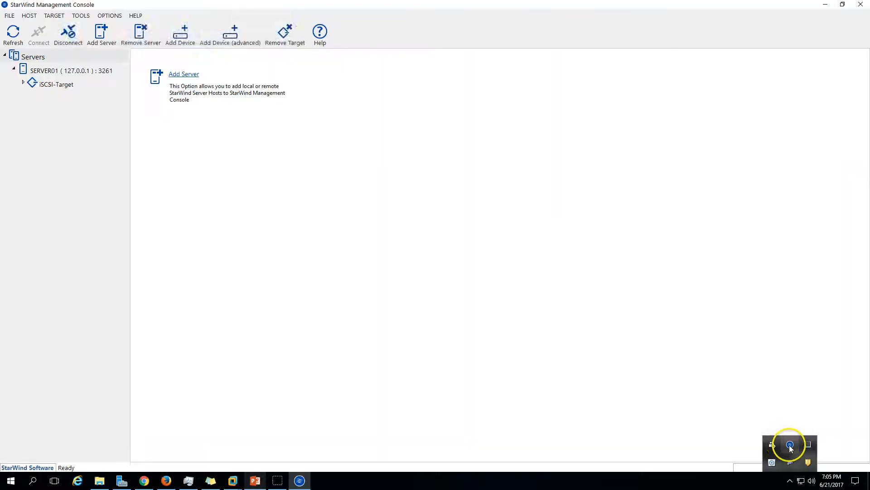
{"action": "left_click", "coordinate": [57, 85]}
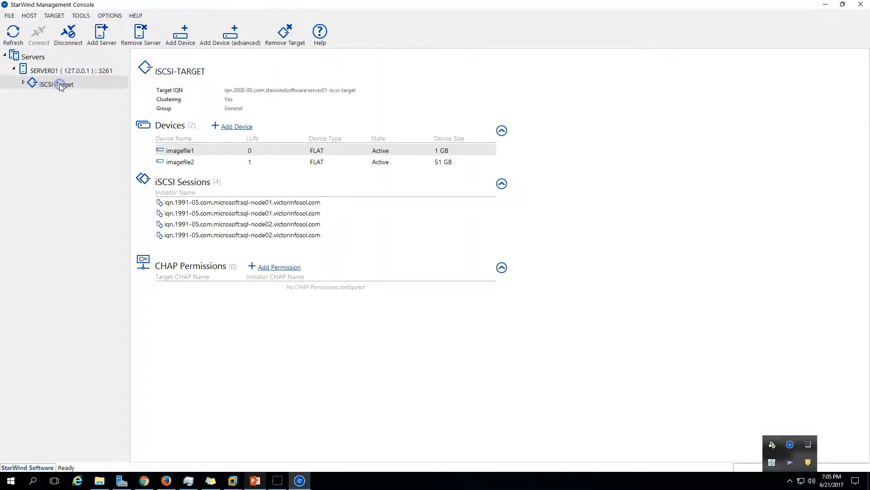
{"action": "left_click", "coordinate": [209, 154]}
{"action": "left_click", "coordinate": [275, 212]}
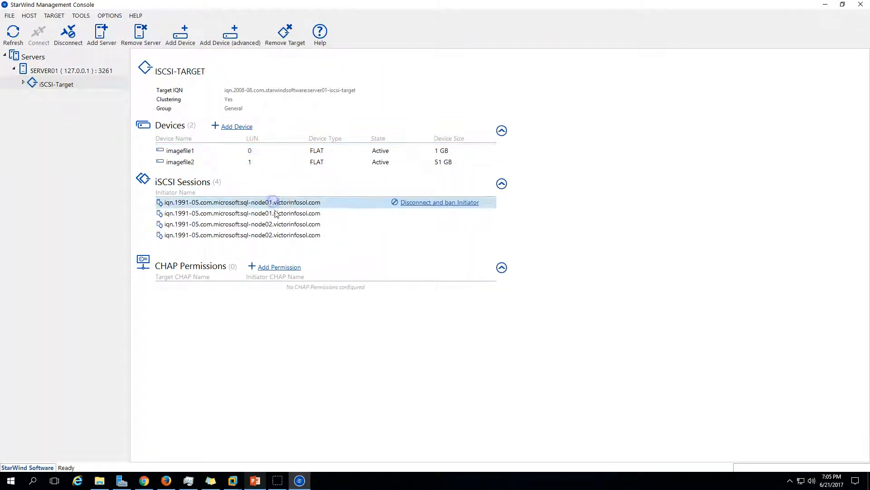
{"action": "left_click", "coordinate": [276, 224]}
{"action": "left_click", "coordinate": [281, 235]}
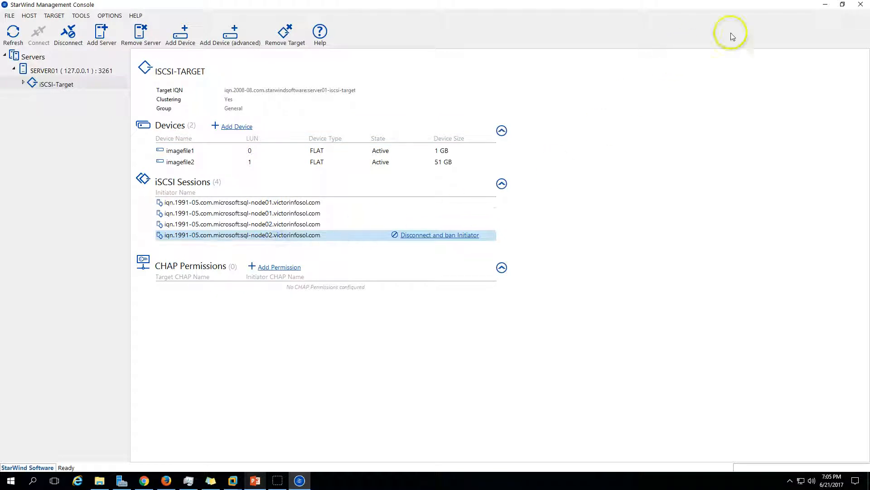
{"action": "left_click", "coordinate": [824, 7]}
{"action": "left_click", "coordinate": [515, 283]}
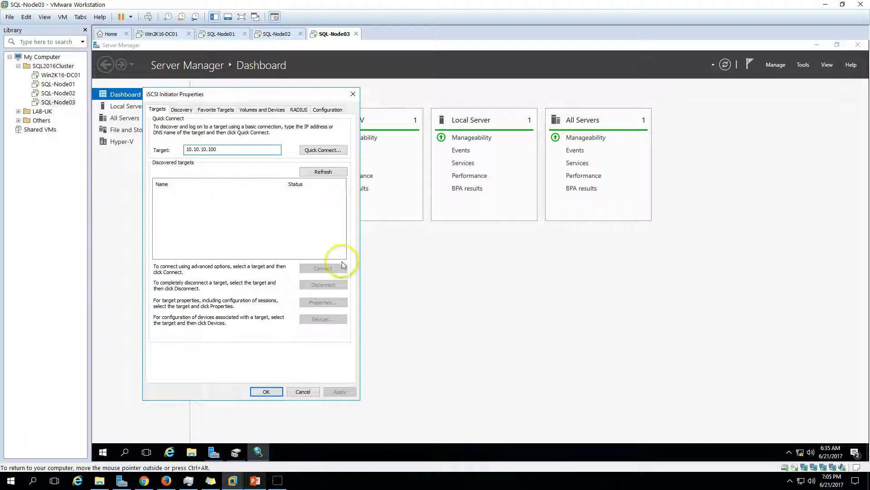
- Quick Connect to the StarWind target at 10.10.10.100, then disconnect its session
{"action": "left_click", "coordinate": [325, 150]}
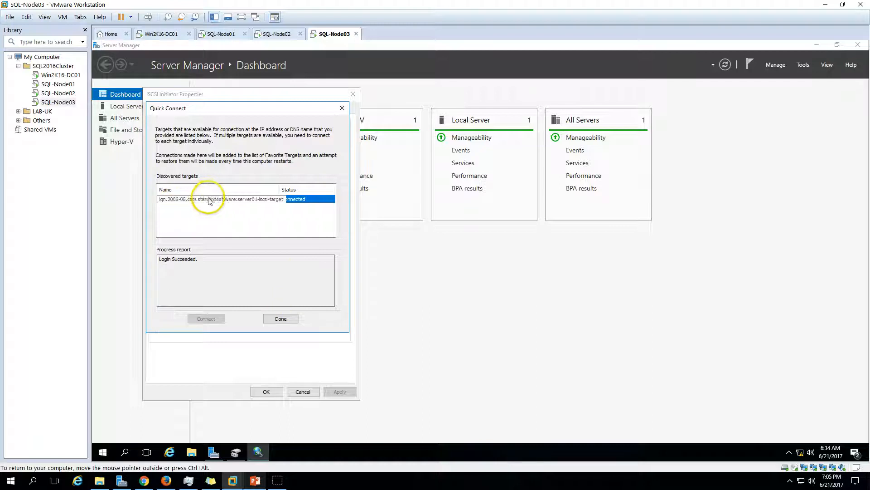
{"action": "left_click", "coordinate": [280, 319]}
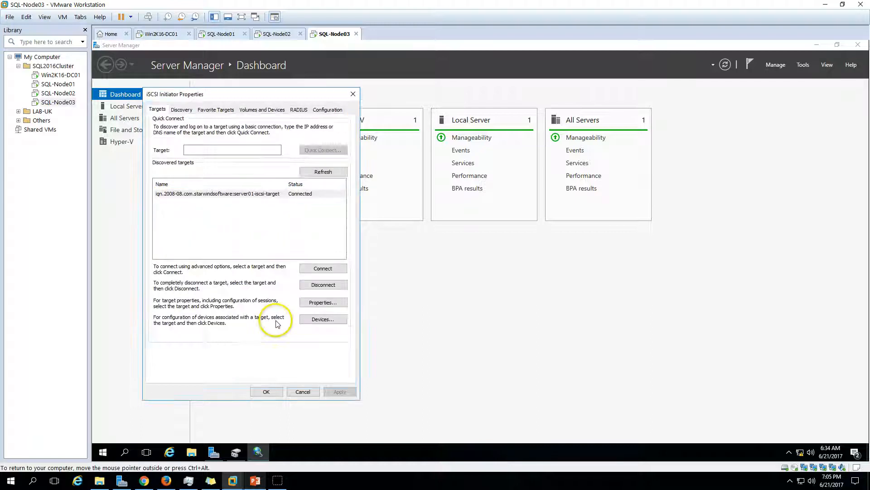
{"action": "left_click", "coordinate": [259, 194]}
{"action": "left_click", "coordinate": [323, 284]}
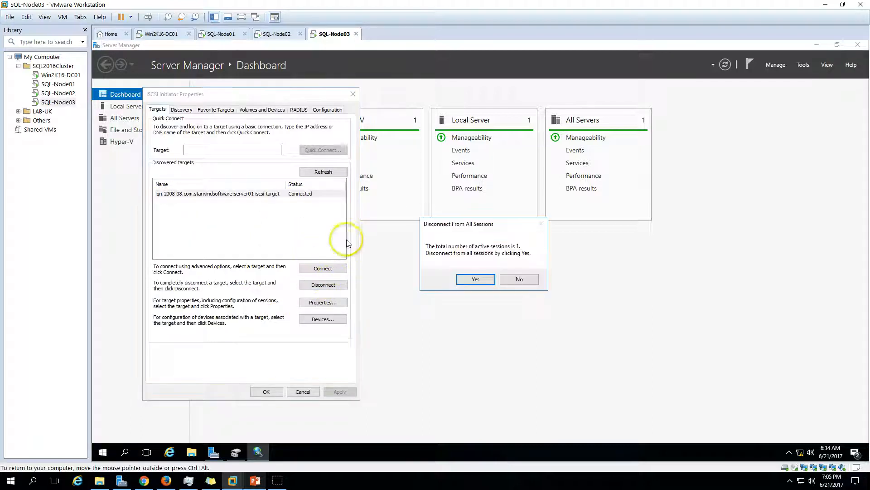
{"action": "left_click", "coordinate": [475, 279]}
- Reconnect the StarWind target with Enable multi-path checked and bring up Disk Management
{"action": "left_click", "coordinate": [292, 193]}
{"action": "left_click", "coordinate": [323, 268]}
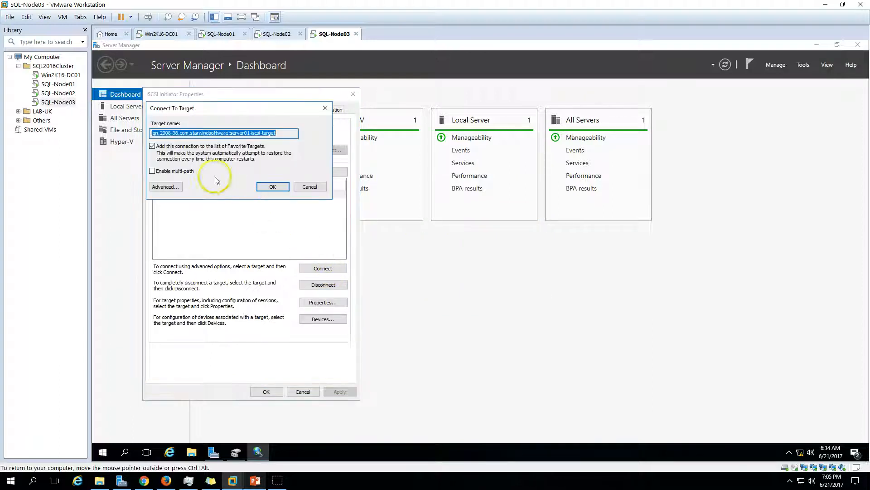
{"action": "left_click", "coordinate": [187, 171]}
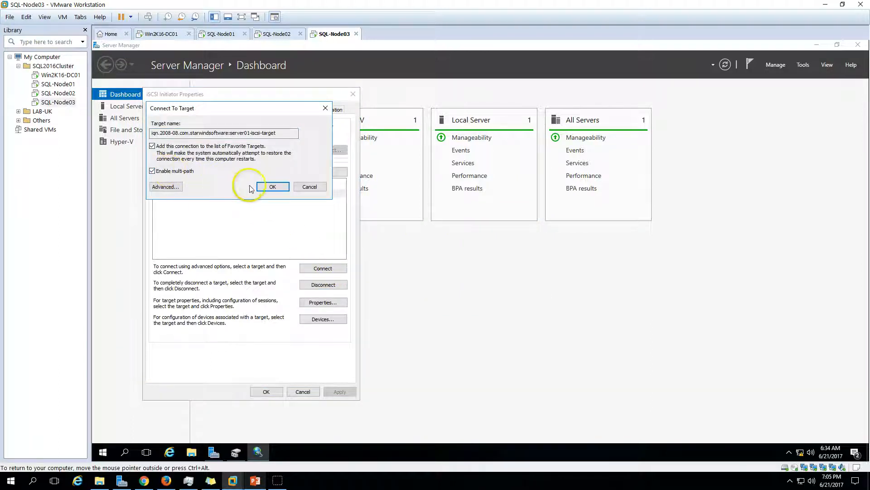
{"action": "left_click", "coordinate": [275, 186]}
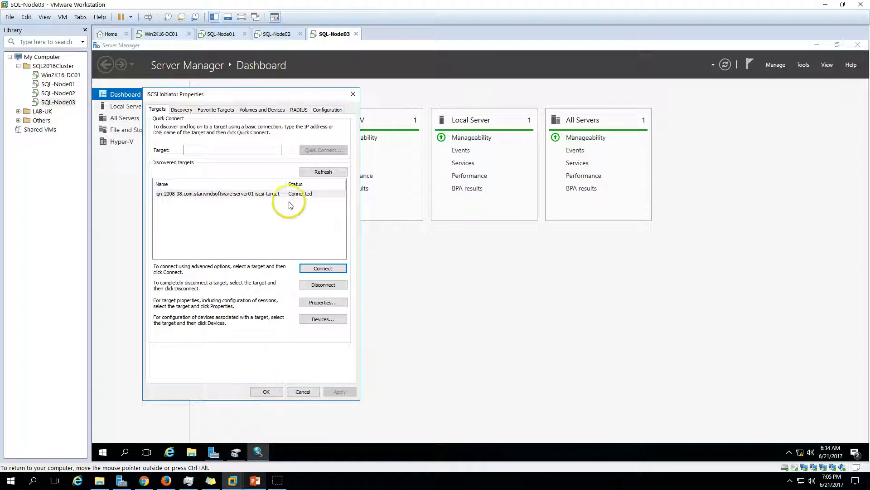
{"action": "left_click", "coordinate": [267, 391]}
{"action": "left_click", "coordinate": [239, 455]}
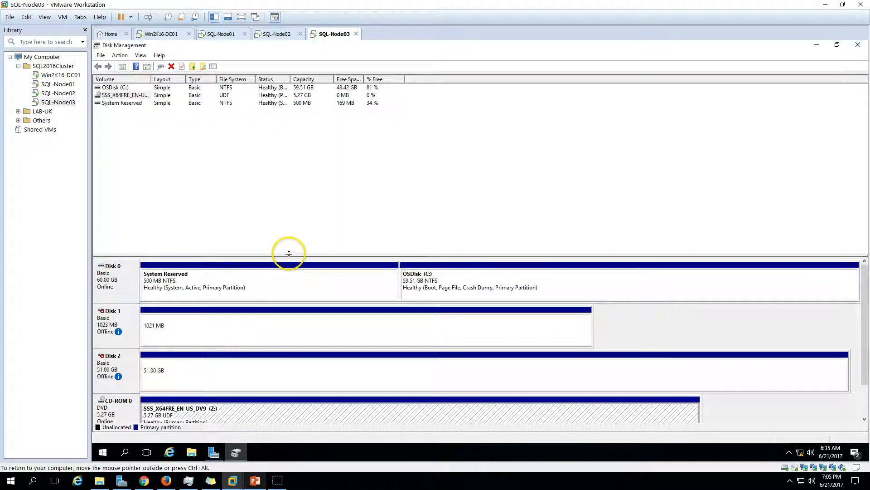
- Bring the 1023 MB Disk 1 online in Disk Management
{"action": "left_click_drag", "start_coordinate": [289, 253], "coordinate": [301, 168]}
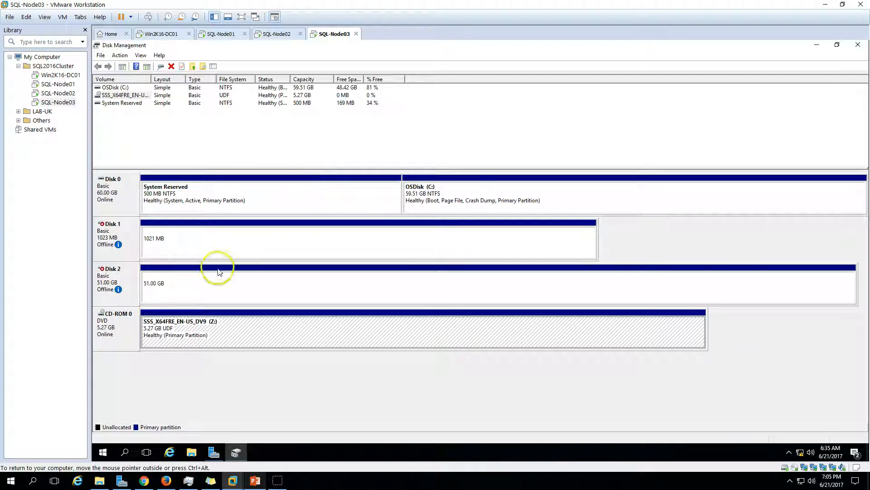
{"action": "right_click", "coordinate": [136, 235]}
{"action": "left_click", "coordinate": [151, 239]}
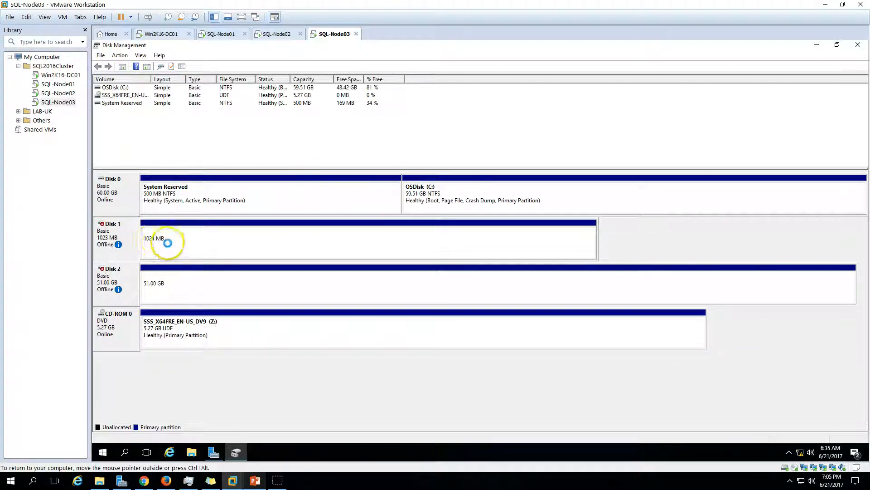
- Change Disk 1's partition letter from D: to Q:, then bring the 51 GB Disk 2 online
{"action": "right_click", "coordinate": [204, 237]}
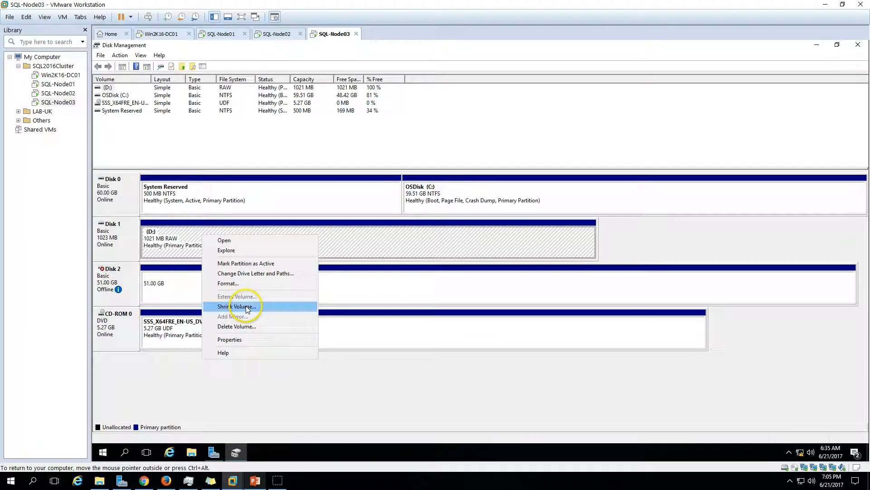
{"action": "left_click", "coordinate": [255, 274]}
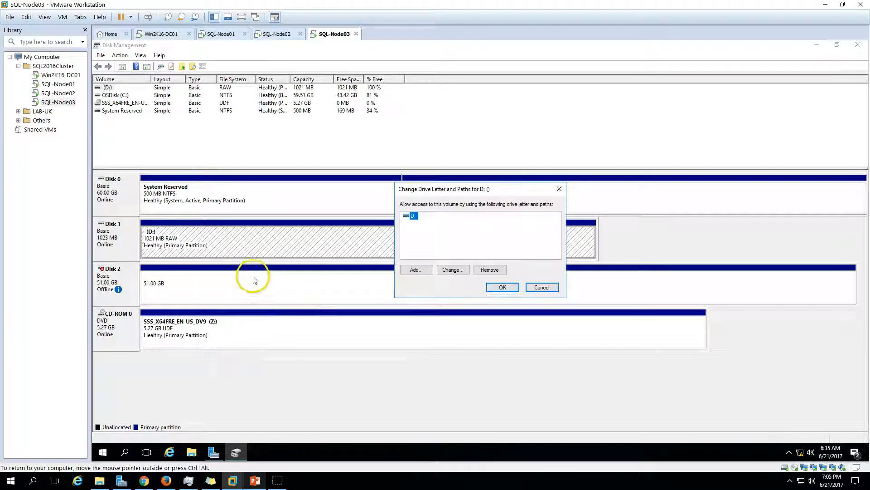
{"action": "left_click", "coordinate": [450, 269]}
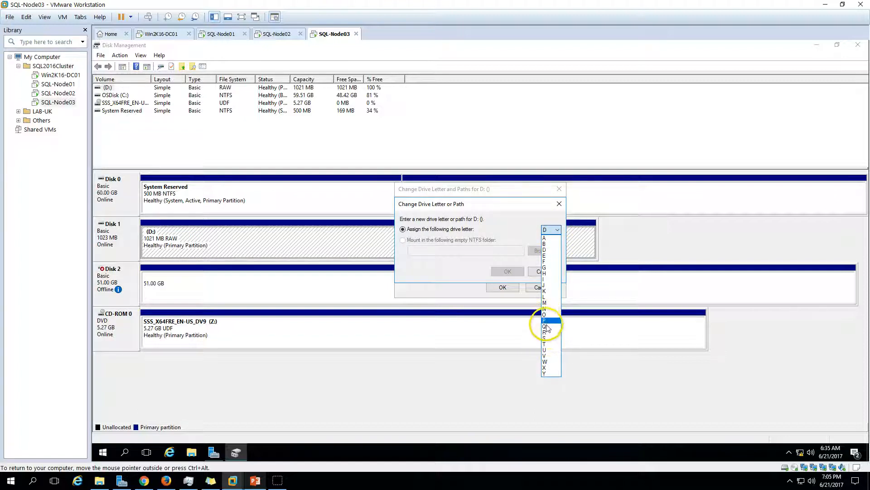
{"action": "left_click", "coordinate": [548, 326]}
{"action": "left_click", "coordinate": [507, 271]}
{"action": "left_click", "coordinate": [510, 278]}
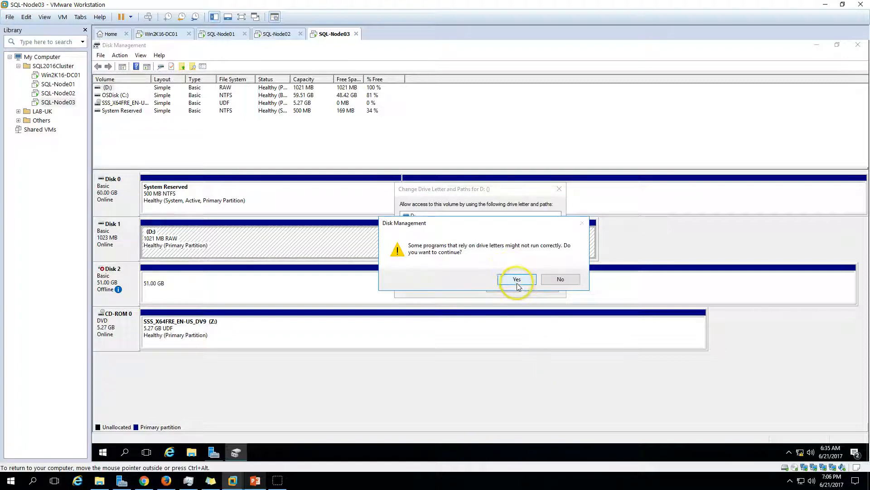
{"action": "left_click", "coordinate": [502, 287]}
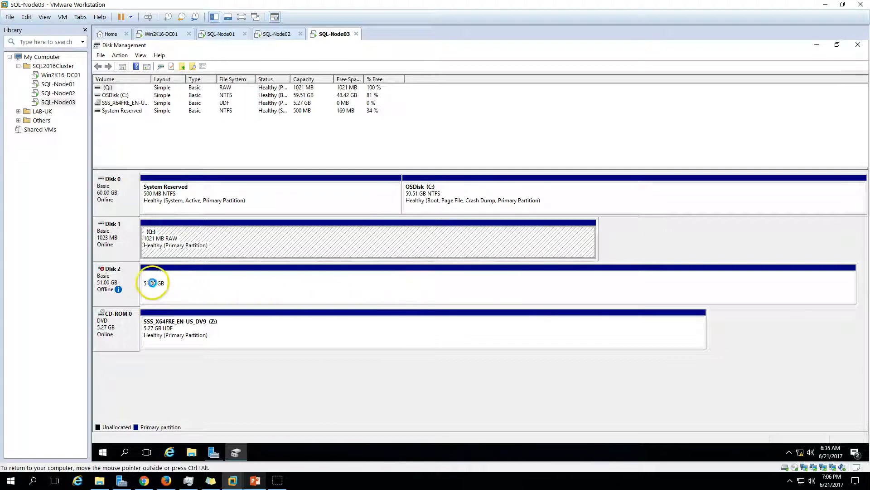
{"action": "right_click", "coordinate": [134, 280]}
{"action": "left_click", "coordinate": [154, 286]}
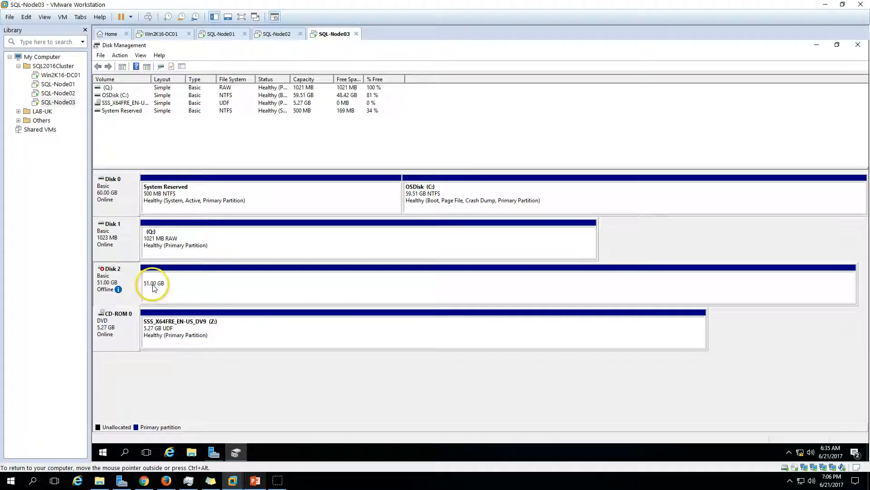
- Check the new Local Disk (D:) under This PC in File Explorer, dismissing its not-accessible error
{"action": "left_click", "coordinate": [192, 452]}
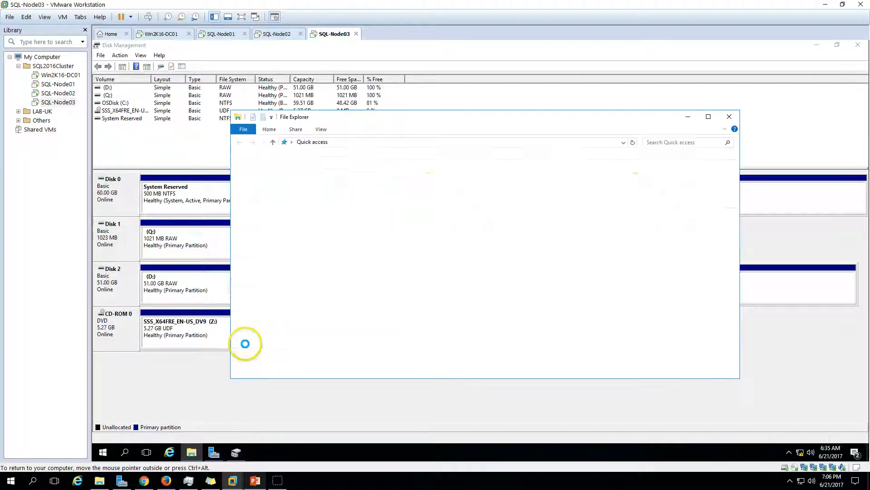
{"action": "left_click", "coordinate": [211, 295]}
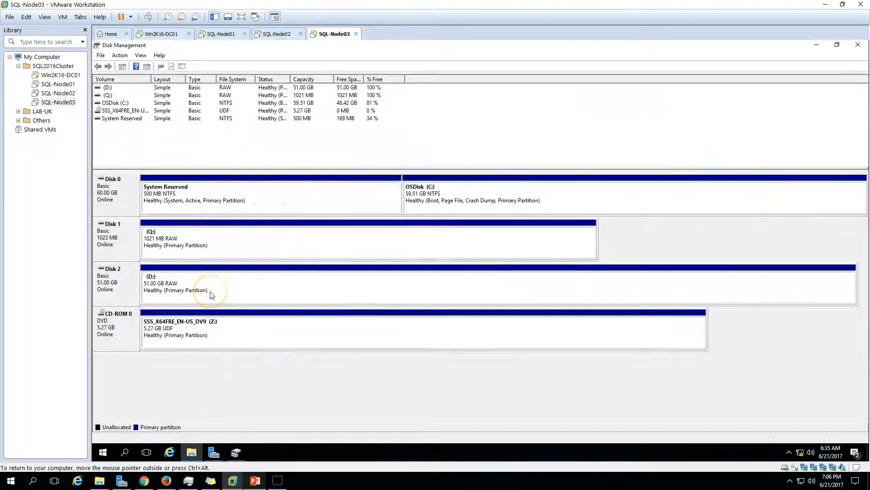
{"action": "left_click", "coordinate": [194, 453]}
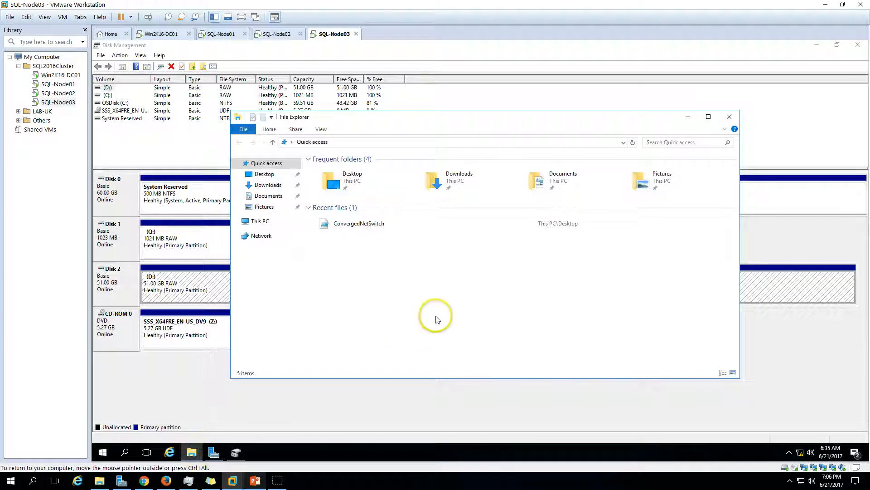
{"action": "left_click", "coordinate": [263, 220]}
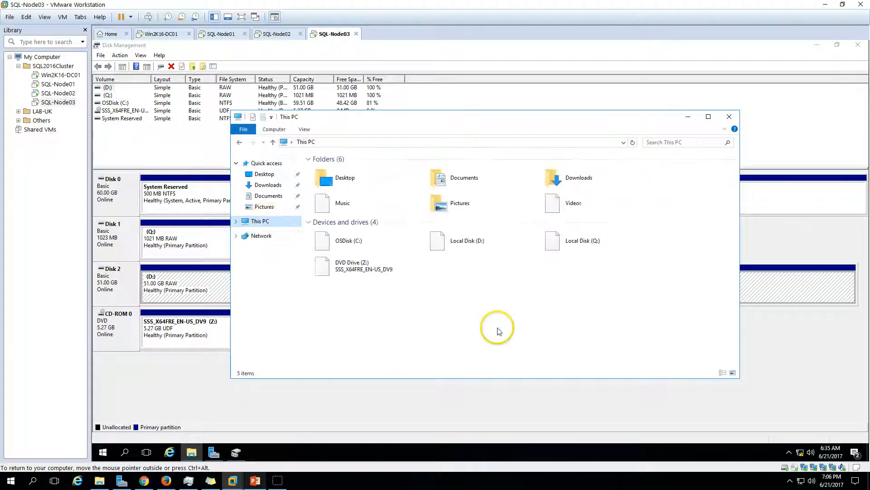
{"action": "left_click", "coordinate": [483, 252]}
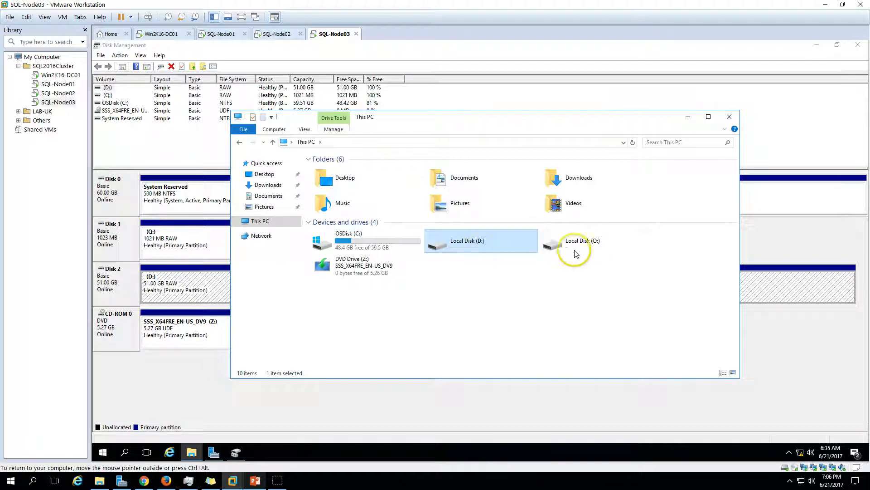
{"action": "left_click", "coordinate": [588, 250]}
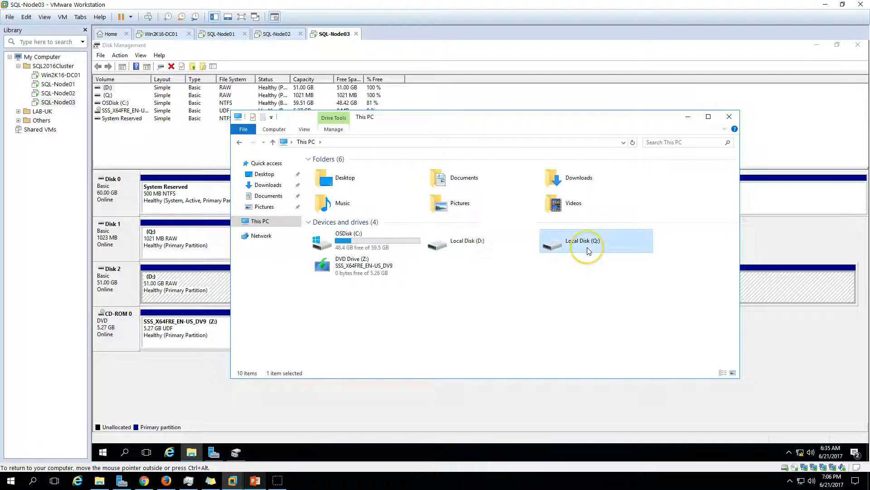
{"action": "left_click", "coordinate": [507, 317]}
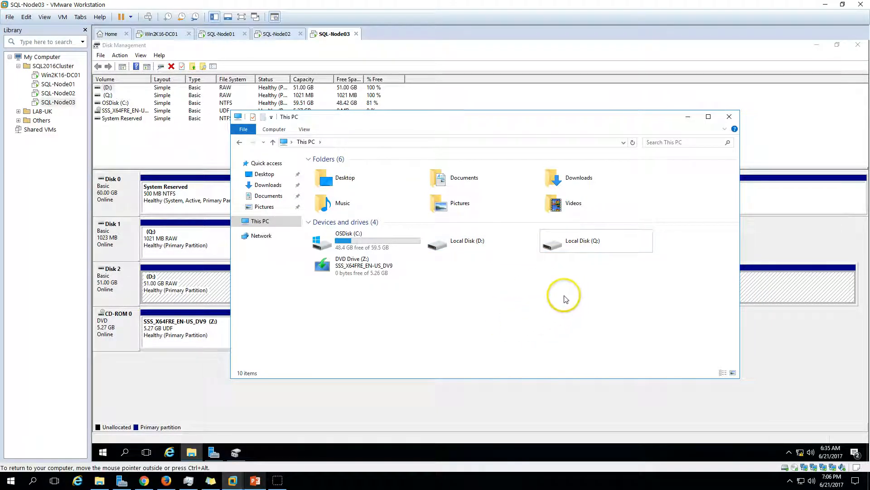
{"action": "left_click", "coordinate": [454, 245]}
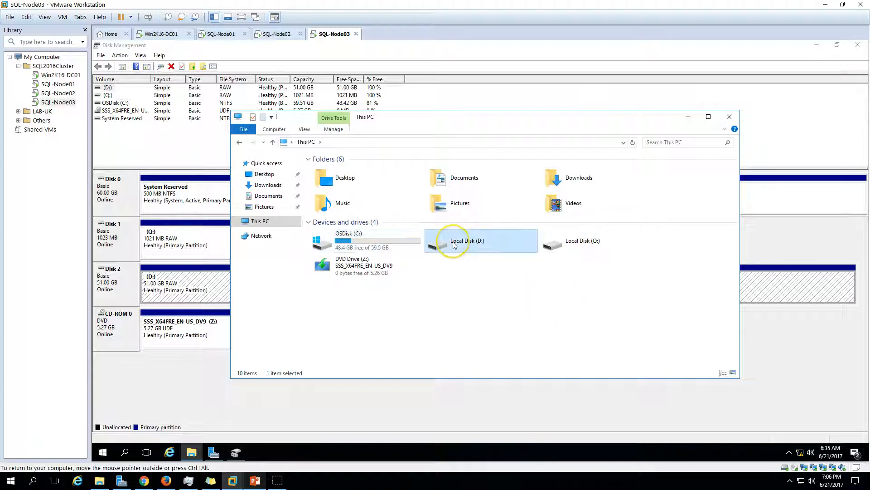
{"action": "double_click", "coordinate": [454, 245]}
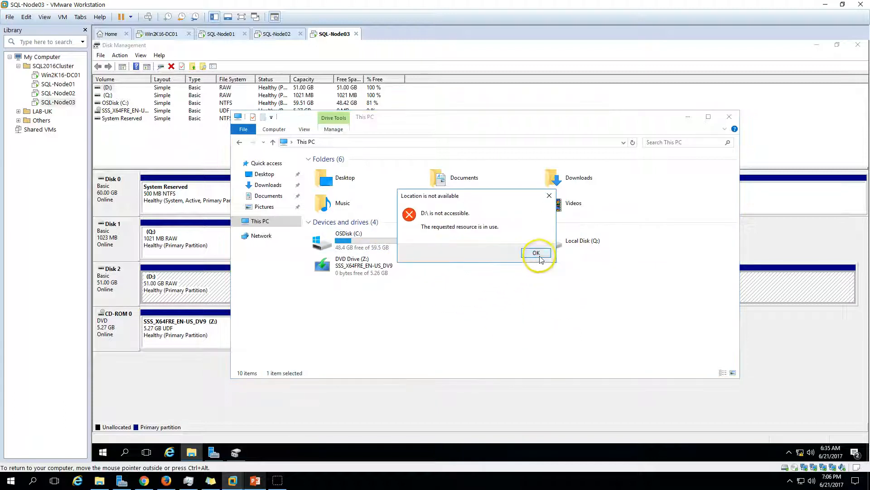
{"action": "key", "text": "Return"}
{"action": "left_click", "coordinate": [458, 317]}
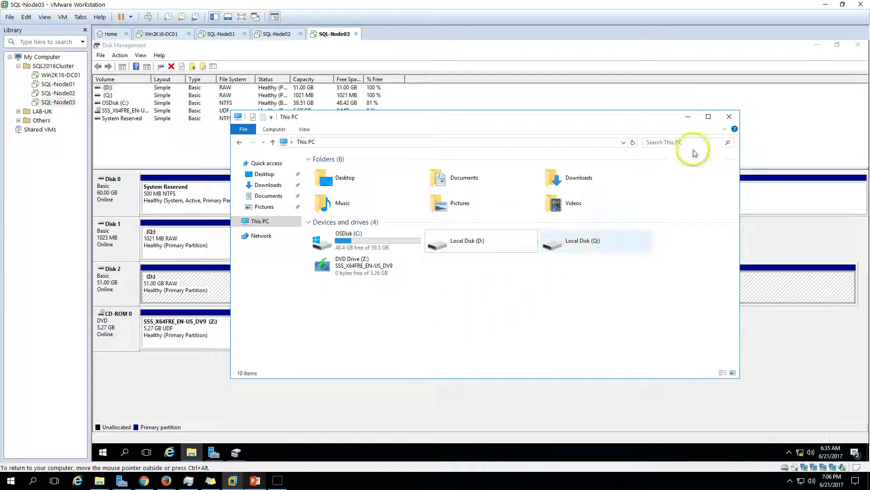
{"action": "left_click", "coordinate": [720, 116]}
- After a glance at the slideshow, close Disk Management on SQL-Node03 and switch to SQL-Node01
{"action": "left_click", "coordinate": [255, 480]}
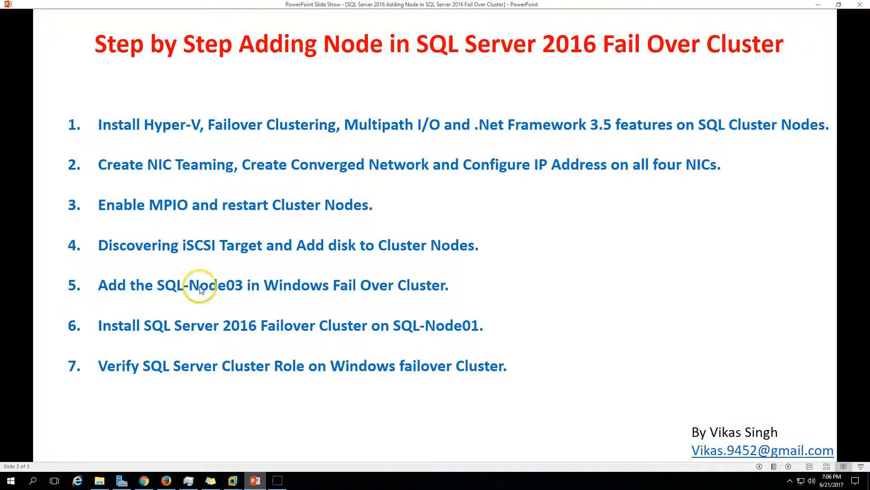
{"action": "left_click", "coordinate": [259, 480]}
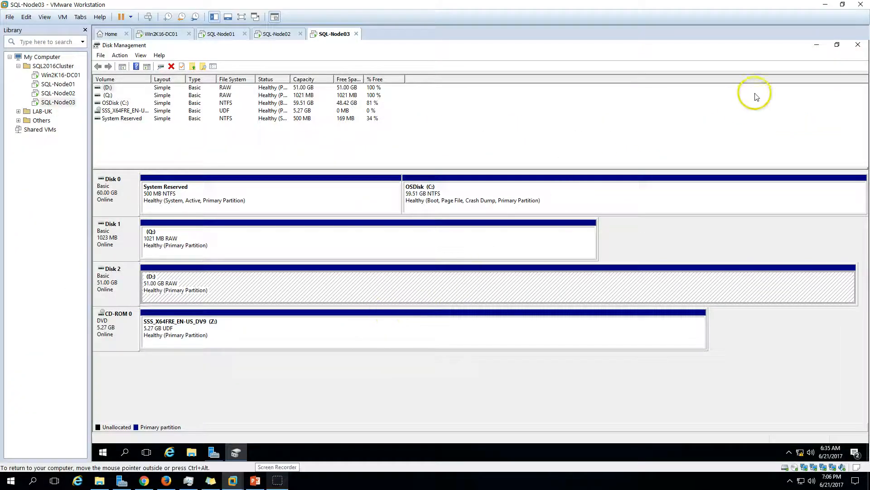
{"action": "left_click", "coordinate": [858, 44]}
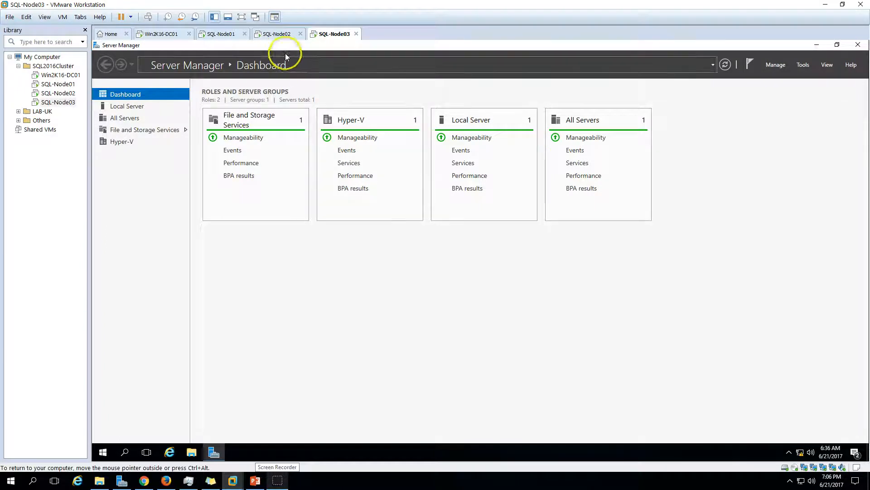
{"action": "left_click", "coordinate": [222, 34]}
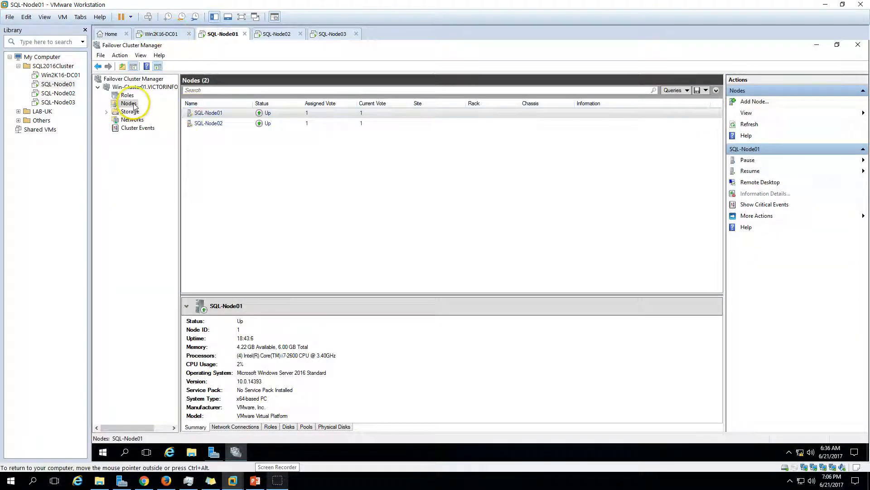
- Launch Add Node from SQL-Node01's Nodes and enter sql-node03, verified with Check Names
{"action": "right_click", "coordinate": [131, 103]}
{"action": "left_click", "coordinate": [156, 107]}
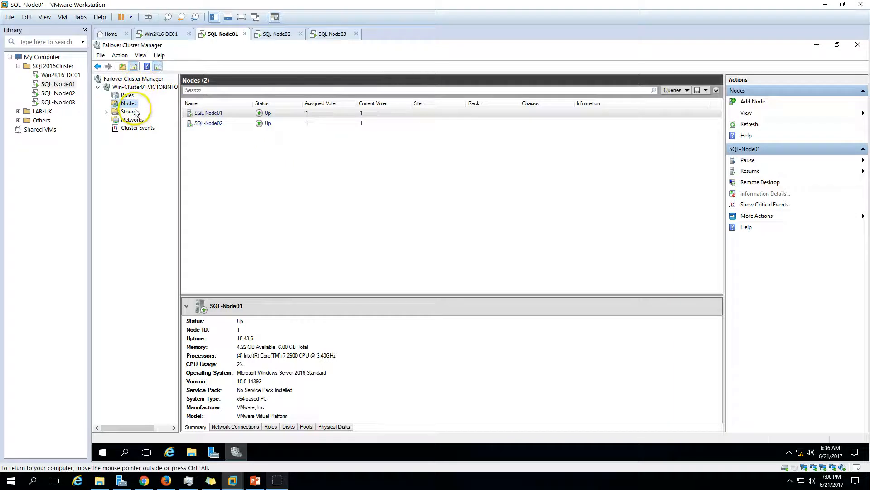
{"action": "left_click", "coordinate": [561, 334]}
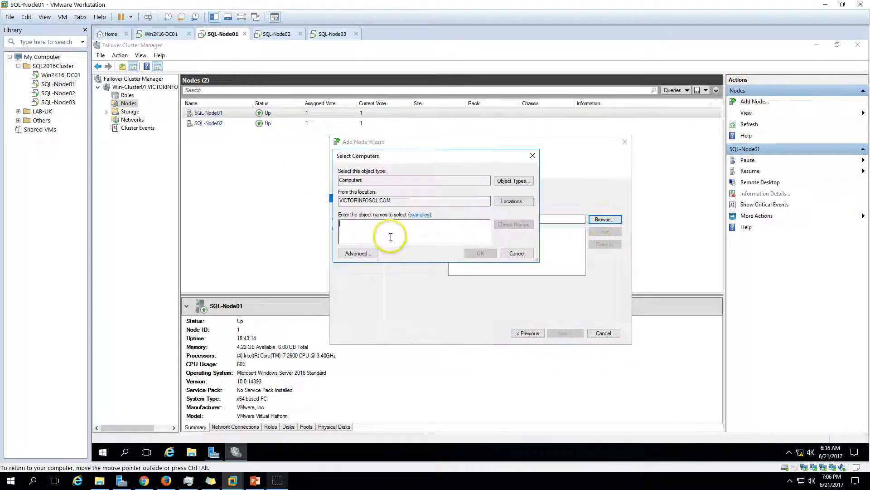
{"action": "type", "text": "sql-node03"}
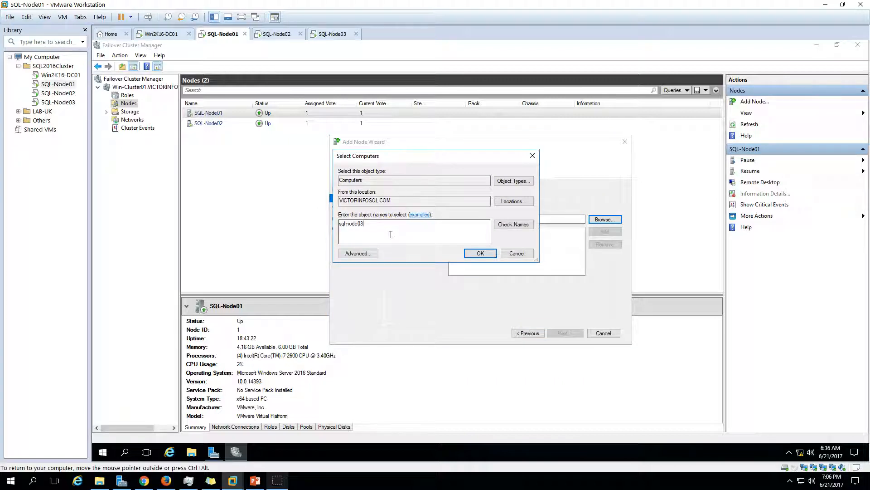
{"action": "left_click", "coordinate": [503, 225]}
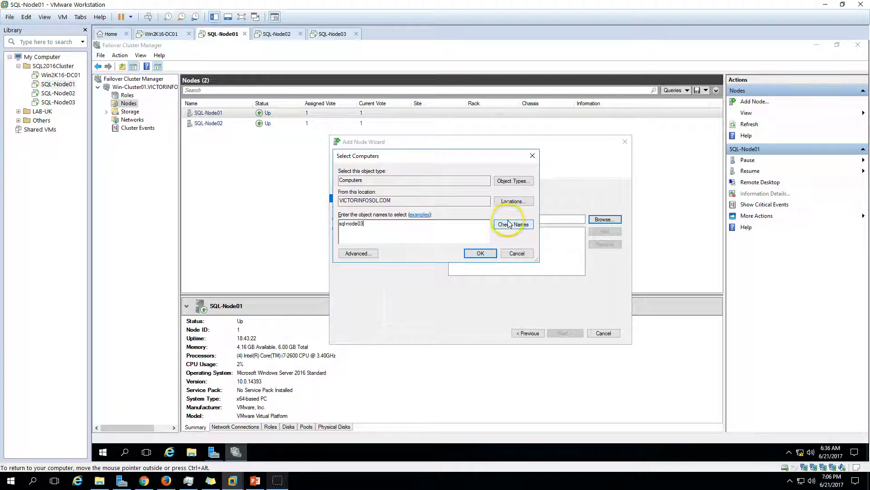
{"action": "left_click", "coordinate": [481, 254]}
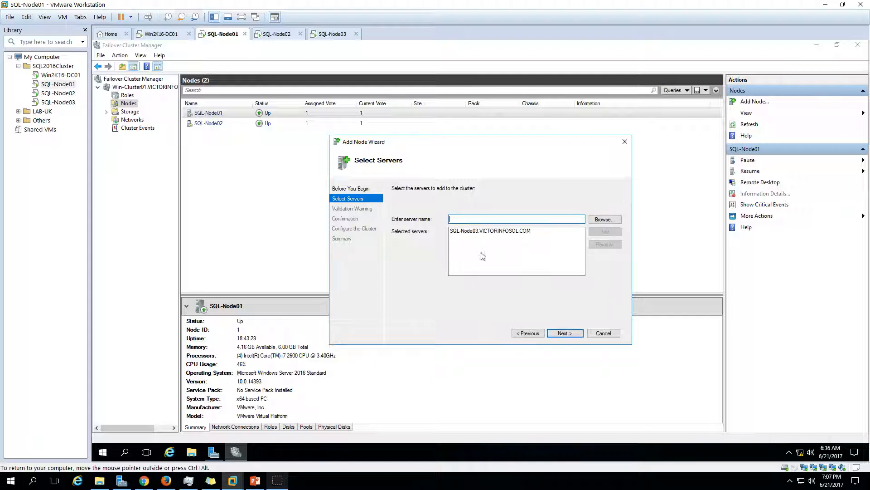
- Advance to the Validation Warning page and choose Yes to run configuration validation tests
{"action": "left_click", "coordinate": [563, 334]}
{"action": "left_click", "coordinate": [425, 259]}
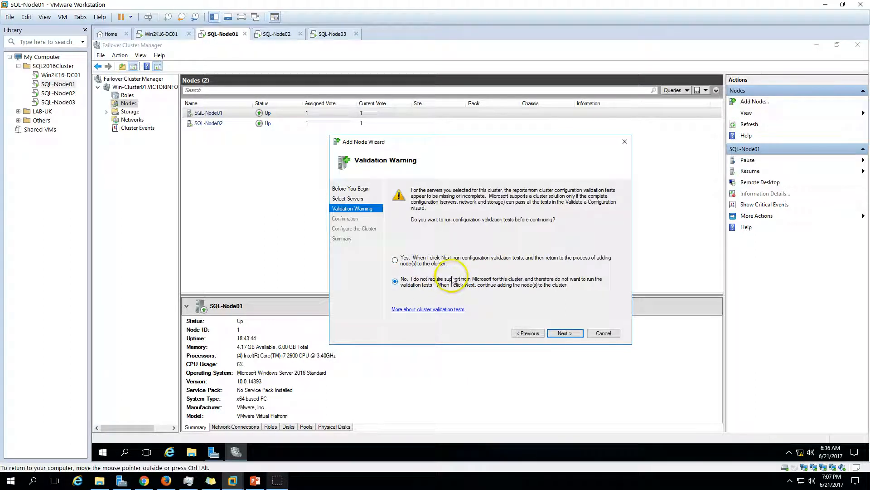
{"action": "left_click", "coordinate": [407, 259]}
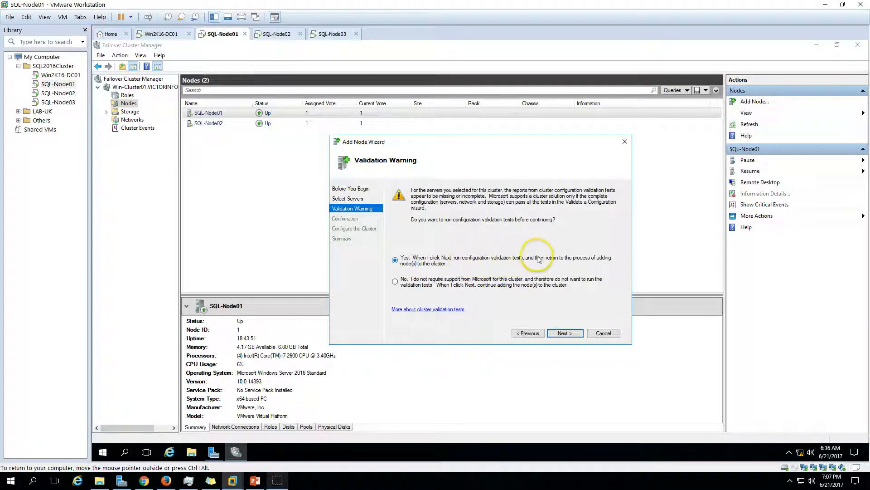
{"action": "left_click", "coordinate": [572, 337]}
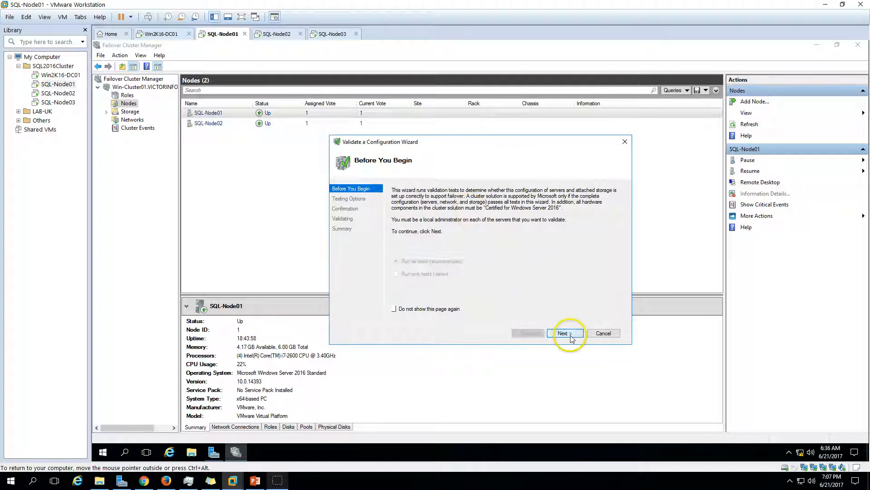
- Run all validation tests across the three SQL nodes
{"action": "left_click", "coordinate": [572, 336]}
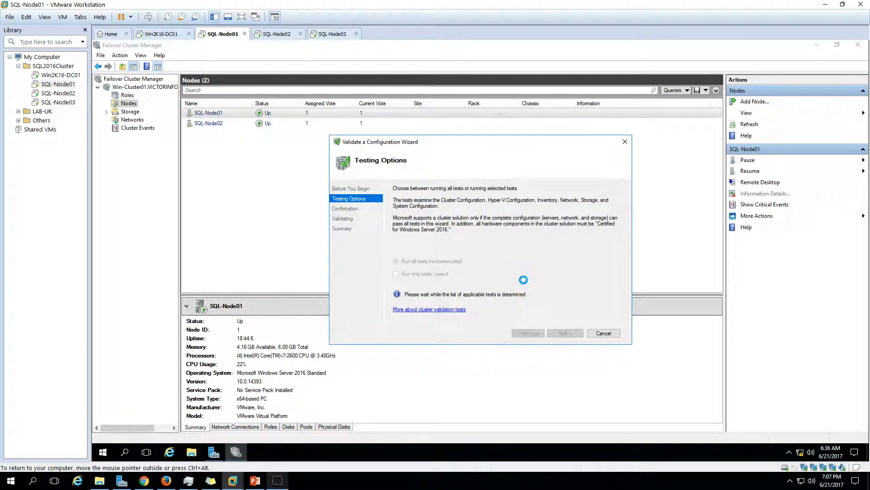
{"action": "left_click", "coordinate": [564, 334]}
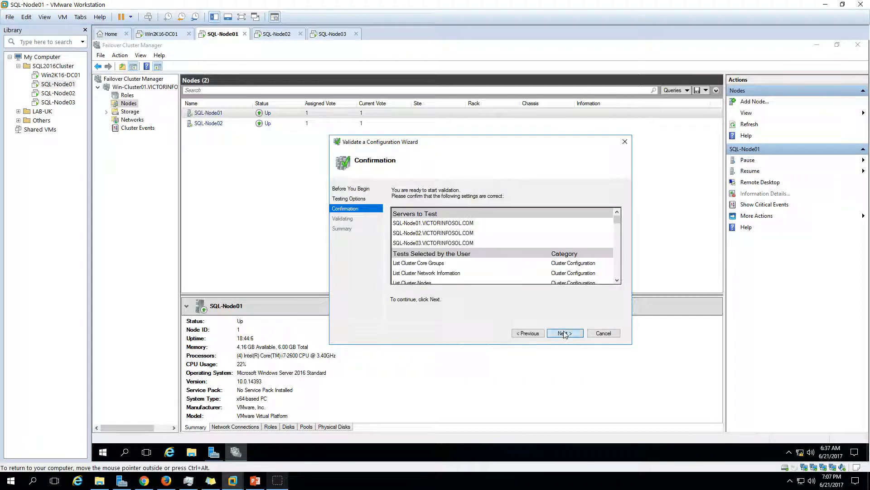
{"action": "left_click", "coordinate": [564, 334]}
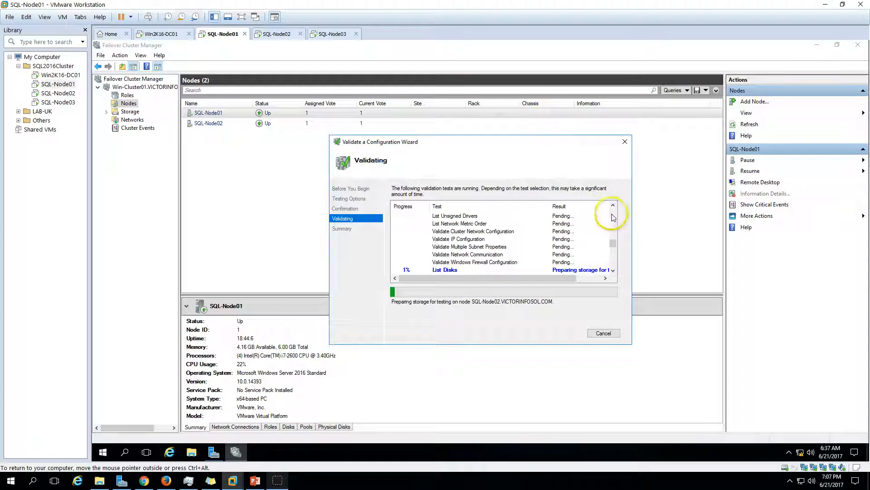
{"action": "mouse_move", "coordinate": [613, 245]}
{"action": "left_mouse_down"}
{"action": "mouse_move", "coordinate": [614, 208]}
{"action": "mouse_move", "coordinate": [612, 255]}
{"action": "left_mouse_up"}
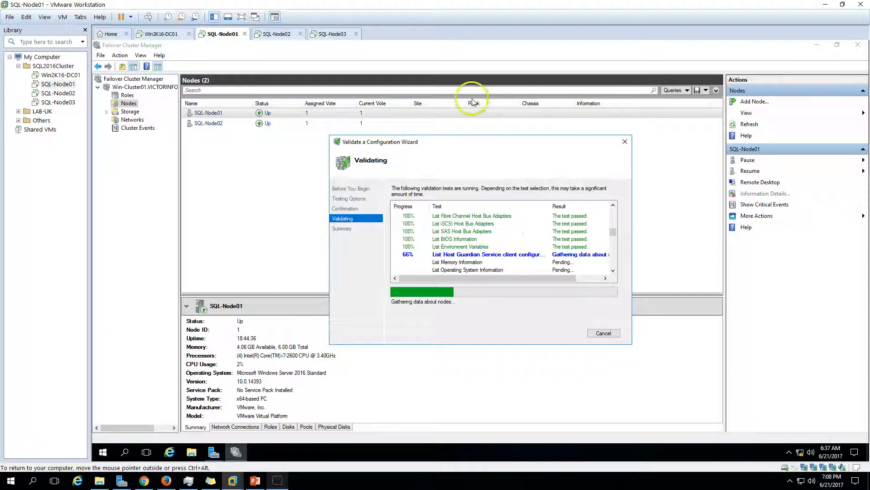
{"action": "left_click_drag", "start_coordinate": [464, 155], "coordinate": [462, 135]}
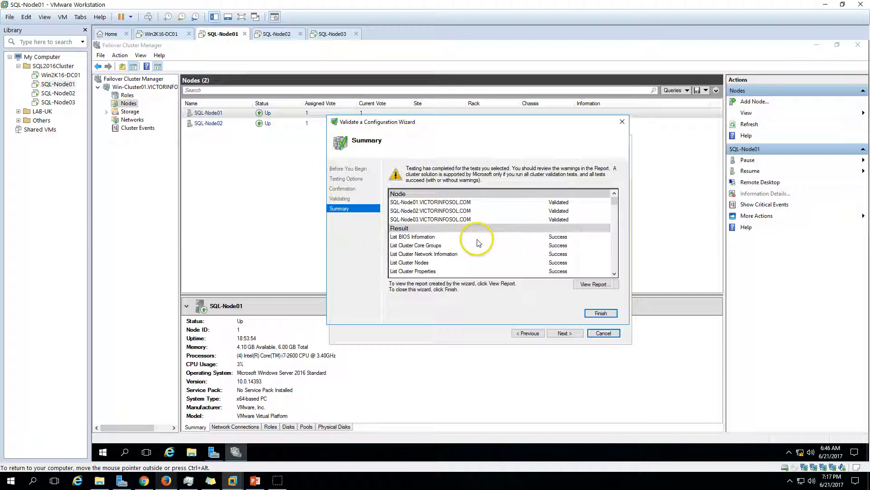
- Open the validation report maximized, review its Network warning section, then close it
{"action": "left_click", "coordinate": [599, 287]}
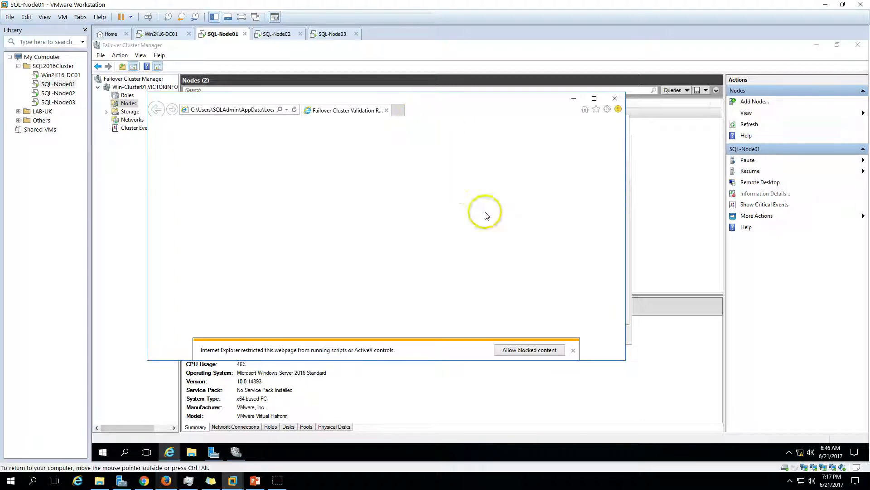
{"action": "left_click", "coordinate": [594, 99]}
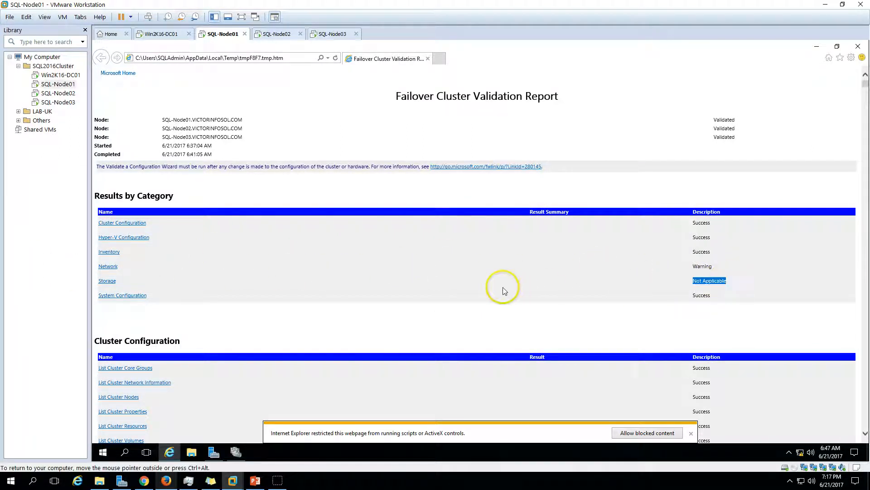
{"action": "left_click", "coordinate": [105, 268]}
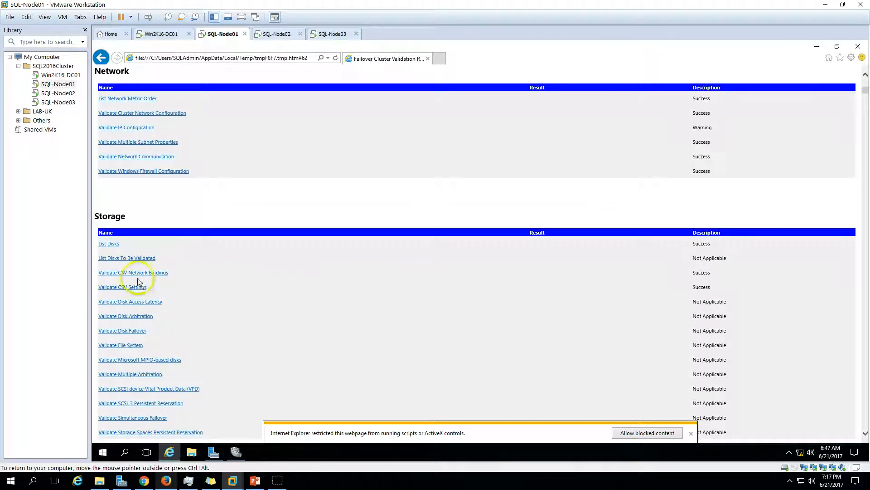
{"action": "left_click", "coordinate": [859, 45]}
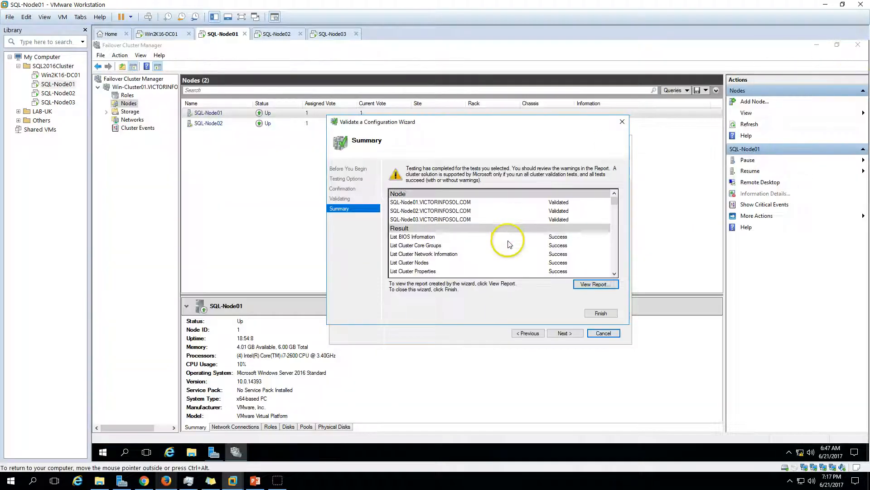
- Finish validation, clear 'Add all eligible storage to the cluster', and add SQL-Node03
{"action": "left_click", "coordinate": [602, 313]}
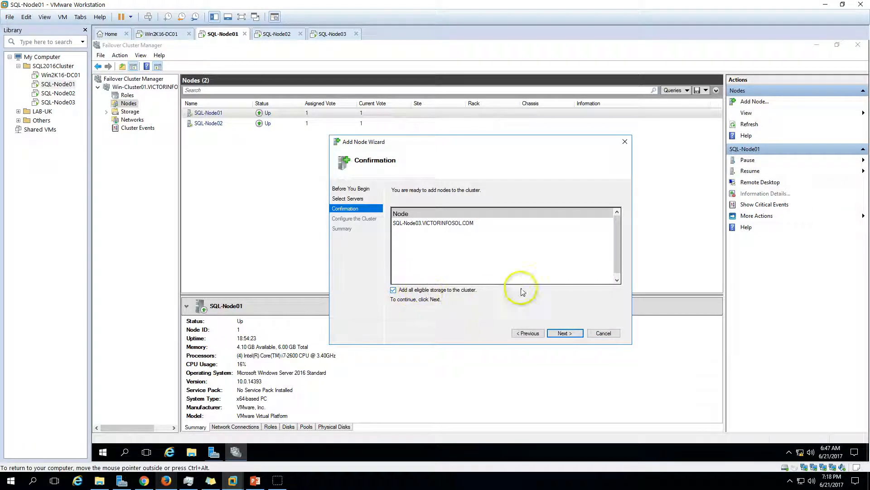
{"action": "left_click_drag", "start_coordinate": [618, 245], "coordinate": [610, 280]}
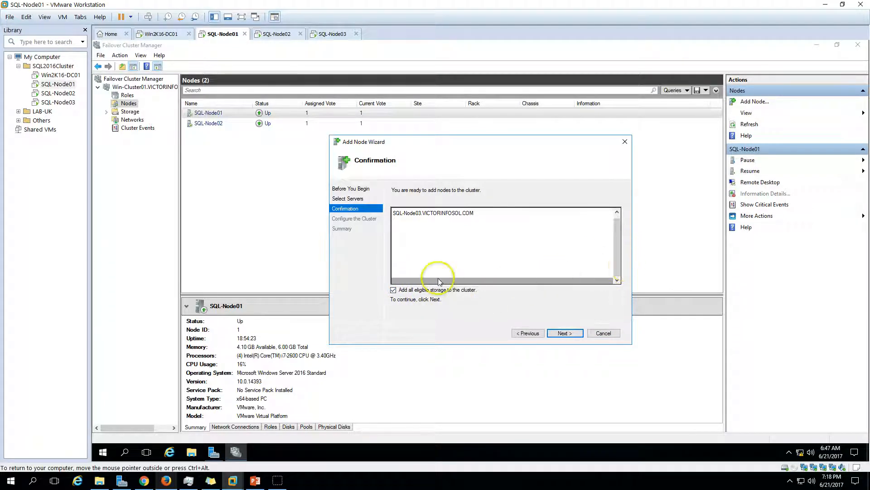
{"action": "left_click", "coordinate": [394, 292]}
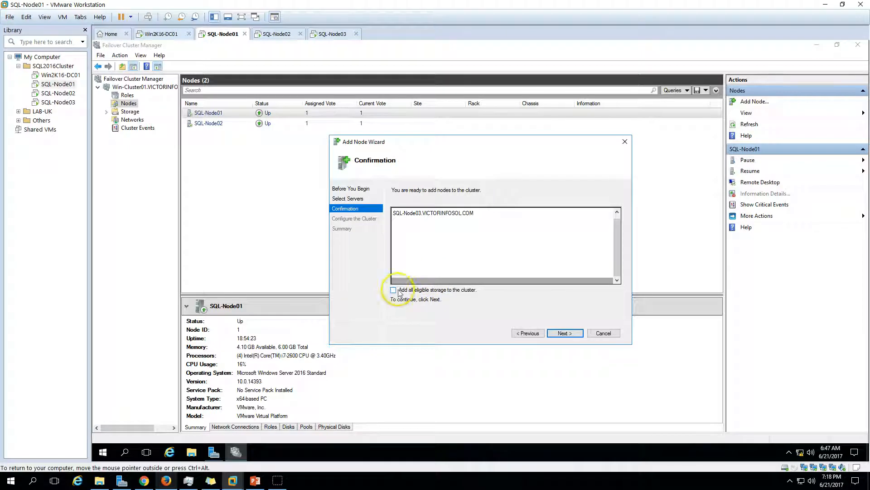
{"action": "left_click", "coordinate": [441, 214]}
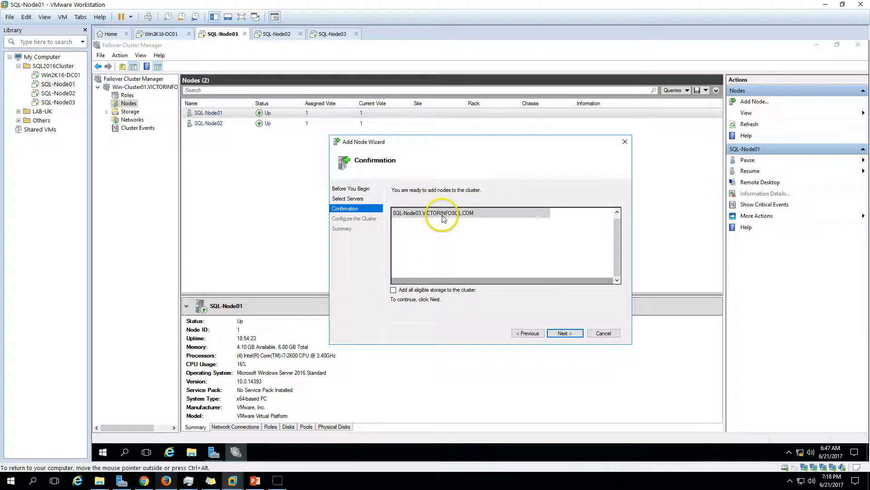
{"action": "left_click", "coordinate": [573, 333]}
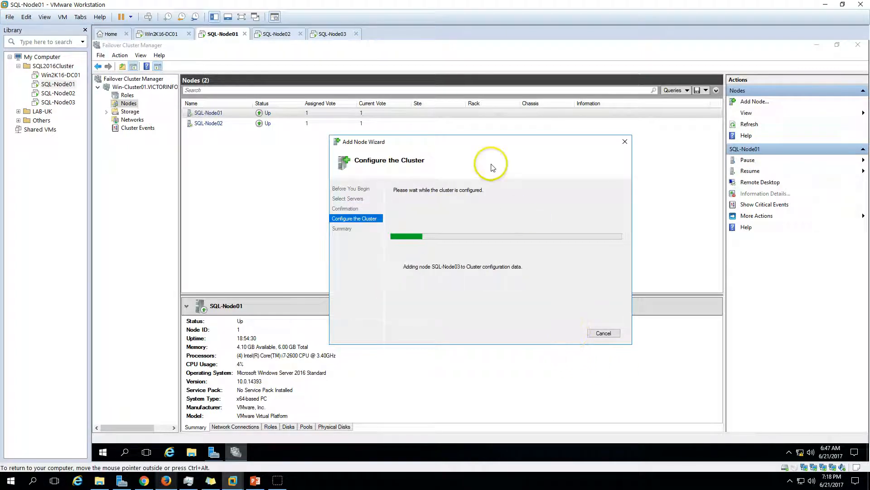
{"action": "left_click_drag", "start_coordinate": [486, 154], "coordinate": [466, 194]}
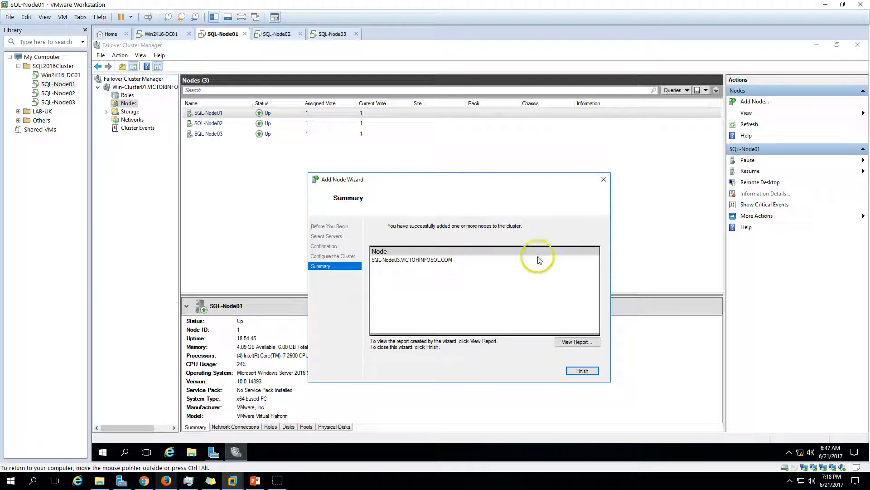
{"action": "left_click", "coordinate": [582, 371]}
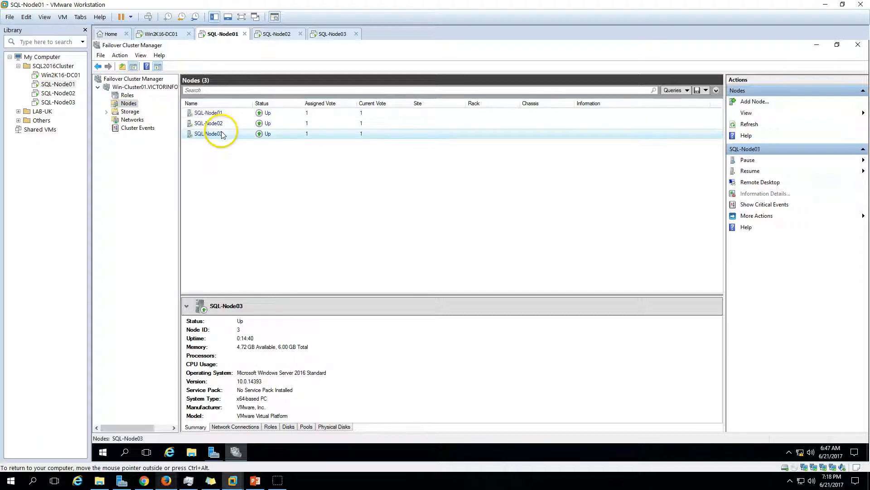
- Select SQL-Node03 in the Nodes list, check the slide, then switch to the SQL-Node03 tab
{"action": "left_click", "coordinate": [200, 134]}
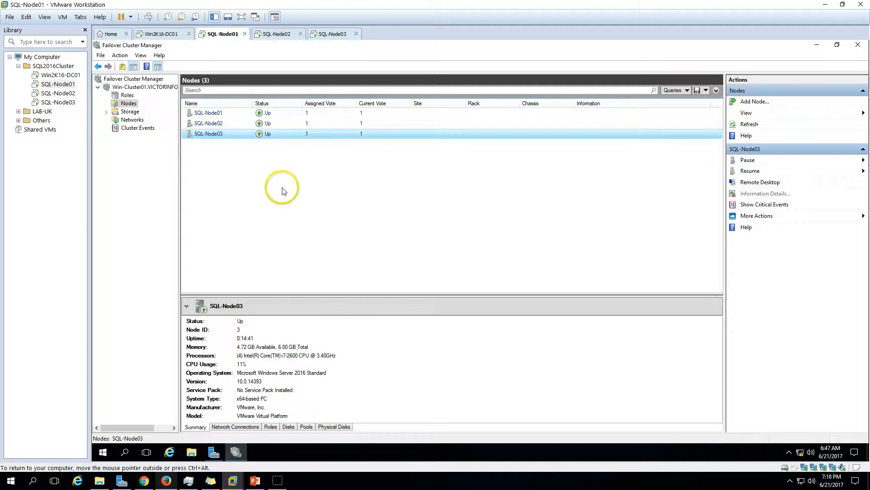
{"action": "left_click", "coordinate": [257, 482]}
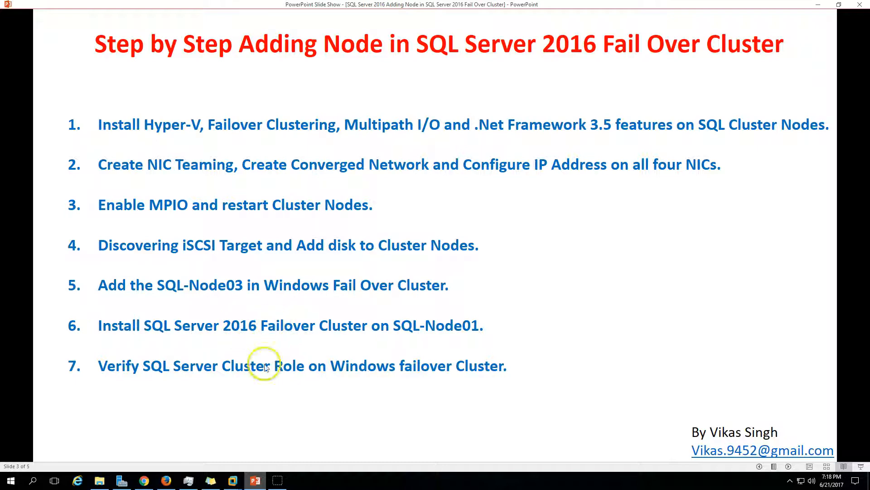
{"action": "left_click", "coordinate": [253, 480]}
{"action": "left_click", "coordinate": [333, 33]}
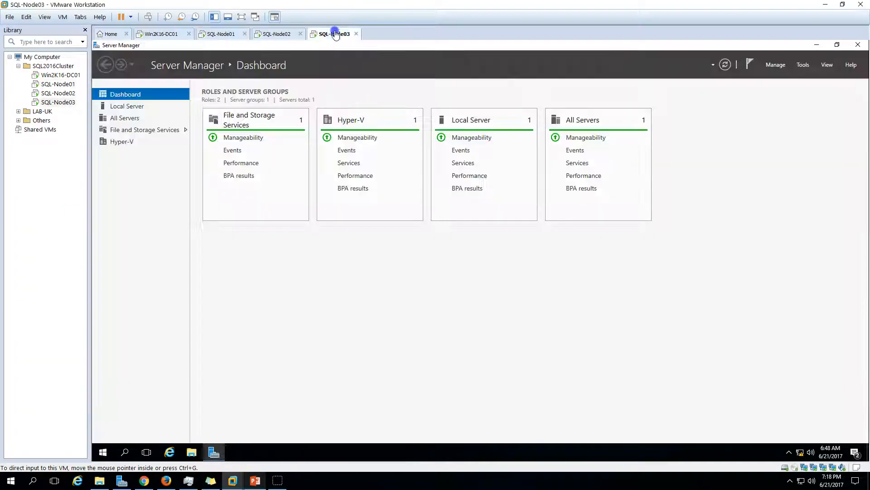
- In VM Settings, point CD/DVD (SATA) to ISO > SQL Server > SQLServer2016SP1-FullSlipstream-x64-ENU
{"action": "right_click", "coordinate": [334, 33]}
{"action": "left_click", "coordinate": [367, 162]}
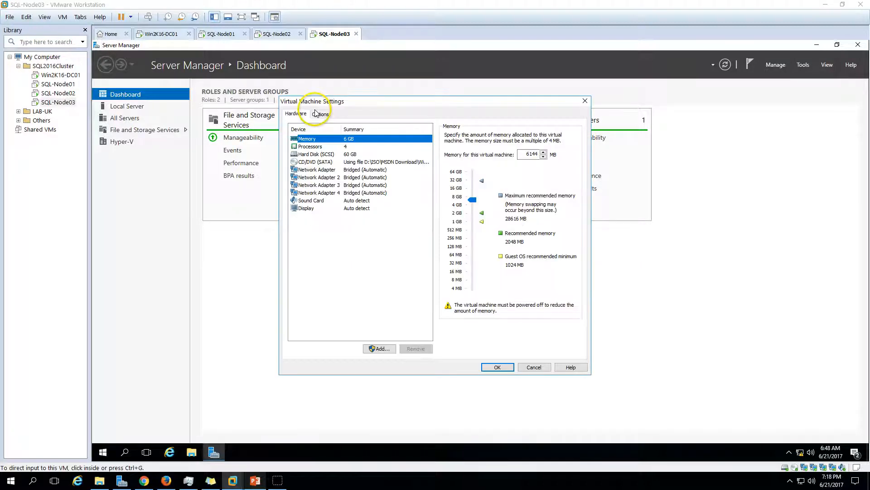
{"action": "left_click", "coordinate": [358, 162]}
{"action": "left_click", "coordinate": [557, 202]}
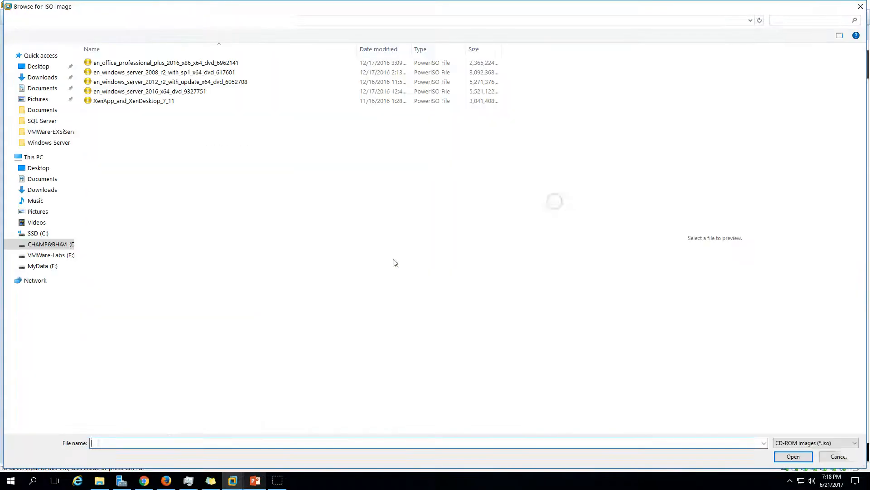
{"action": "left_click", "coordinate": [168, 20]}
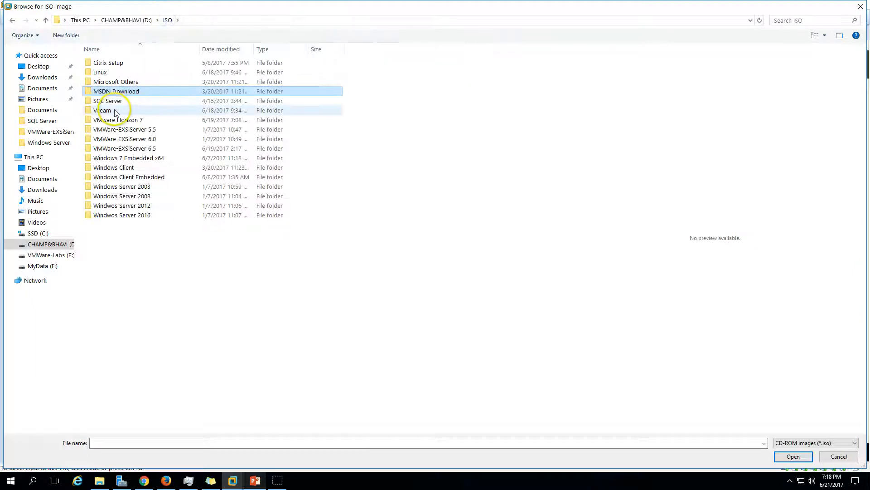
{"action": "double_click", "coordinate": [116, 100]}
{"action": "left_click", "coordinate": [139, 102]}
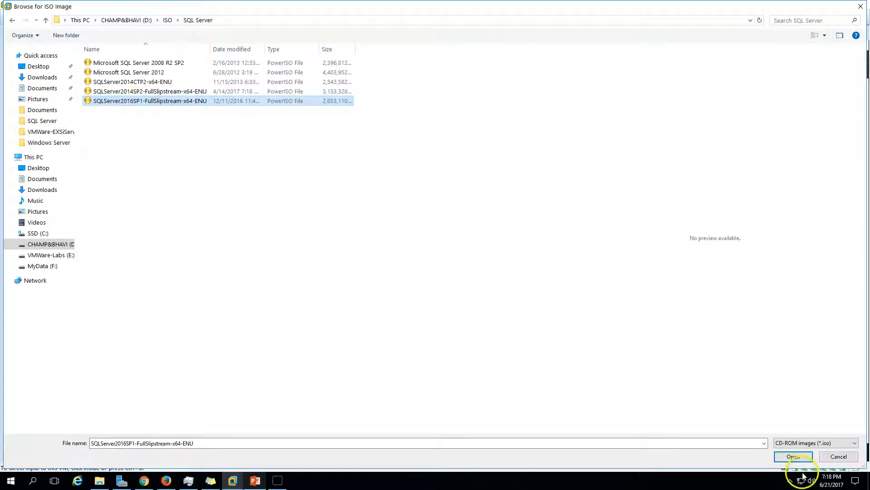
{"action": "left_click", "coordinate": [793, 456]}
{"action": "left_click", "coordinate": [498, 367]}
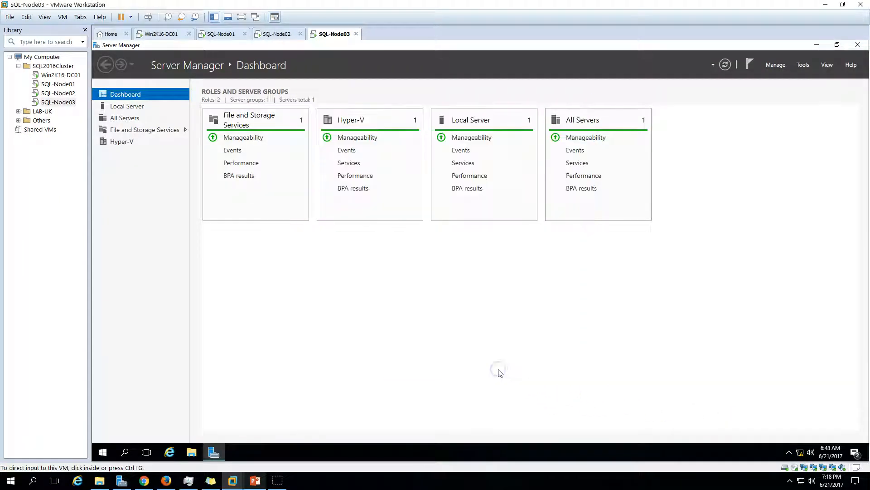
- Open DVD Drive (Z:) from This PC and run SQL Server 2016 setup, approving UAC
{"action": "left_click", "coordinate": [219, 449]}
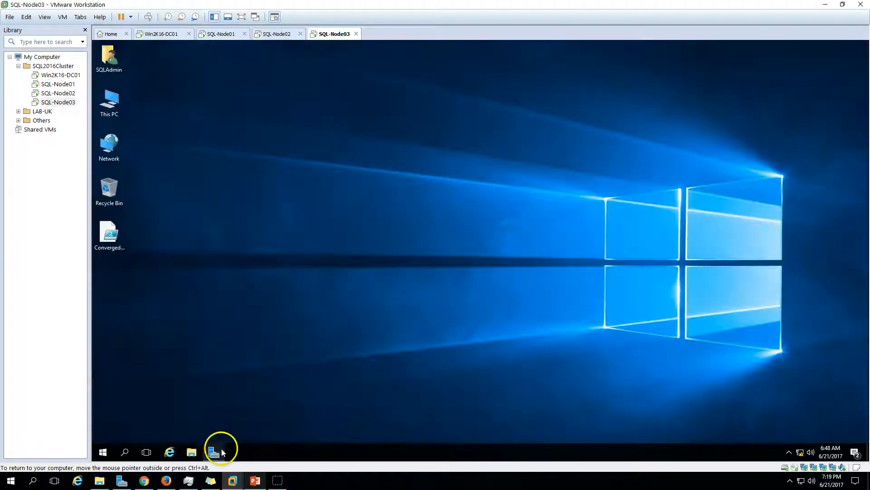
{"action": "left_click_drag", "start_coordinate": [211, 451], "coordinate": [189, 451]}
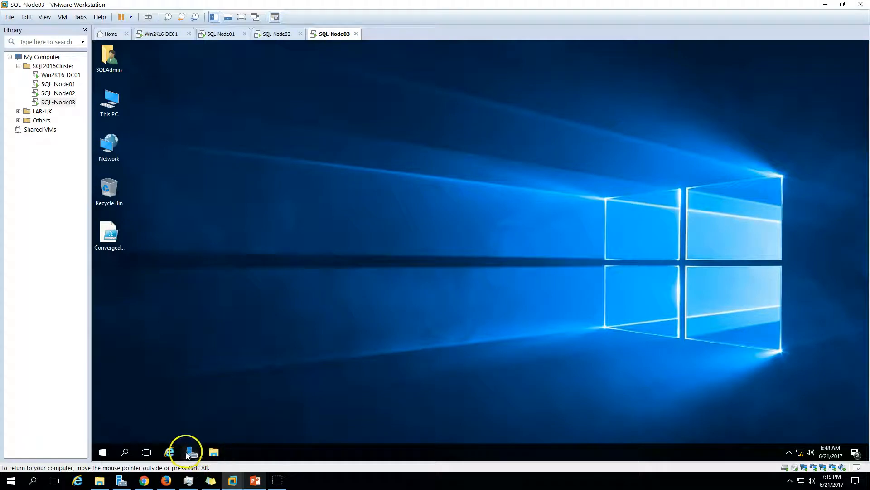
{"action": "left_click", "coordinate": [215, 452]}
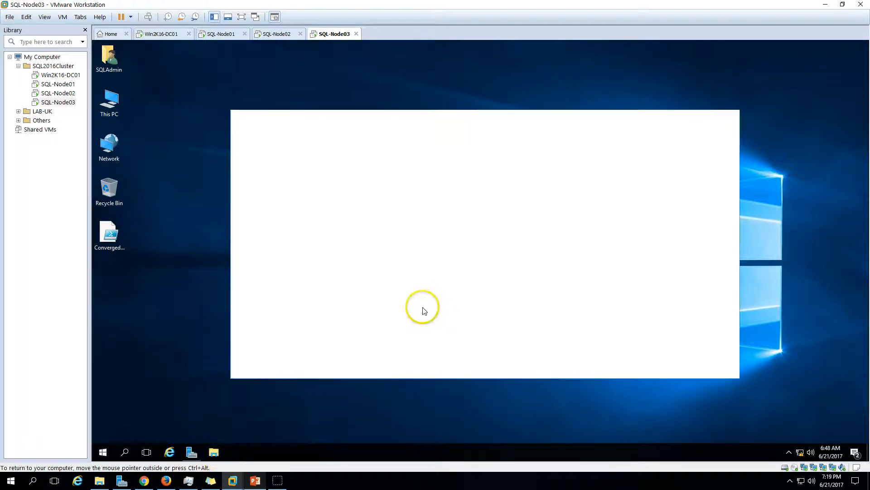
{"action": "left_click", "coordinate": [261, 223]}
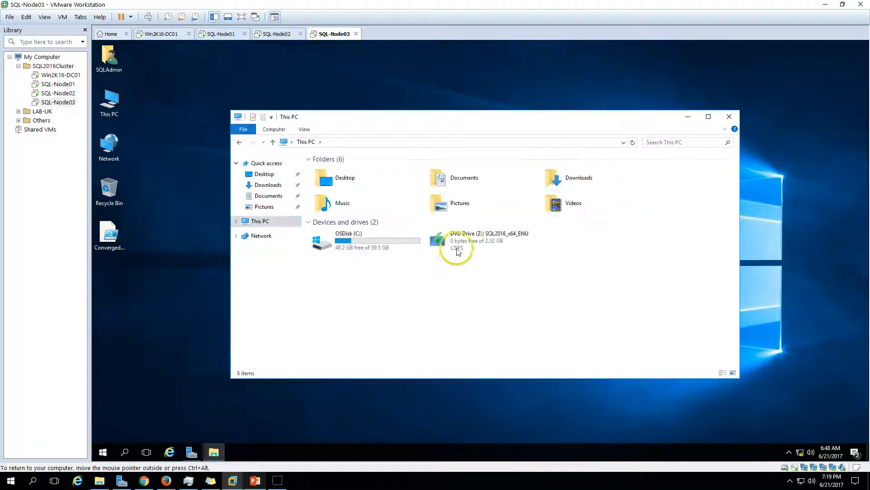
{"action": "left_click", "coordinate": [473, 246]}
{"action": "double_click", "coordinate": [473, 246]}
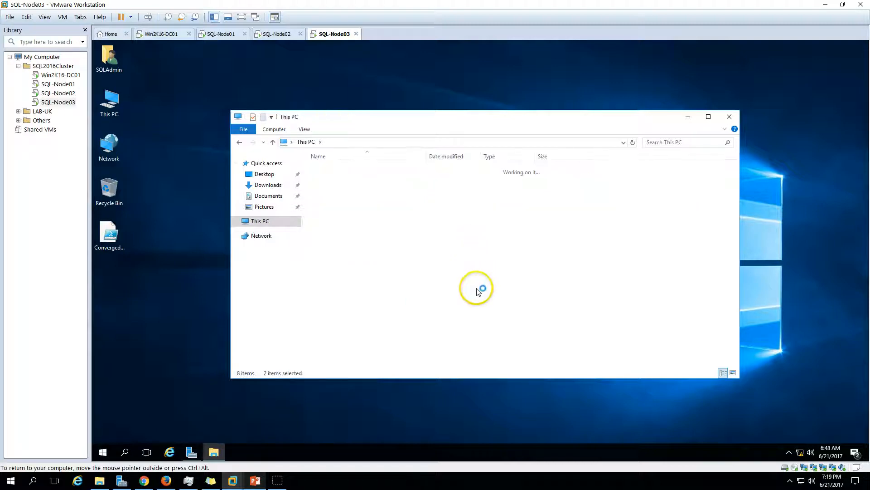
{"action": "left_click", "coordinate": [728, 117]}
{"action": "left_click", "coordinate": [353, 267]}
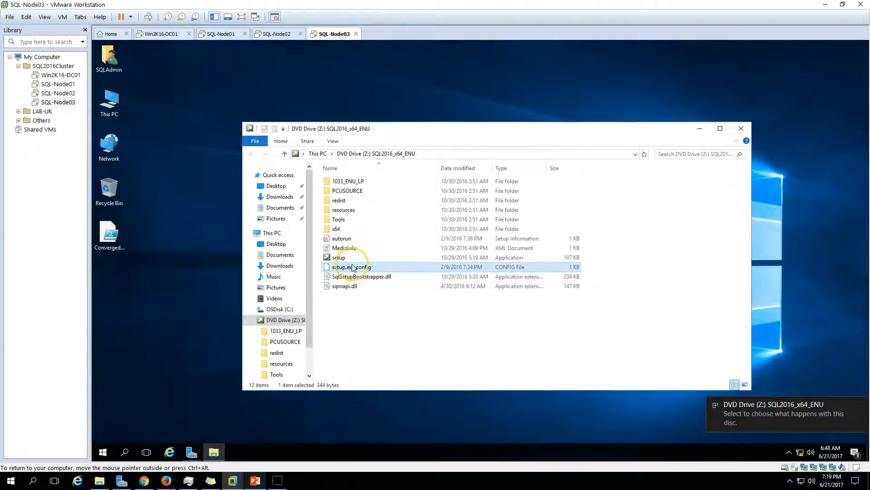
{"action": "left_click", "coordinate": [531, 332]}
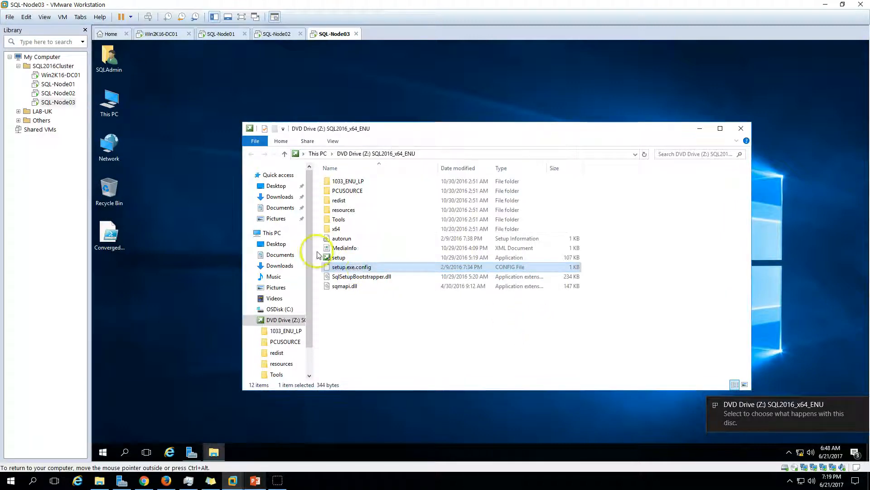
{"action": "left_click", "coordinate": [339, 257]}
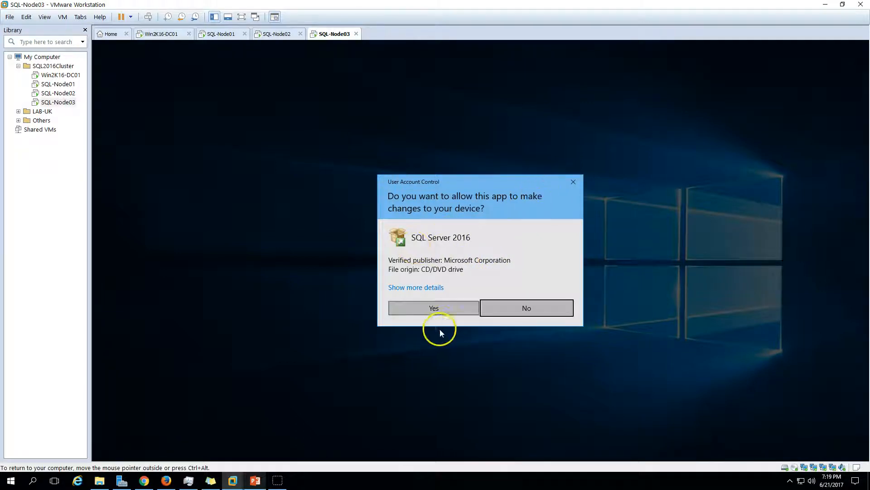
{"action": "left_click", "coordinate": [446, 308]}
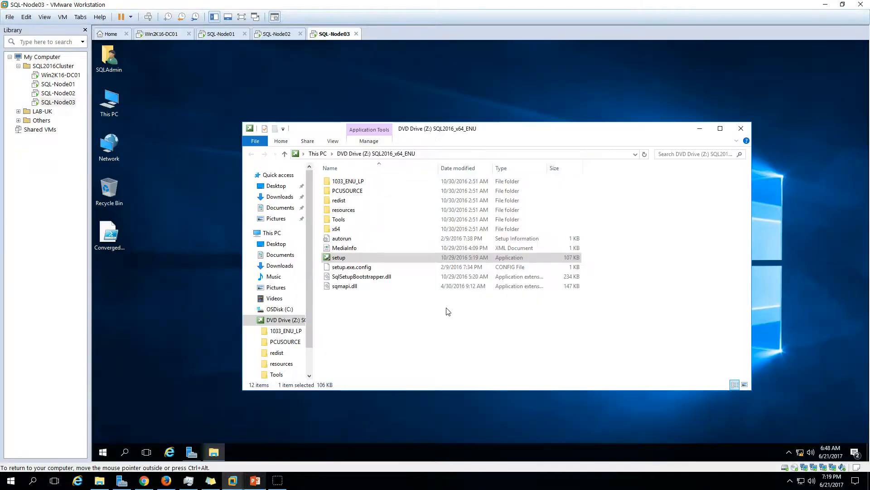
- Close the DVD Explorer window and clear the Windows Defender and SmartScreen notifications
{"action": "left_click", "coordinate": [740, 127]}
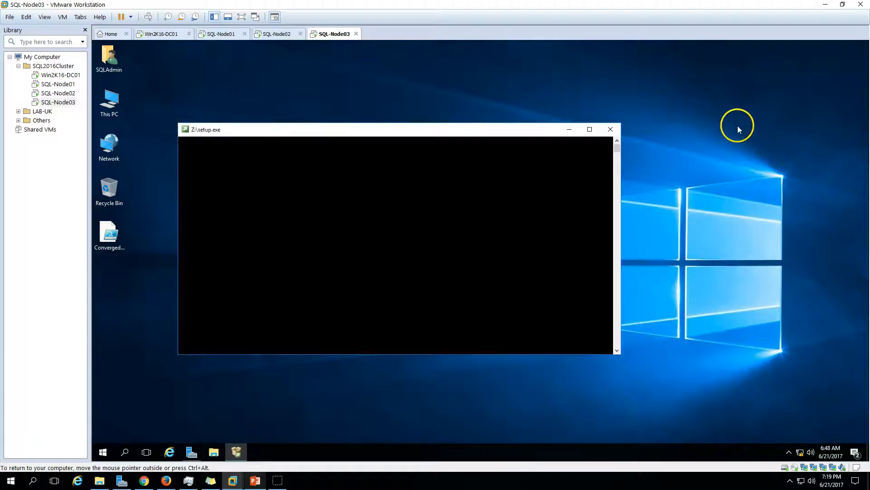
{"action": "left_click", "coordinate": [854, 453]}
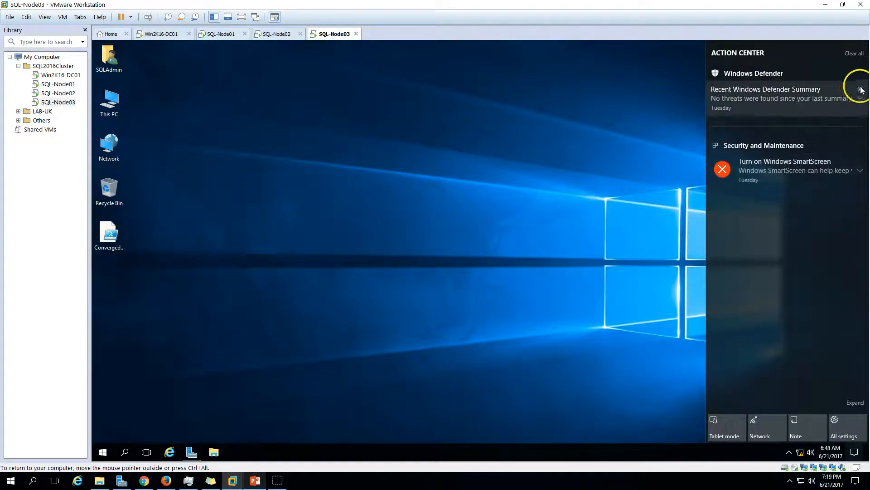
{"action": "left_click", "coordinate": [860, 89]}
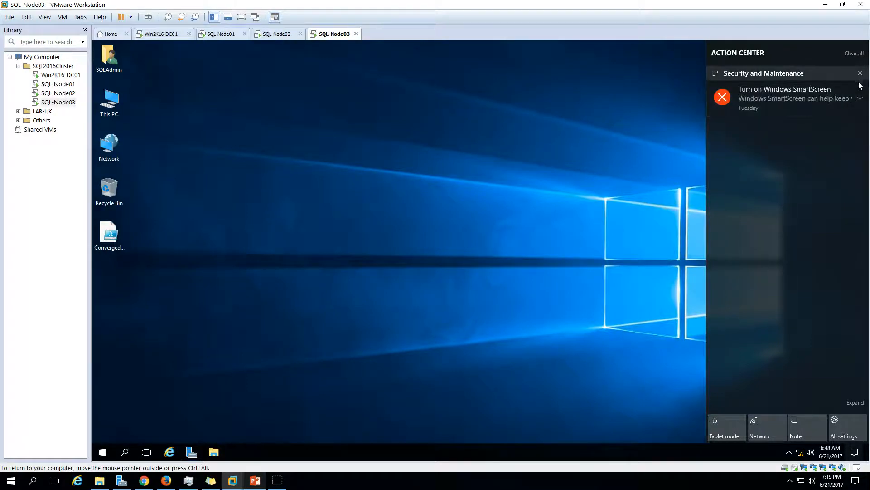
{"action": "left_click", "coordinate": [860, 84]}
{"action": "left_click", "coordinate": [473, 232]}
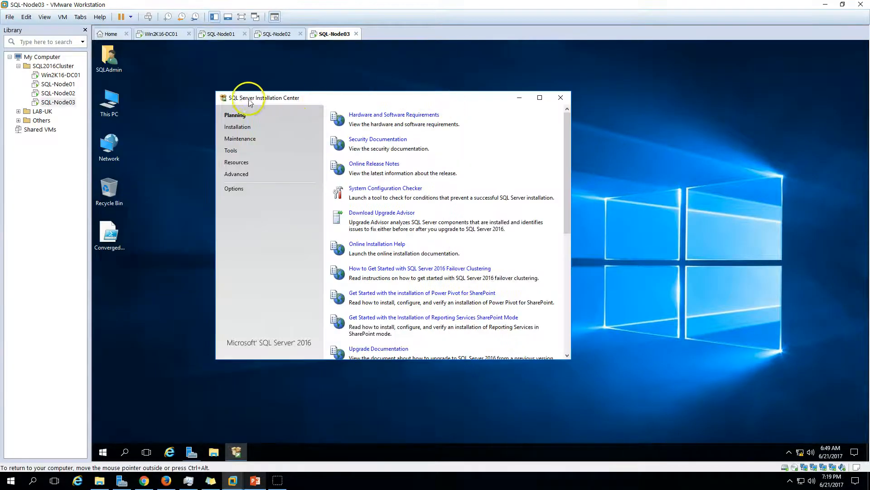
- Choose Add node to a SQL Server failover cluster, keep Evaluation, and advance past Product Updates
{"action": "left_click", "coordinate": [243, 129]}
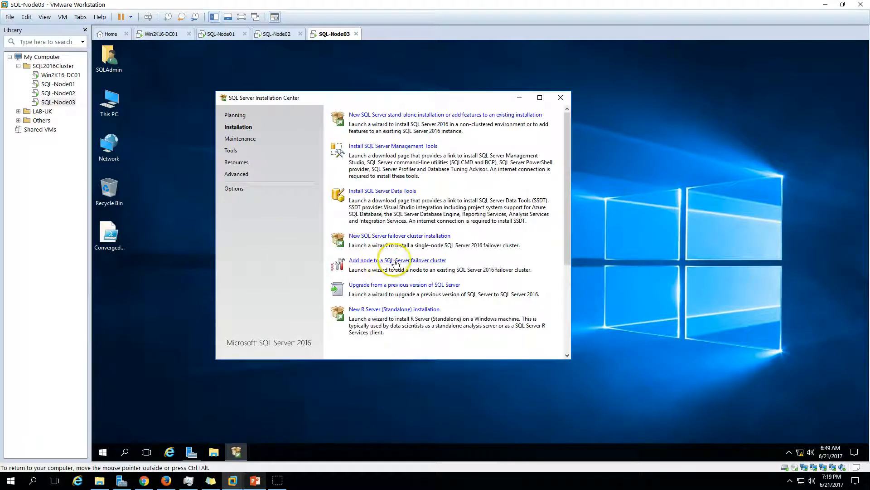
{"action": "left_click", "coordinate": [429, 262]}
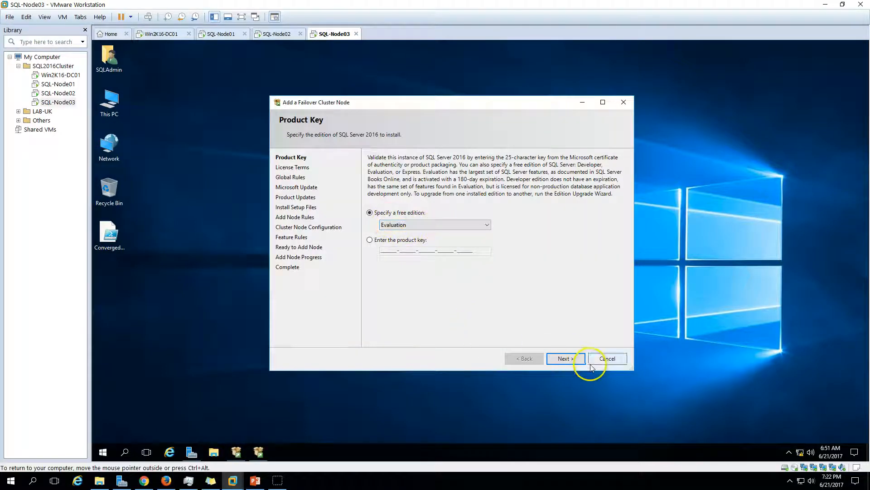
{"action": "left_click", "coordinate": [563, 358]}
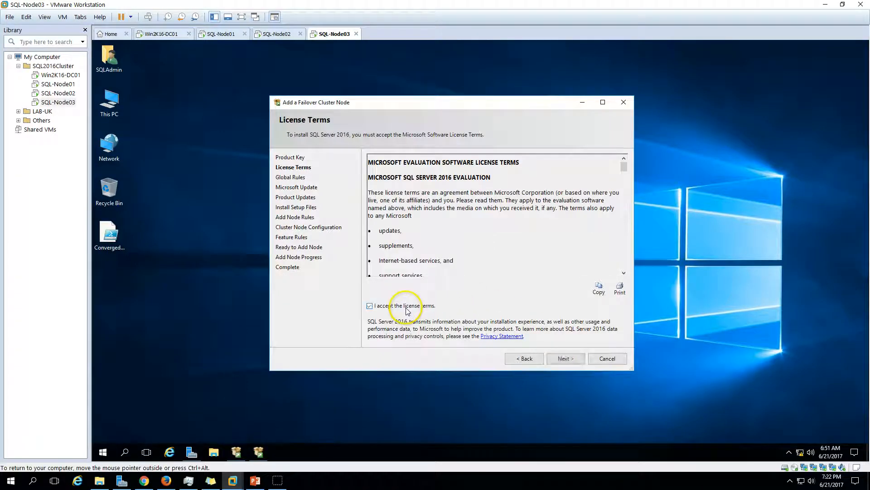
{"action": "left_click", "coordinate": [565, 359]}
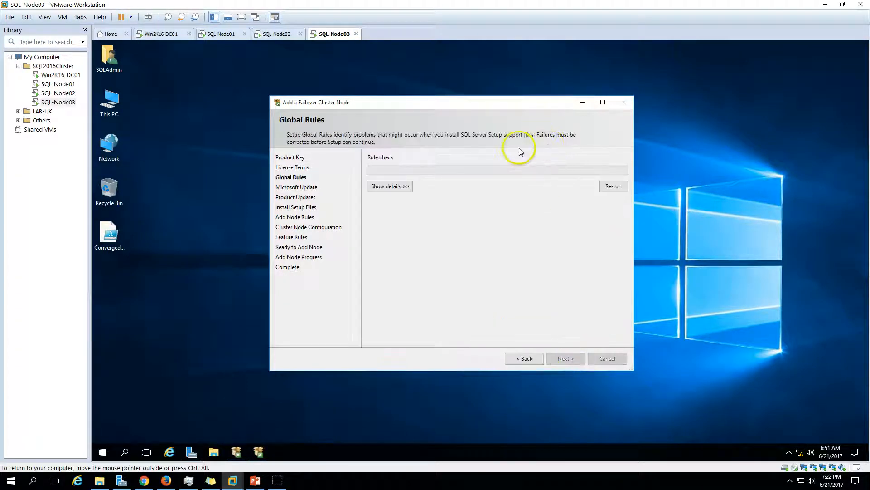
{"action": "left_click", "coordinate": [381, 186]}
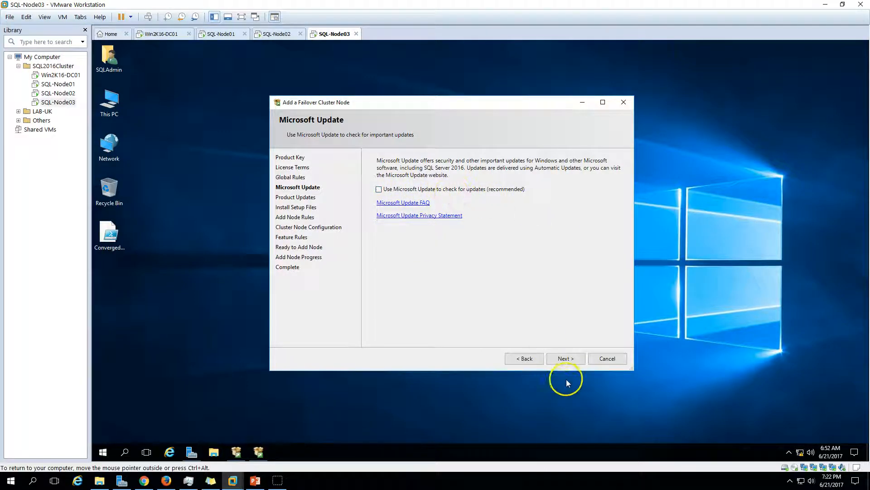
{"action": "left_click", "coordinate": [570, 358]}
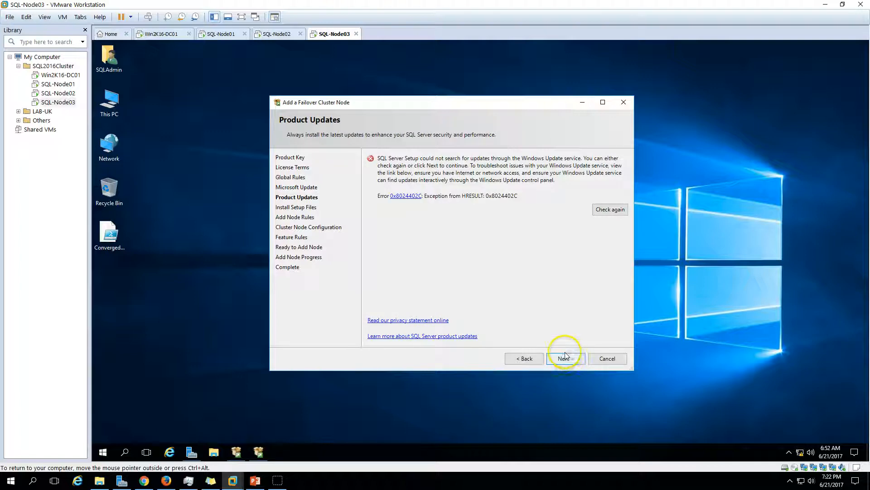
{"action": "left_click", "coordinate": [565, 357]}
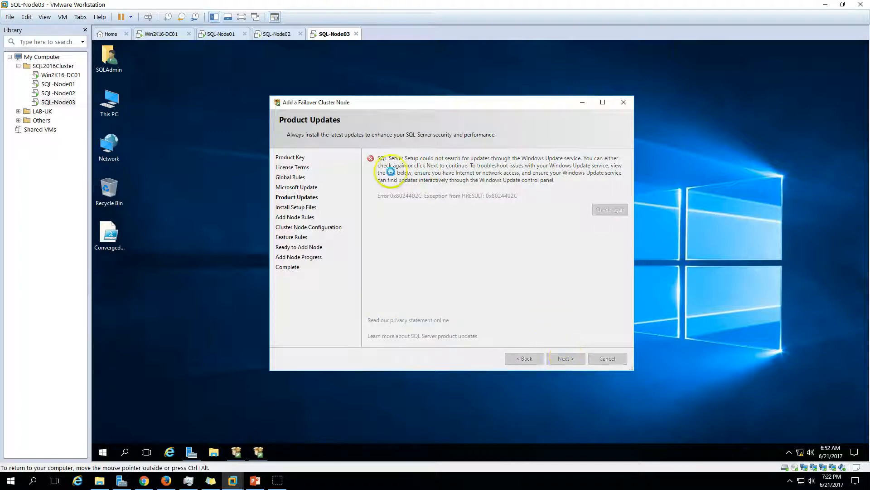
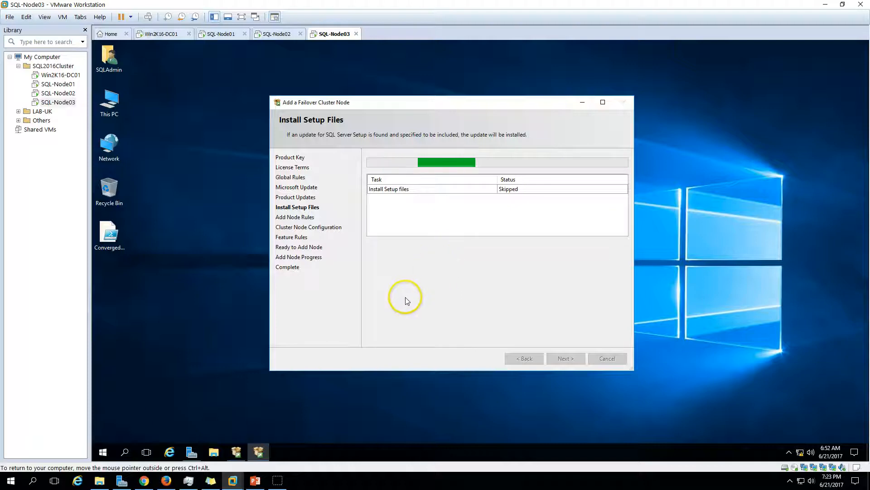
- Show the detailed rule results in a maximized wizard and check the Cluster Node rule
{"action": "left_click", "coordinate": [394, 186]}
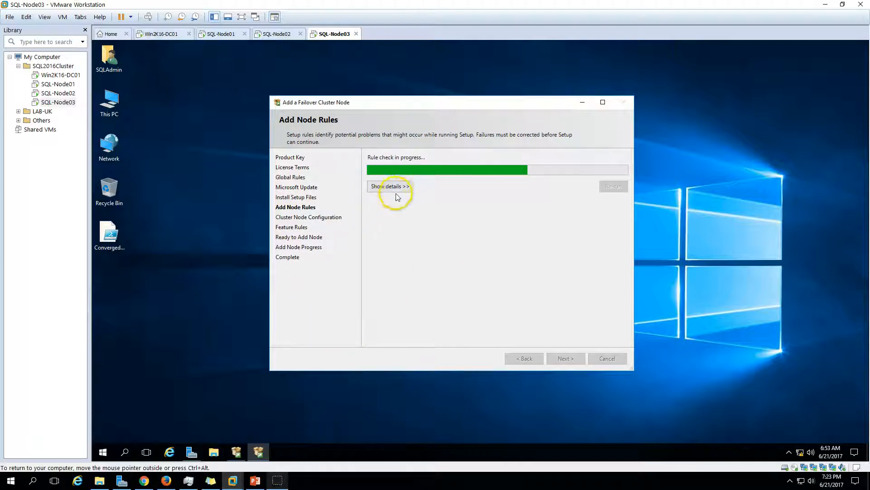
{"action": "double_click", "coordinate": [467, 102]}
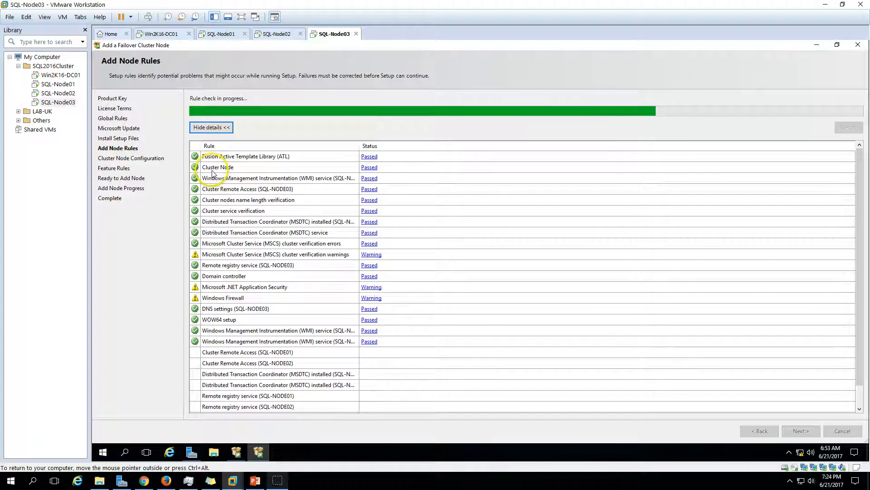
{"action": "left_click", "coordinate": [369, 167]}
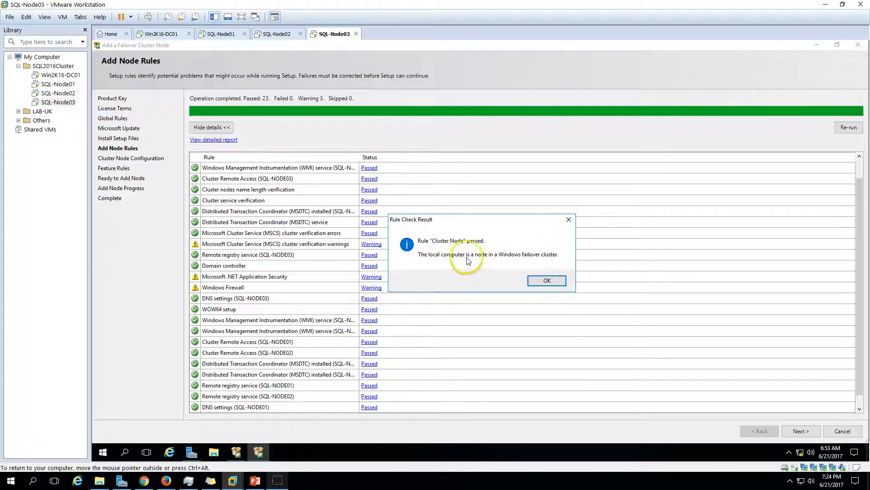
{"action": "left_click", "coordinate": [546, 282]}
- Review the Windows Firewall warning and continue past the 23-passed, 3-warning rule check
{"action": "scroll", "coordinate": [287, 312], "scroll_direction": "down", "scroll_amount": 1}
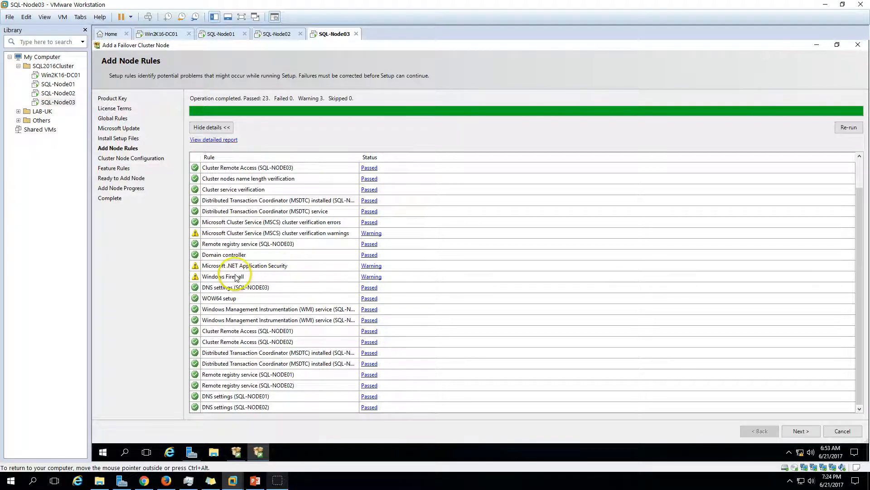
{"action": "left_click", "coordinate": [372, 278]}
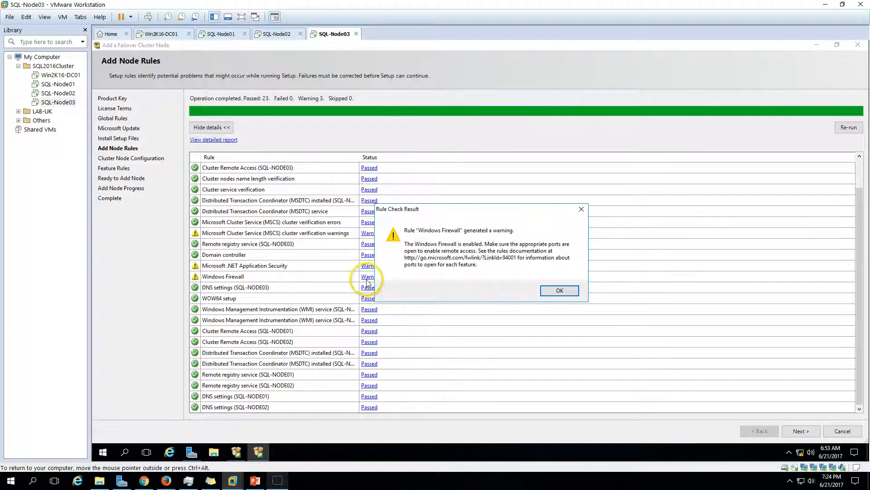
{"action": "left_click", "coordinate": [557, 292]}
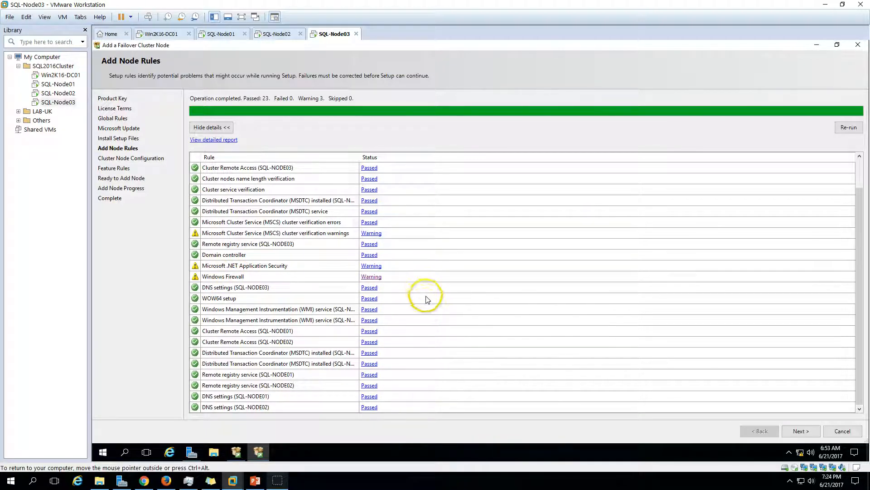
{"action": "left_click", "coordinate": [801, 430]}
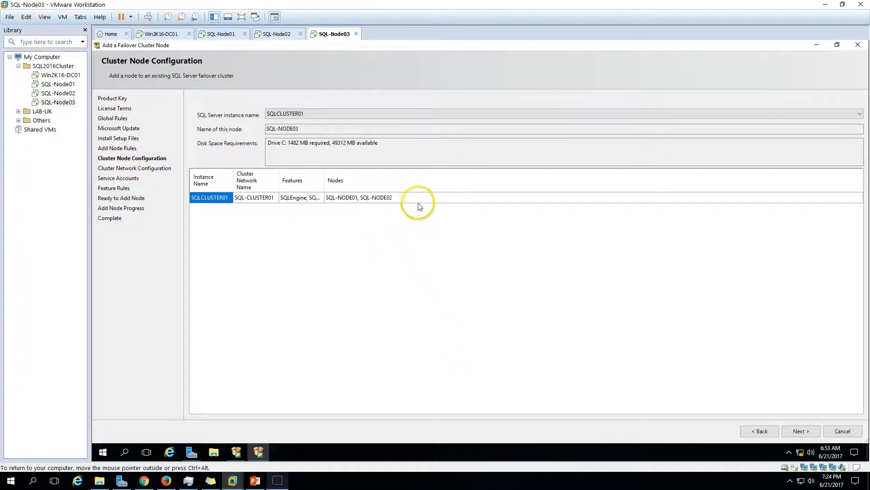
- Keep SQLCLUSTER01 as the instance for node SQL-NODE03 to join
{"action": "left_click", "coordinate": [326, 115]}
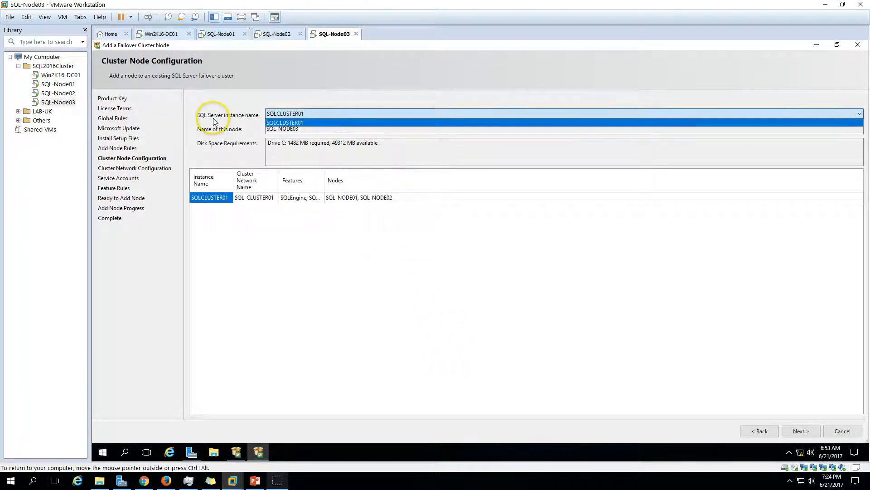
{"action": "left_click", "coordinate": [330, 119]}
{"action": "left_click", "coordinate": [330, 119]}
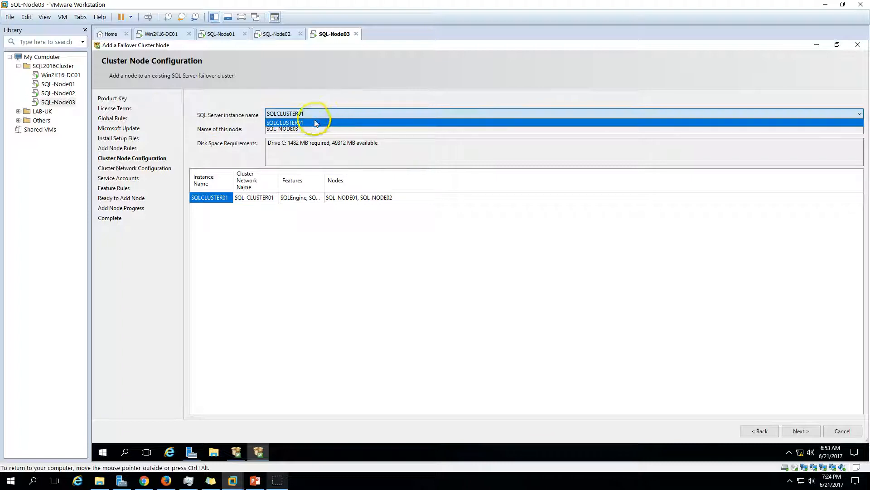
{"action": "left_click", "coordinate": [229, 122]}
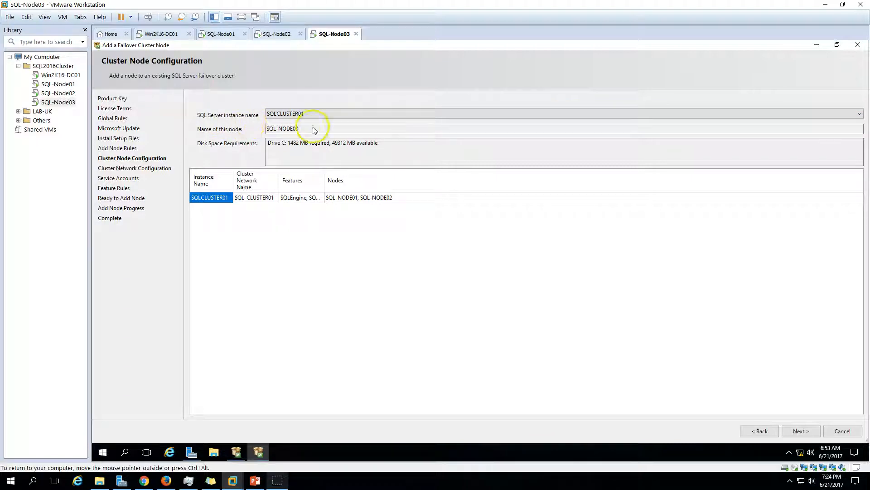
{"action": "left_click", "coordinate": [198, 129]}
{"action": "left_click", "coordinate": [492, 297]}
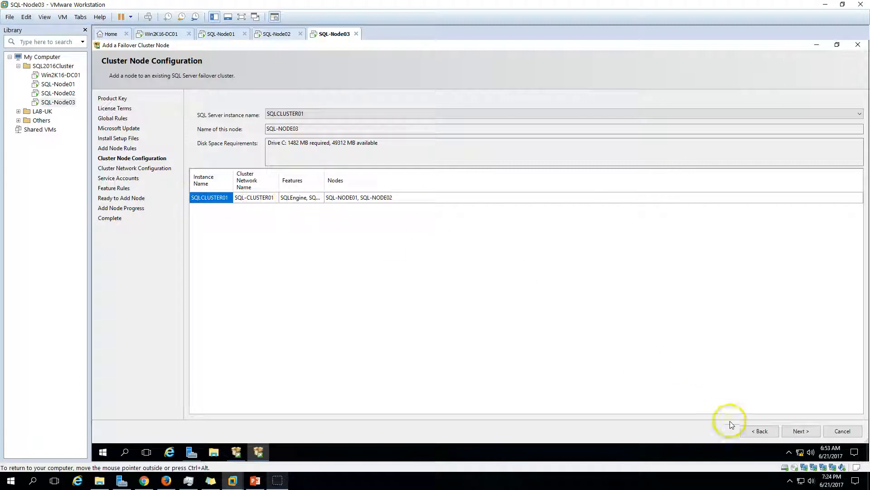
{"action": "left_click", "coordinate": [803, 432]}
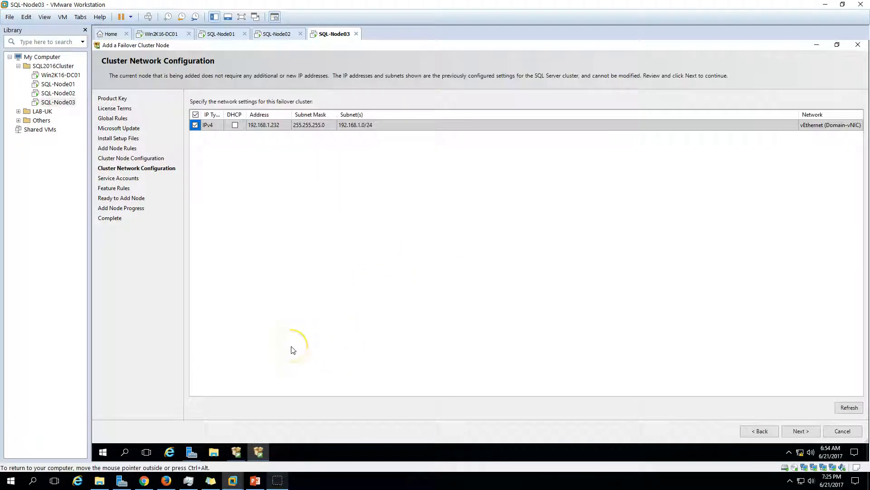
- Accept the existing IPv4 192.168.1.232 network on vEthernet (Domain-vNIC)
{"action": "left_click", "coordinate": [362, 125]}
{"action": "left_click", "coordinate": [279, 125]}
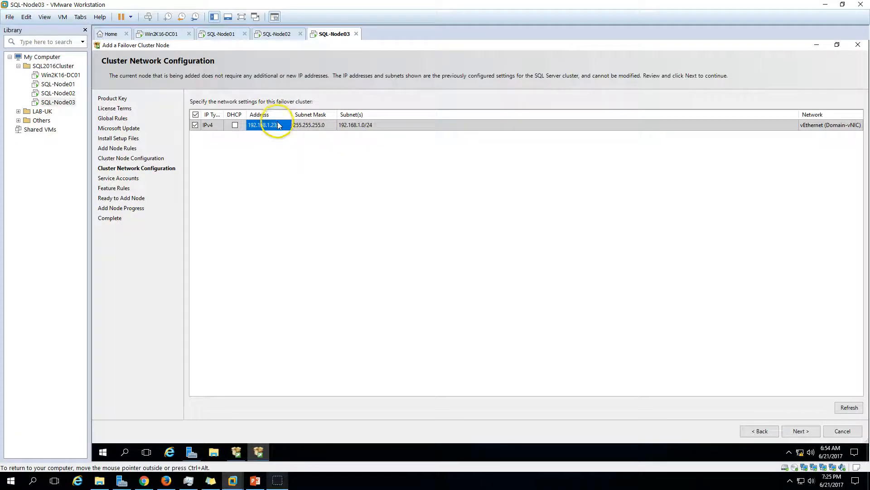
{"action": "left_click", "coordinate": [829, 127]}
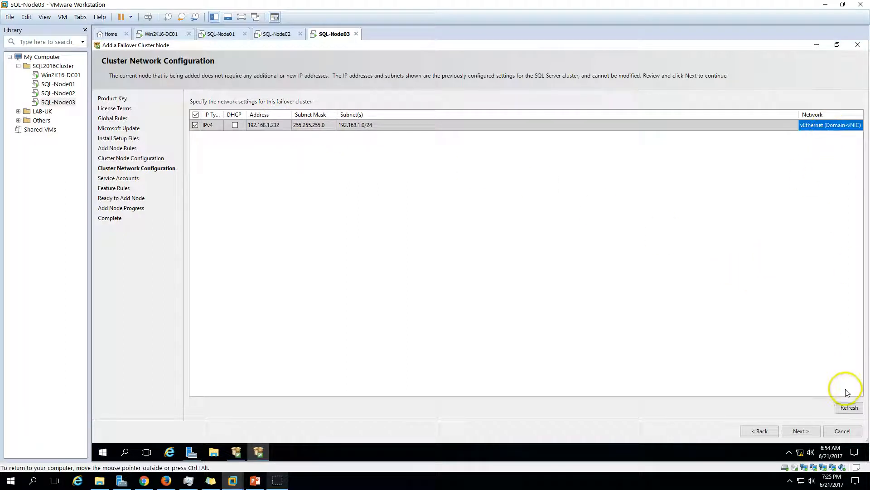
{"action": "left_click", "coordinate": [800, 431]}
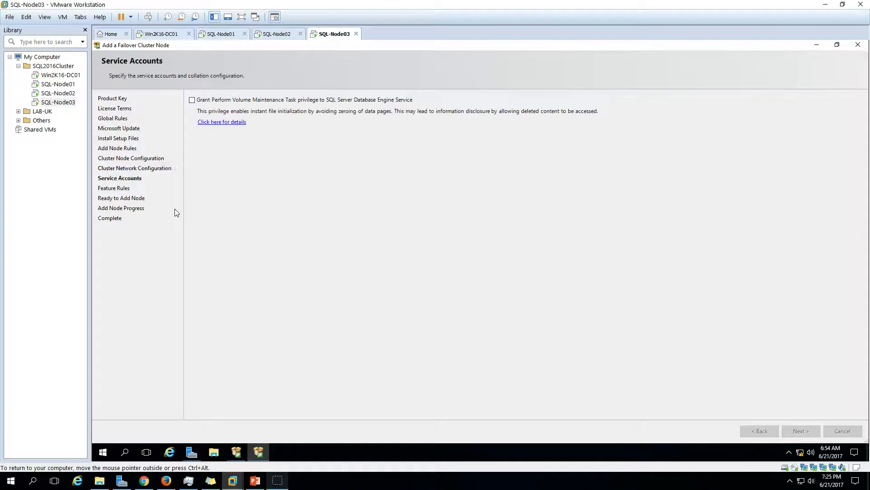
- Enter the Database Engine and SQL Server Agent account passwords and continue to the summary
{"action": "left_click", "coordinate": [813, 433]}
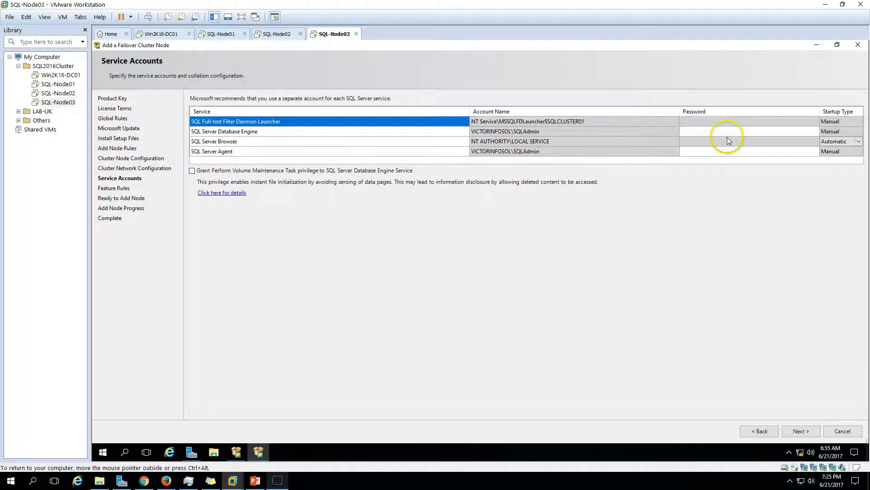
{"action": "left_click", "coordinate": [727, 138]}
{"action": "left_click", "coordinate": [726, 131]}
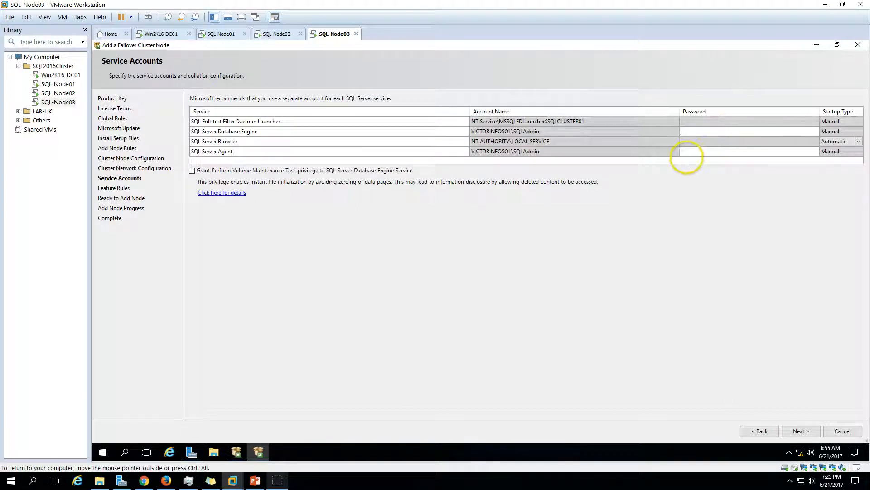
{"action": "key", "text": "Tab"}
{"action": "key", "text": "Tab"}
{"action": "key", "text": "Tab"}
{"action": "key", "text": "Tab"}
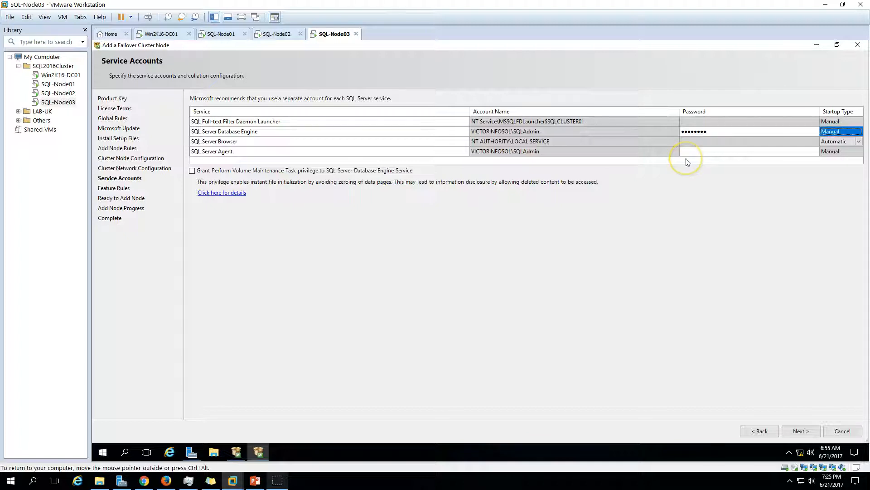
{"action": "key", "text": "Tab"}
{"action": "key", "text": "Tab"}
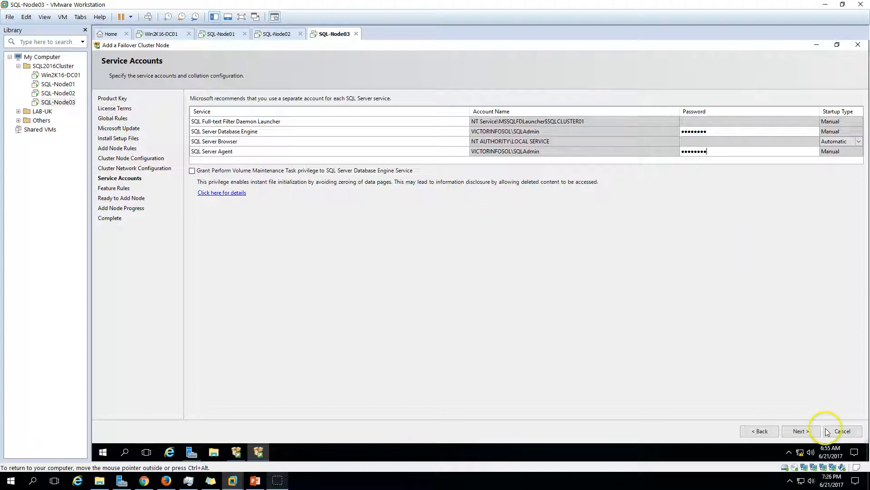
{"action": "left_click", "coordinate": [801, 429]}
{"action": "left_click", "coordinate": [801, 430]}
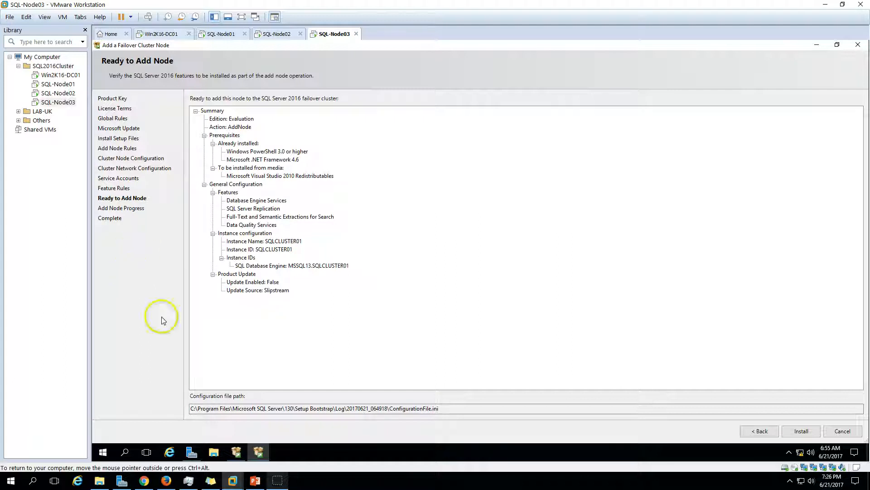
- Review the AddNode summary for SQLCLUSTER01 and start the installation
{"action": "left_click", "coordinate": [302, 249]}
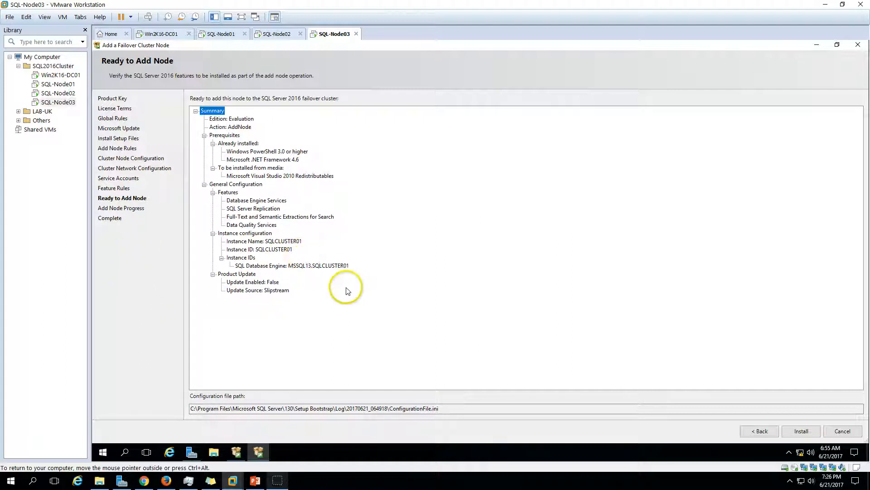
{"action": "left_click", "coordinate": [802, 431]}
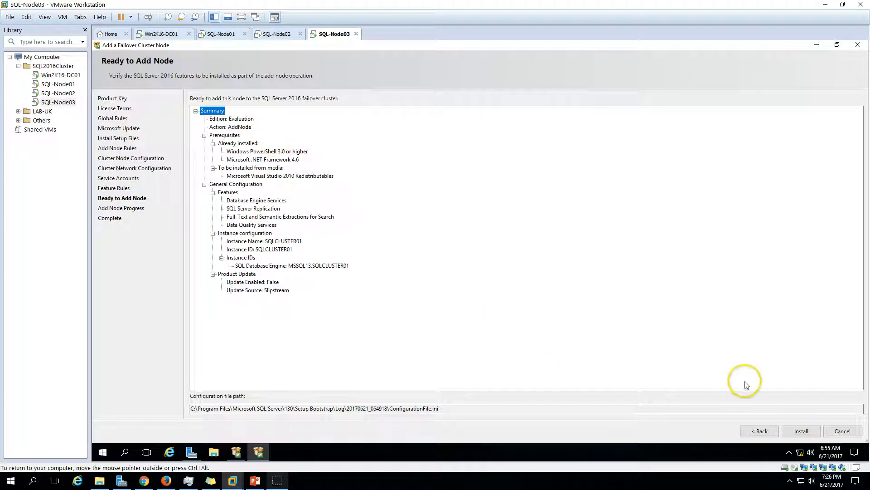
{"action": "left_click", "coordinate": [801, 432]}
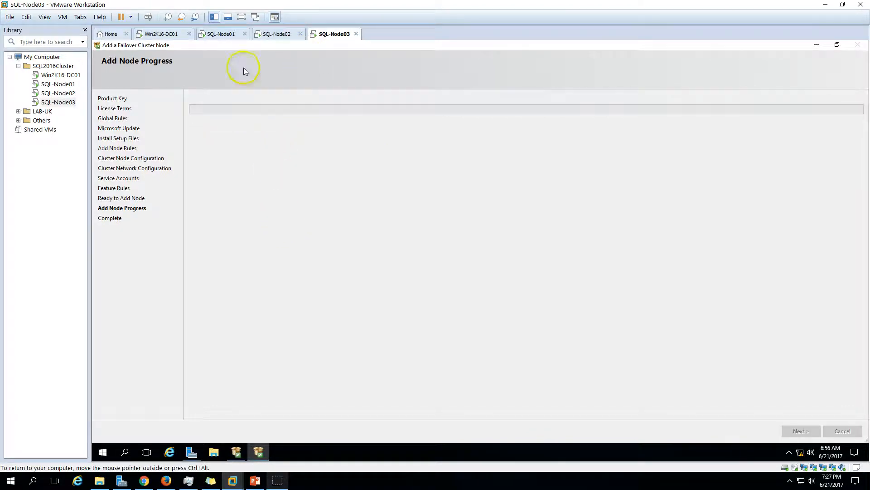
- Watch the SQL-Node03 add-node setup run while checking cluster Roles on SQL-Node01
{"action": "left_click", "coordinate": [222, 34]}
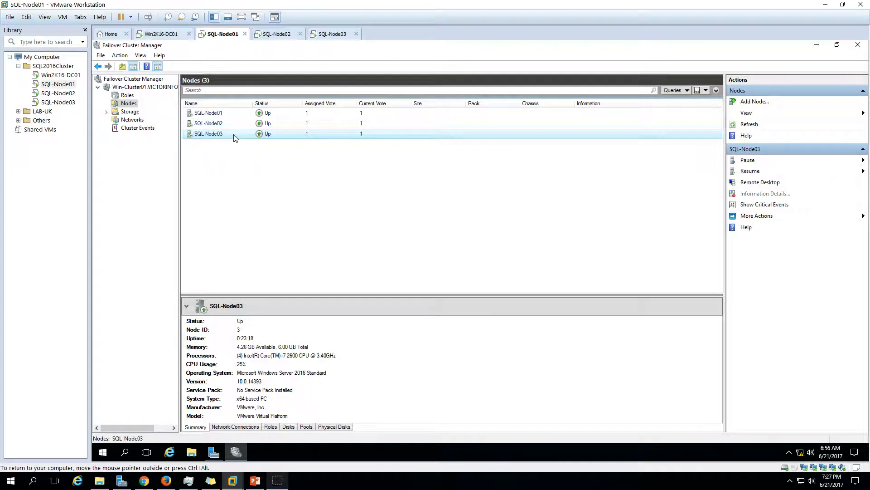
{"action": "left_click", "coordinate": [327, 35]}
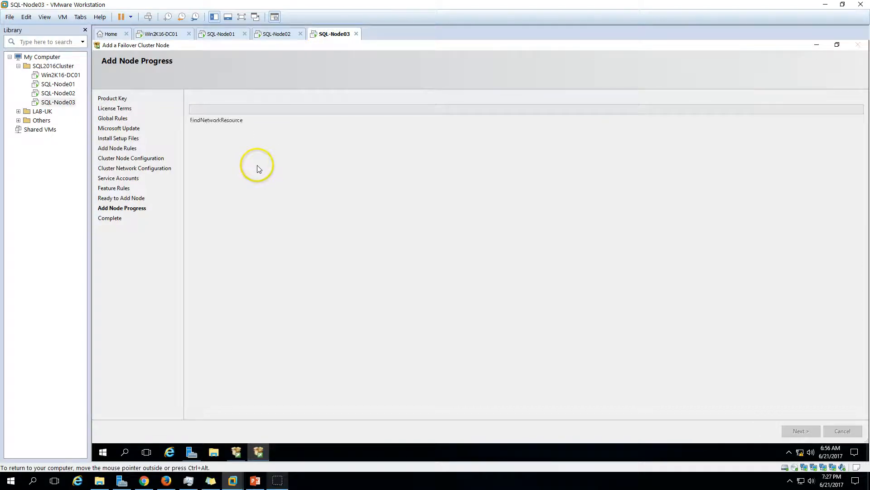
{"action": "left_click", "coordinate": [219, 34]}
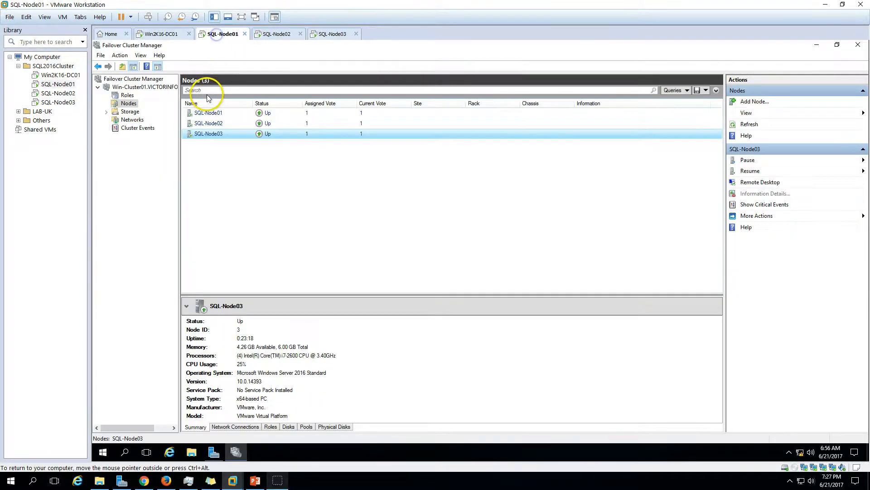
{"action": "left_click", "coordinate": [127, 97]}
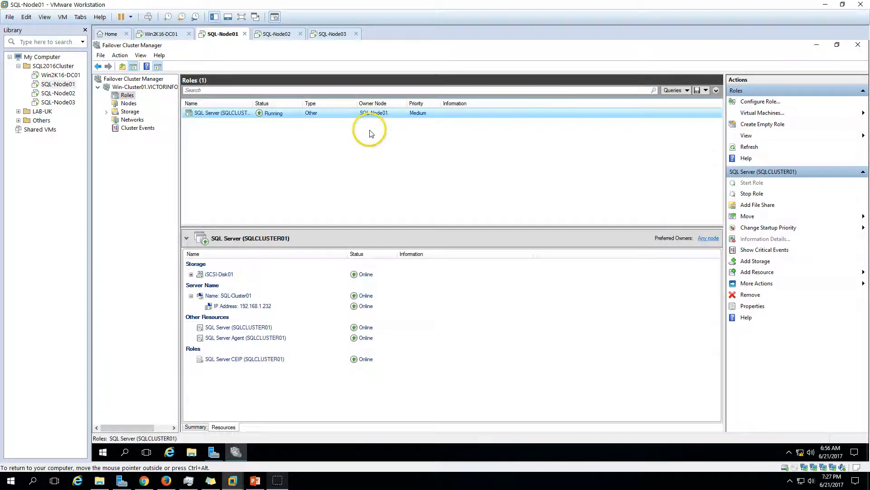
{"action": "left_click", "coordinate": [333, 34]}
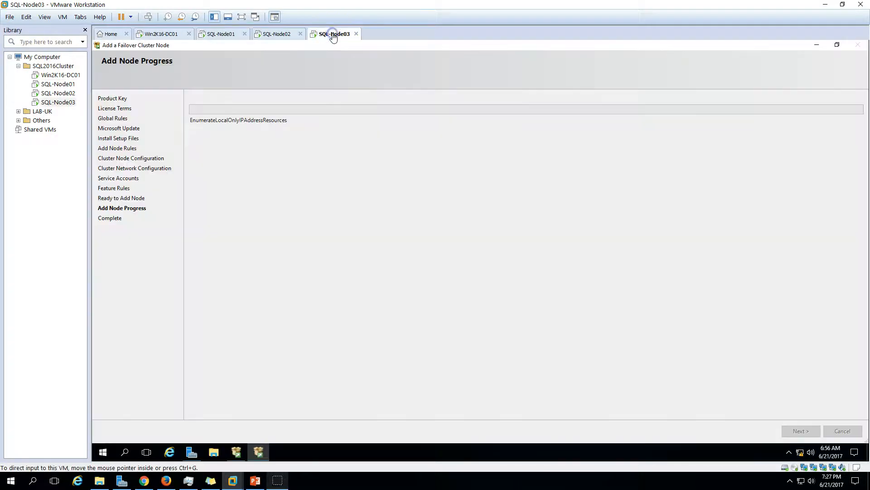
{"action": "left_click", "coordinate": [306, 105]}
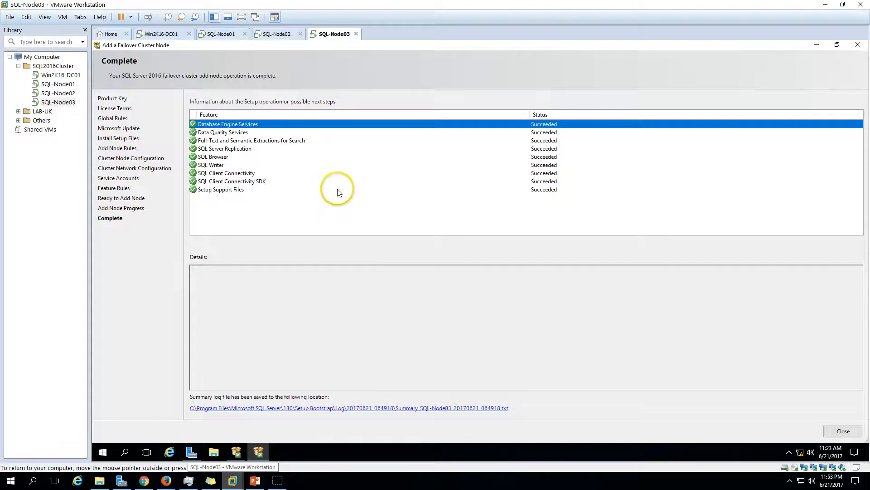
{"action": "left_click", "coordinate": [337, 192]}
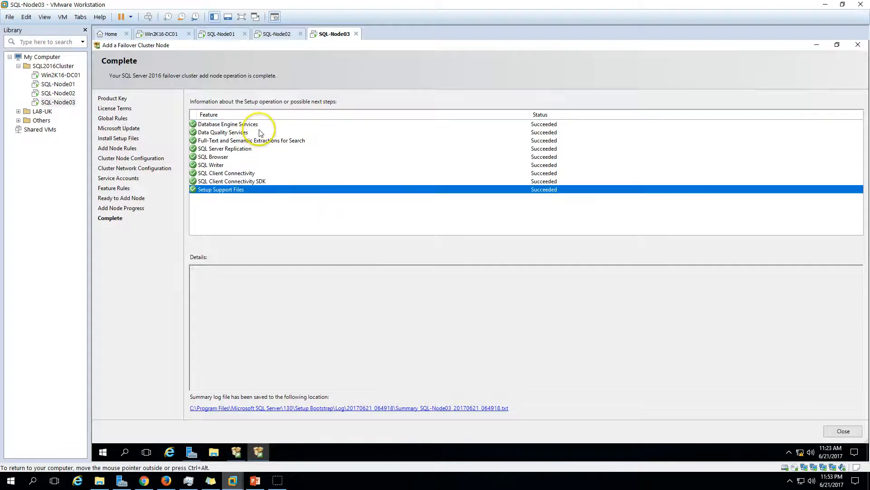
- Check the succeeded feature results, then close the wizard and SQL Server Installation Center
{"action": "left_click", "coordinate": [264, 132]}
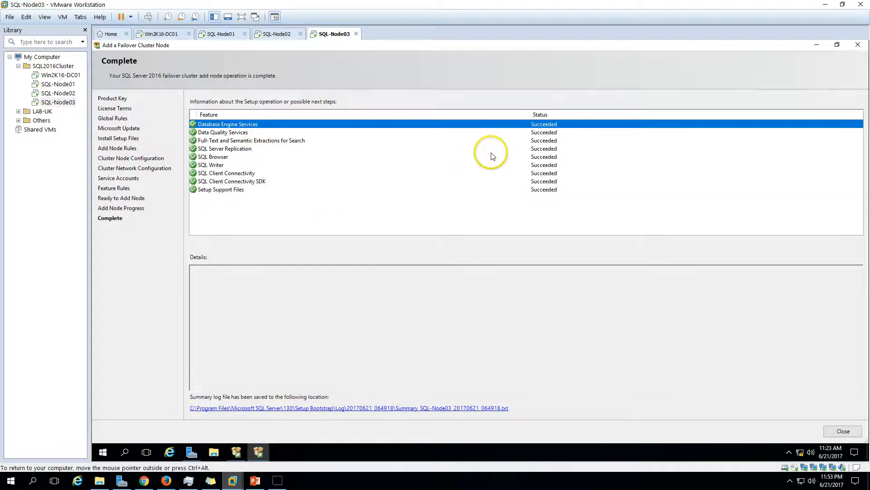
{"action": "left_click", "coordinate": [462, 173]}
{"action": "left_click", "coordinate": [536, 190]}
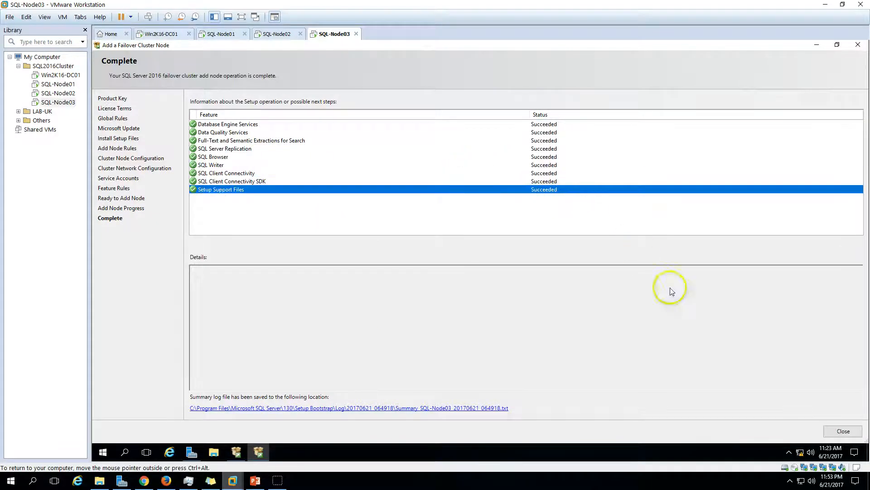
{"action": "left_click", "coordinate": [842, 430]}
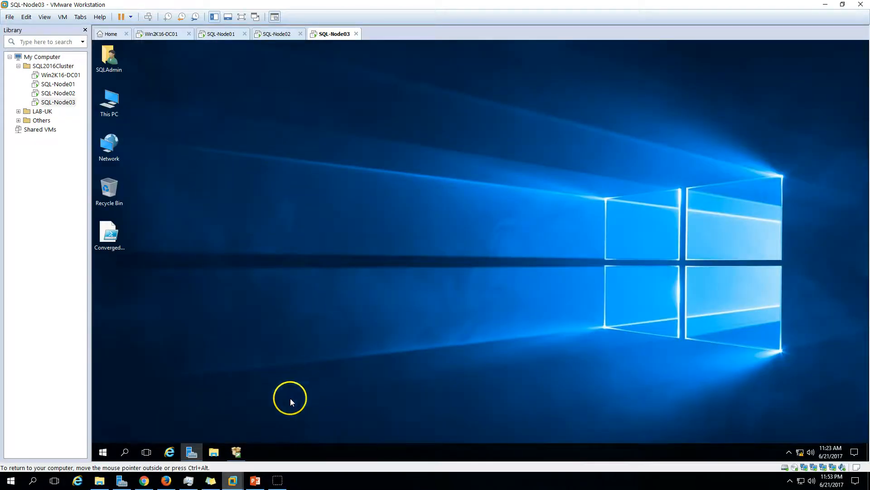
{"action": "left_click", "coordinate": [236, 451]}
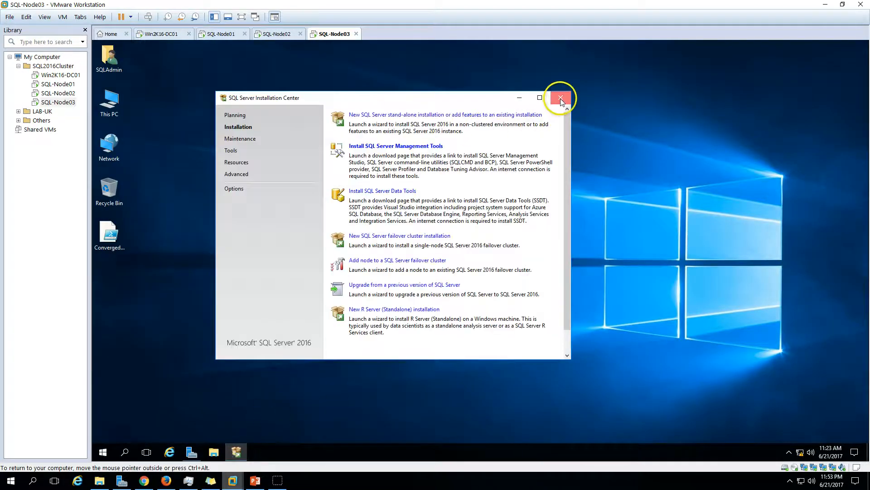
{"action": "left_click", "coordinate": [560, 99]}
- Refresh the SQL-Node03 desktop and return to SQL-Node01's Failover Cluster Manager
{"action": "right_click", "coordinate": [260, 153]}
{"action": "left_click", "coordinate": [284, 182]}
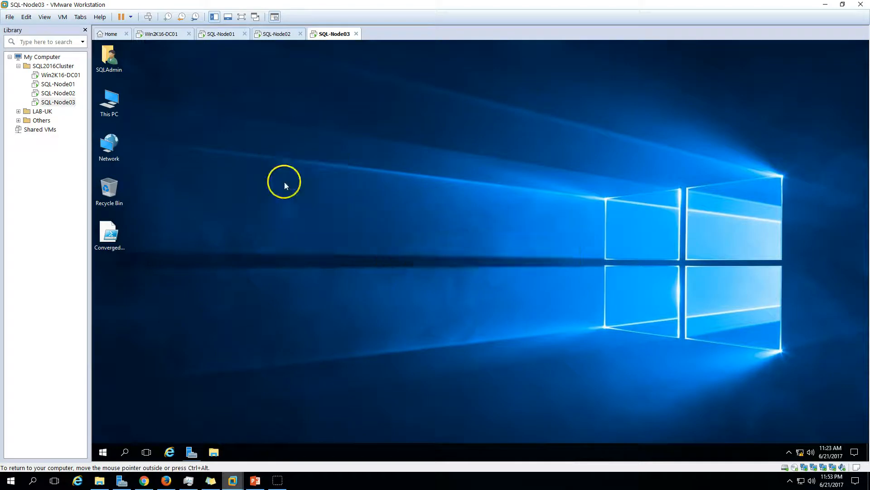
{"action": "left_click", "coordinate": [279, 34]}
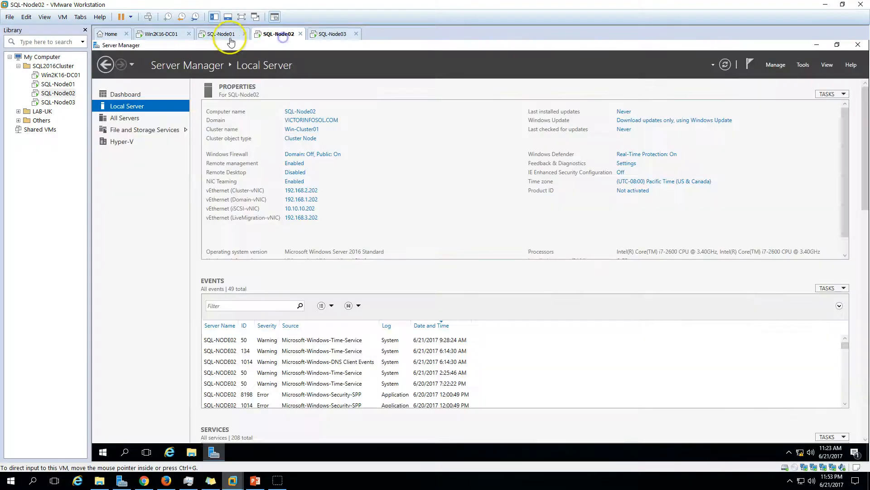
{"action": "left_click", "coordinate": [223, 35]}
{"action": "left_click", "coordinate": [319, 35]}
{"action": "left_click", "coordinate": [223, 34]}
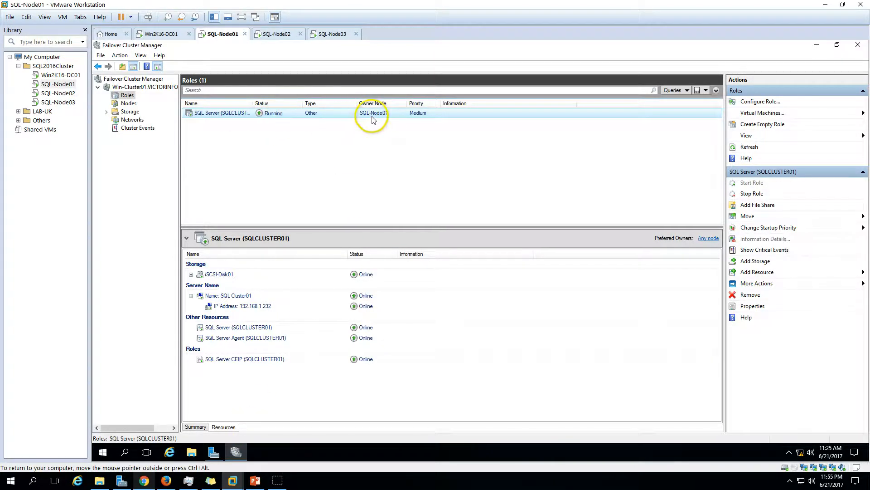
- Move the SQL Server role to SQL-Node03 using Move > Select Node
{"action": "right_click", "coordinate": [240, 115]}
{"action": "mouse_move", "coordinate": [286, 157]}
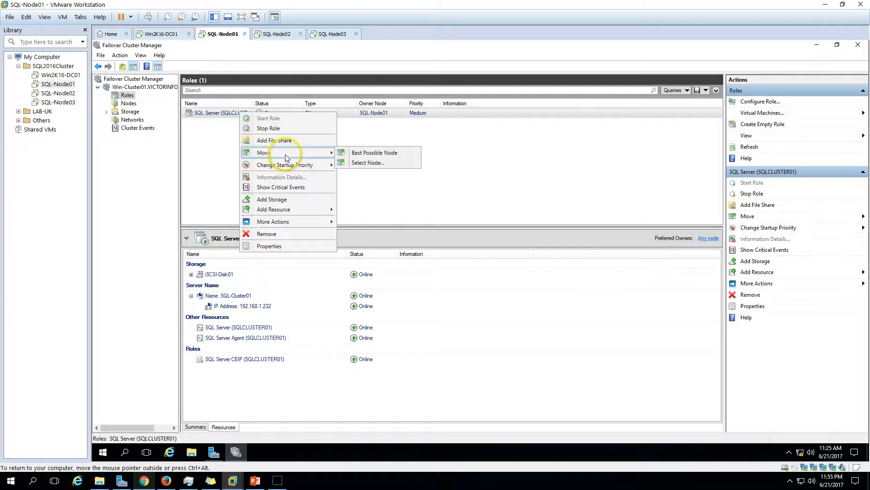
{"action": "left_click", "coordinate": [380, 163]}
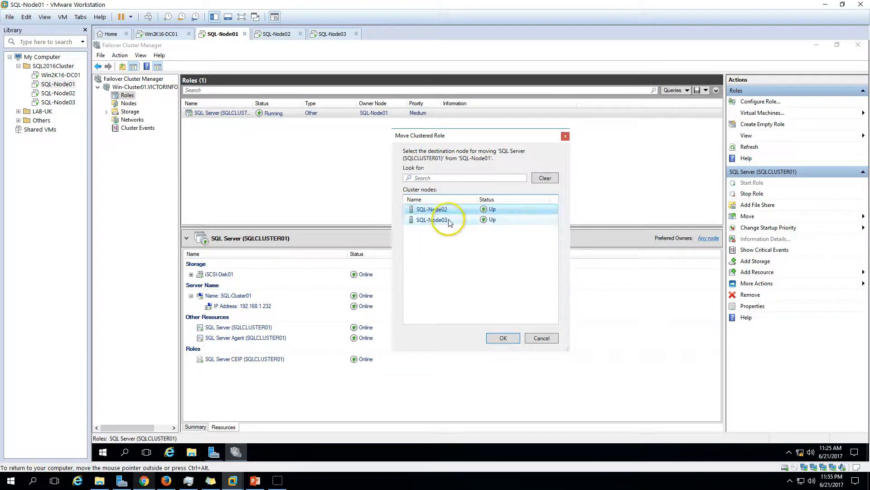
{"action": "left_click", "coordinate": [446, 220]}
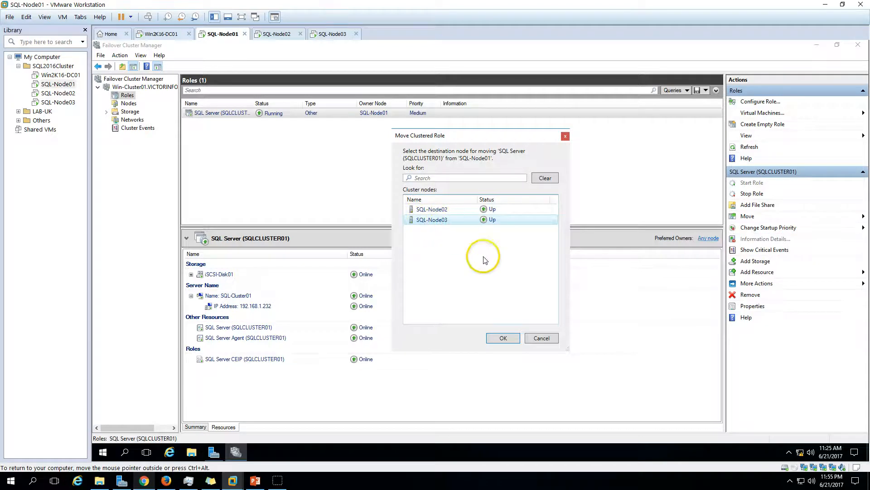
{"action": "left_click", "coordinate": [502, 339]}
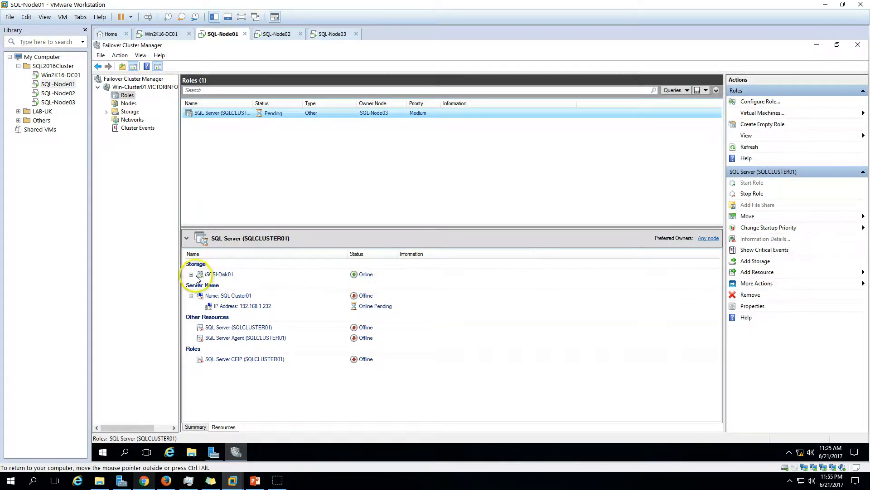
- Verify the IP, SQL-Cluster01 name, SQL Server and Agent resources are online, then return to PowerPoint
{"action": "left_click", "coordinate": [367, 309]}
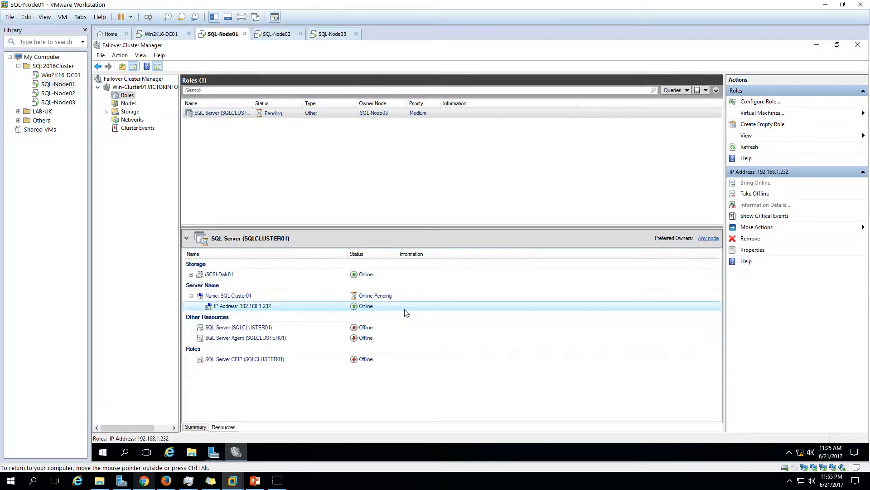
{"action": "left_click", "coordinate": [391, 297]}
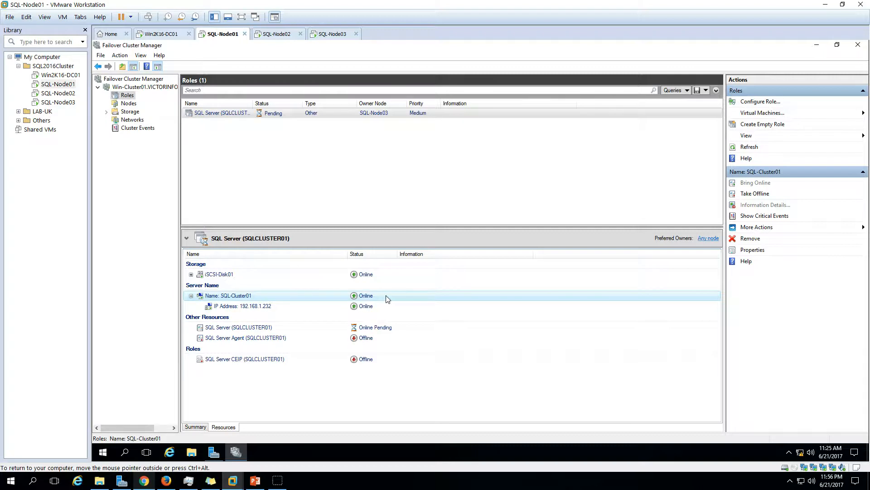
{"action": "left_click", "coordinate": [385, 331]}
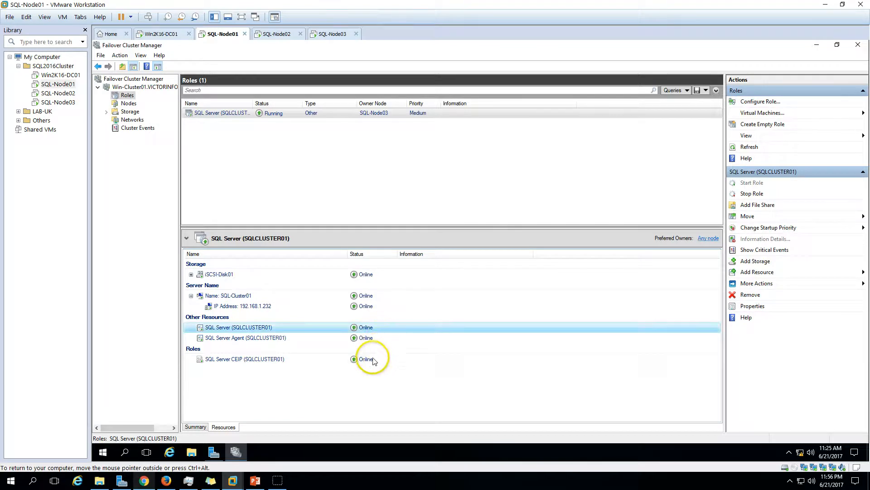
{"action": "left_click", "coordinate": [384, 337]}
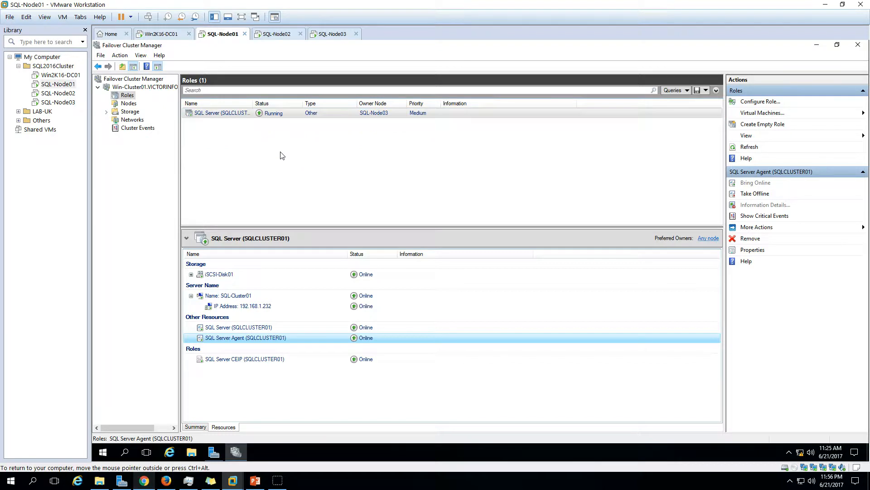
{"action": "left_click", "coordinate": [129, 104]}
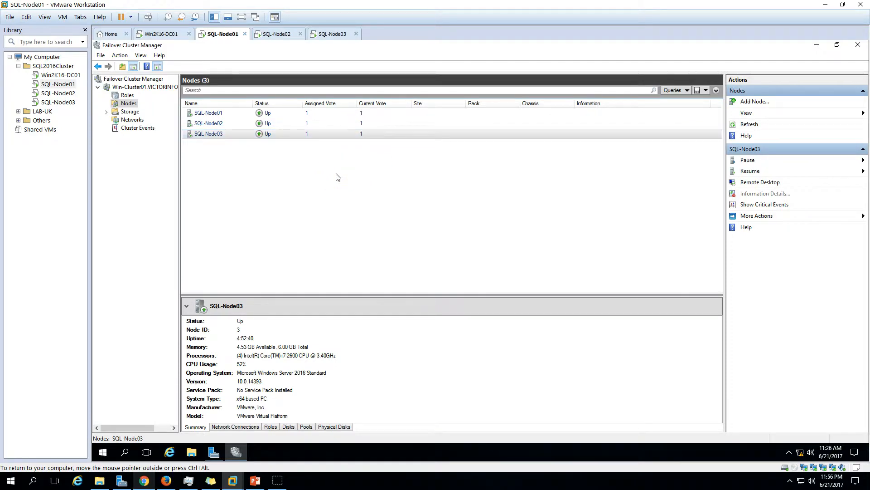
{"action": "left_click", "coordinate": [255, 480]}
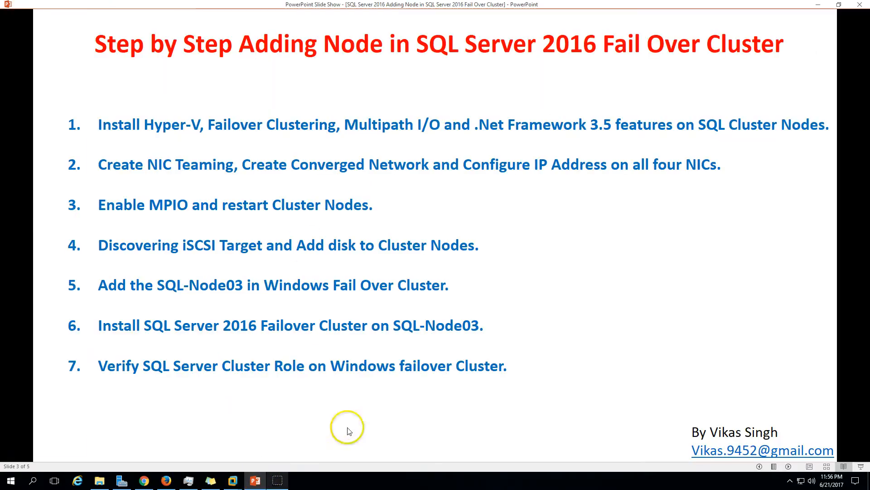